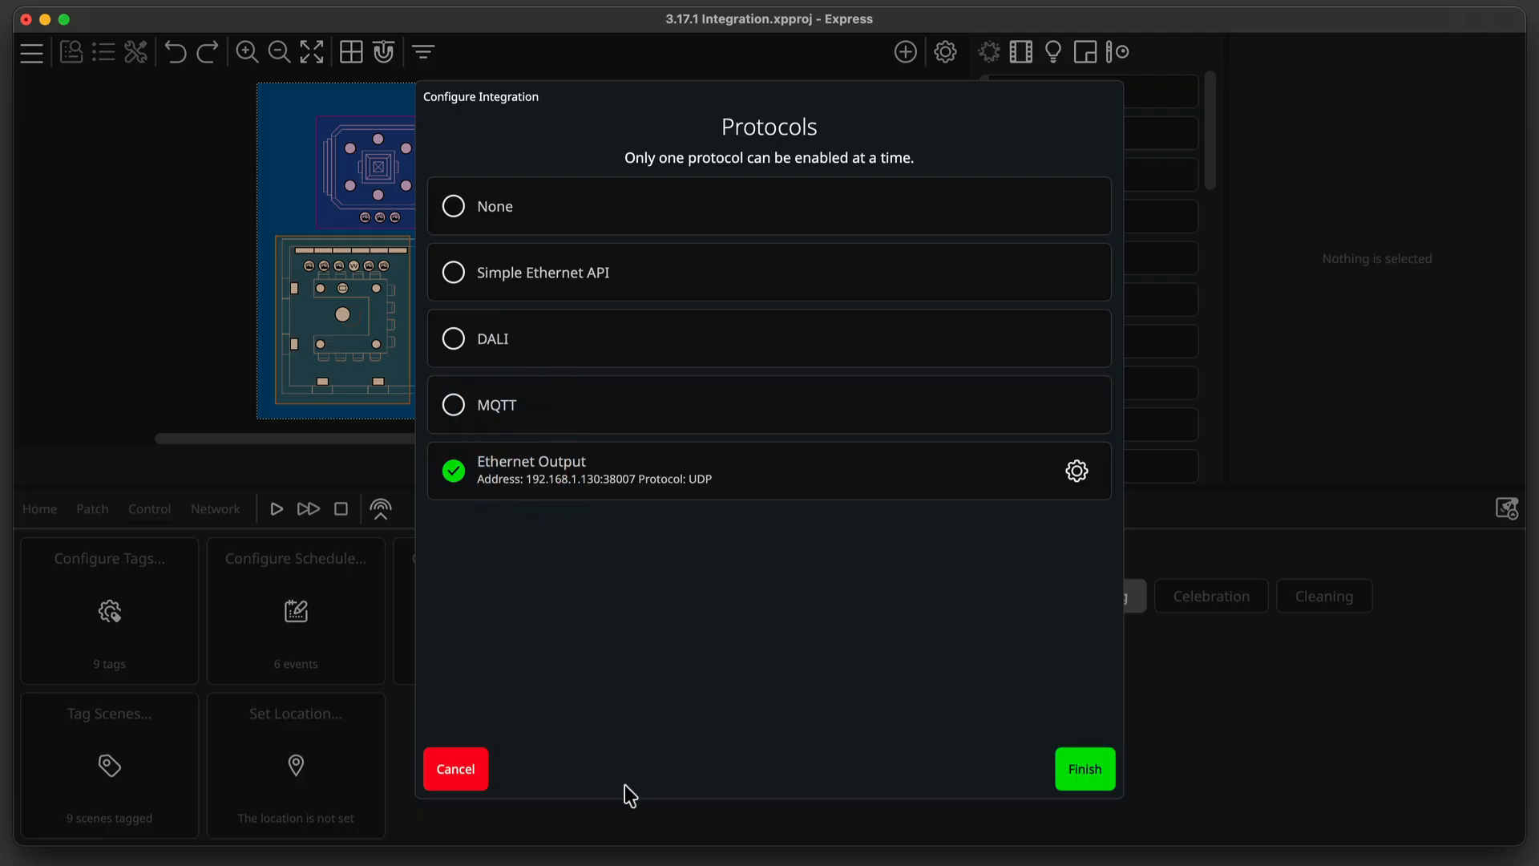
Cancel the integration protocol configuration, discarding all changes.
{"action": "left_click", "coordinate": [451, 774]}
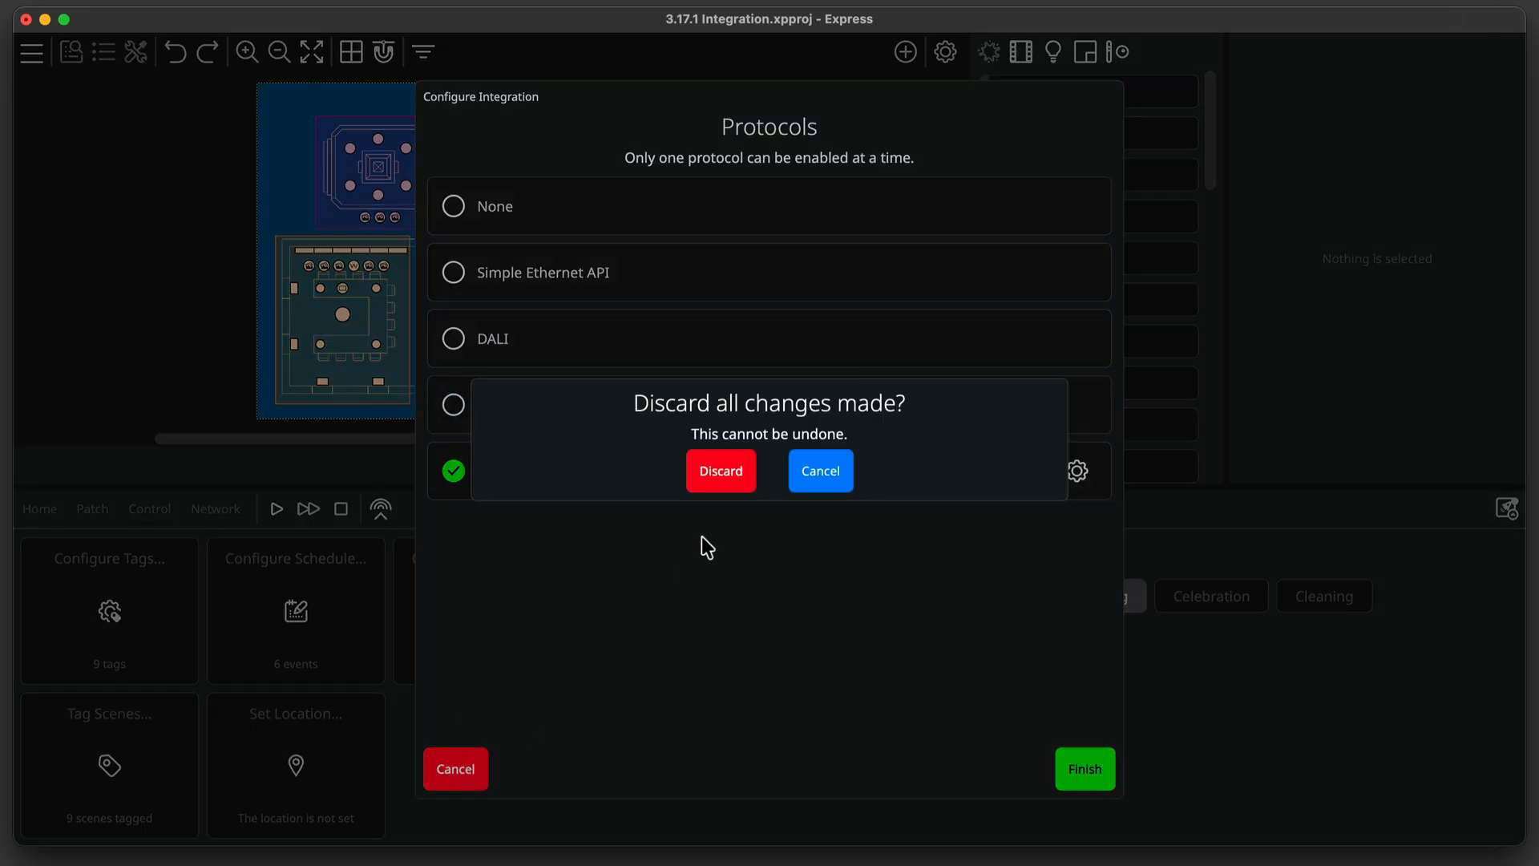
{"action": "left_click", "coordinate": [721, 473]}
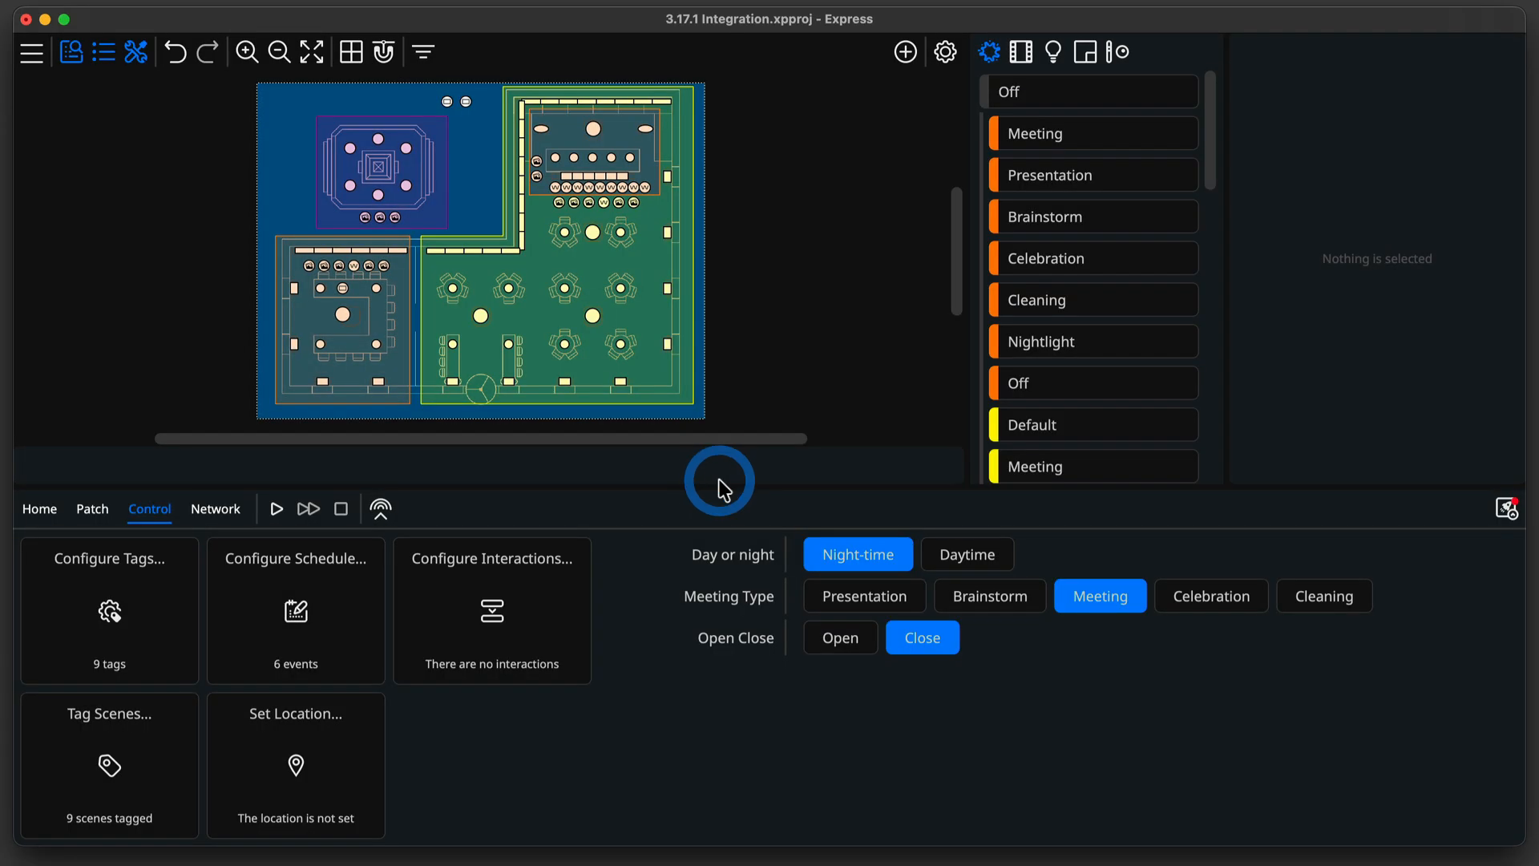
Open the Express online help's HTTP API reference and browse its list of query and control endpoints.
{"action": "left_click", "coordinate": [44, 509]}
{"action": "left_click", "coordinate": [215, 662]}
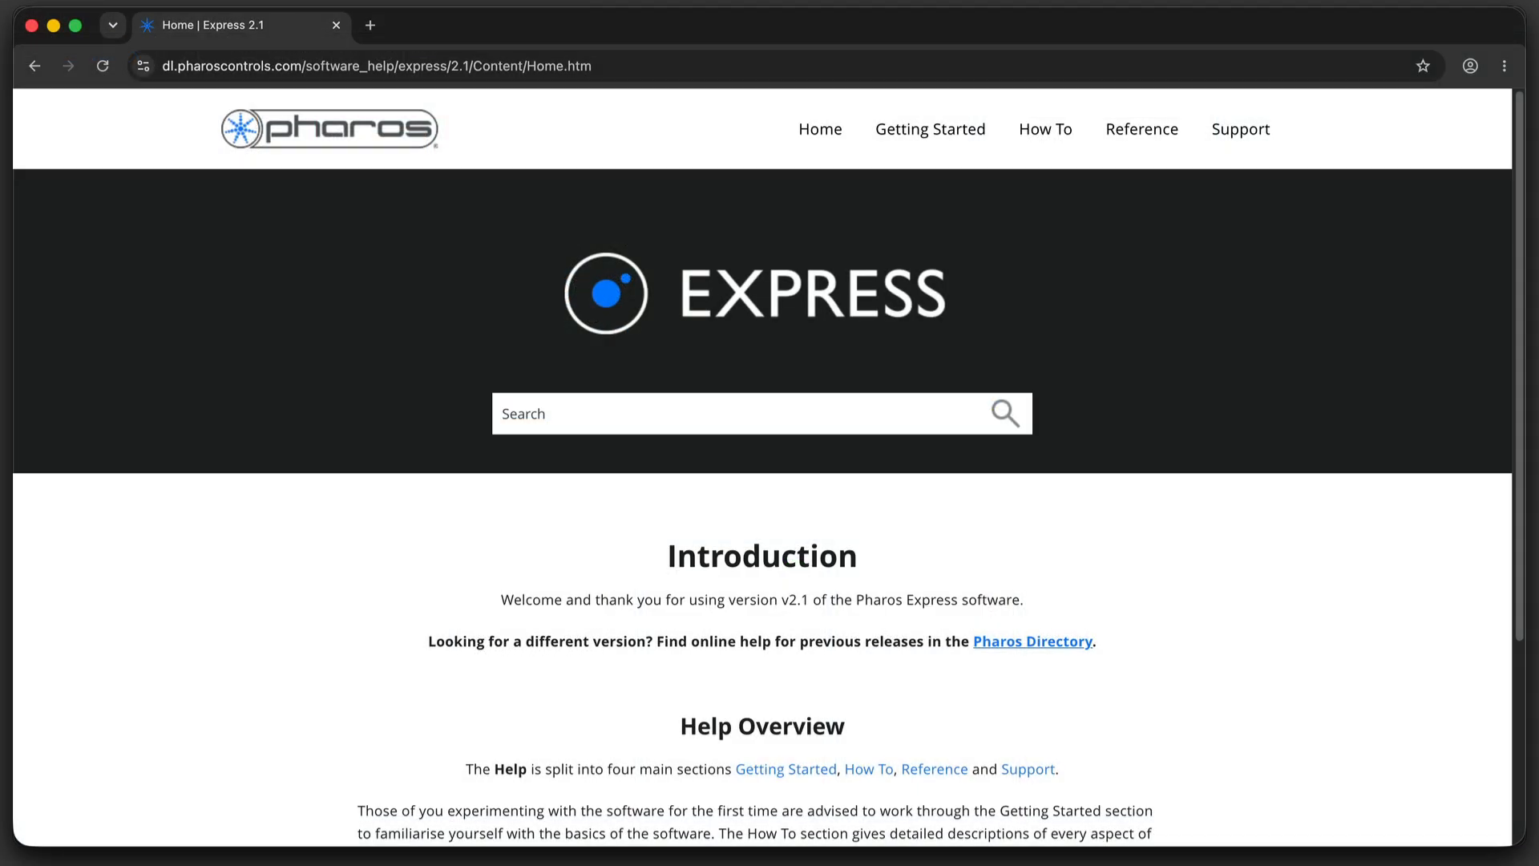
{"action": "mouse_move", "coordinate": [1138, 140]}
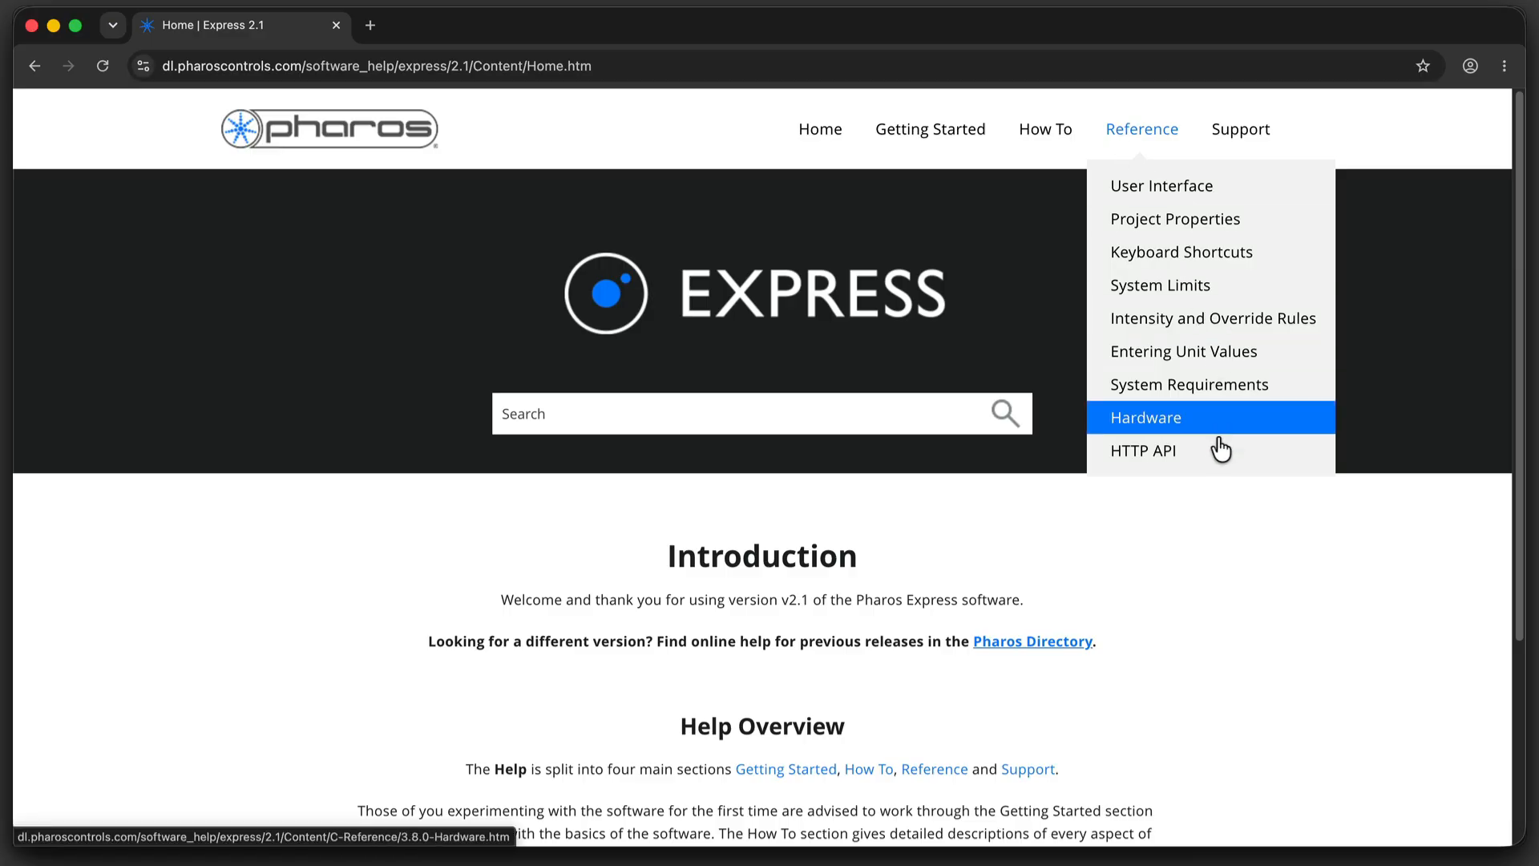
{"action": "left_click", "coordinate": [1217, 451]}
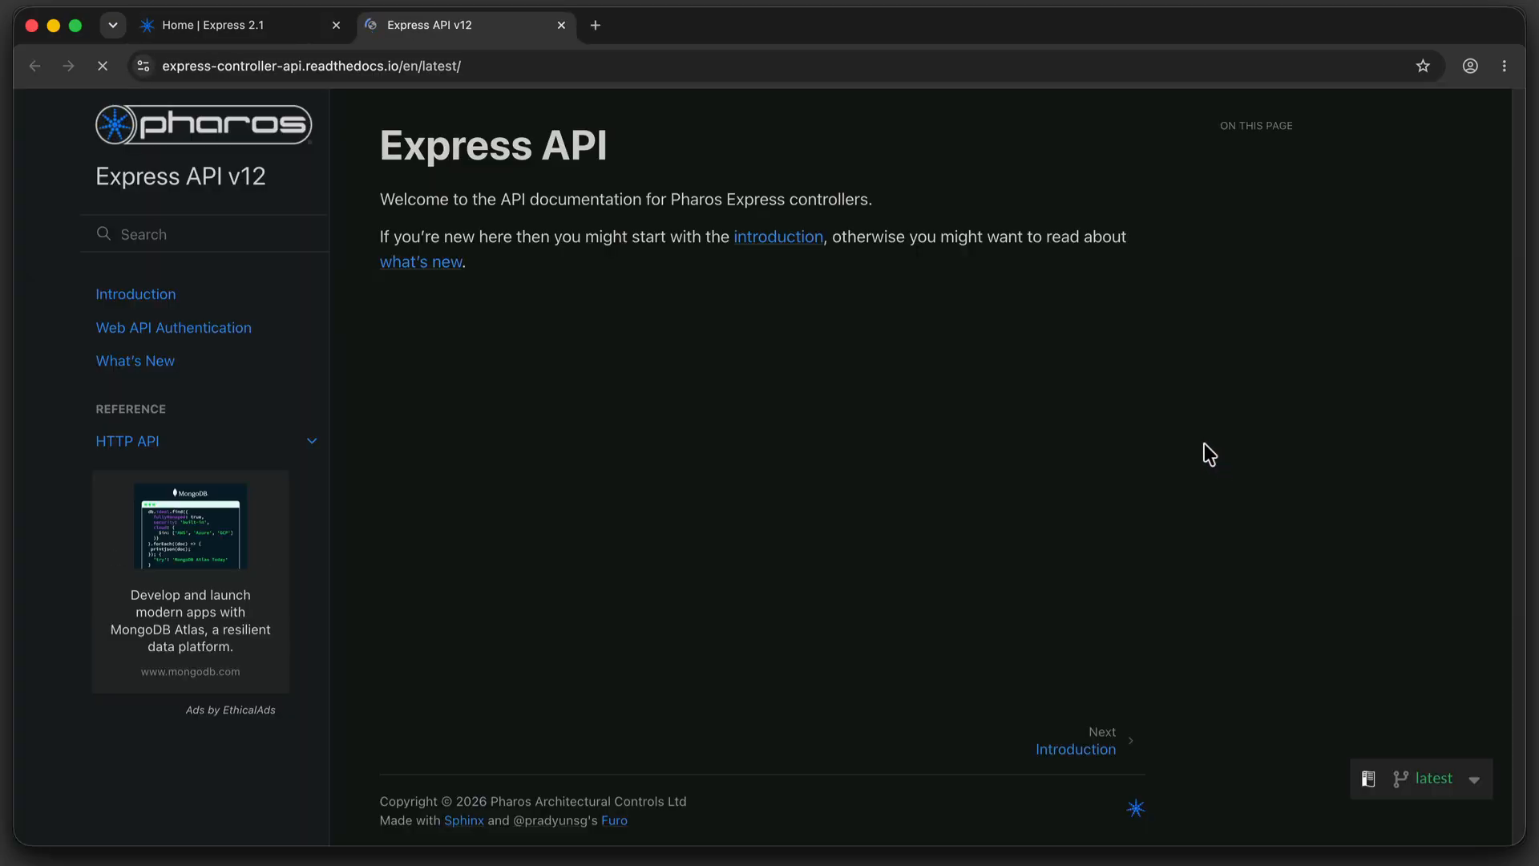
{"action": "left_click", "coordinate": [289, 438]}
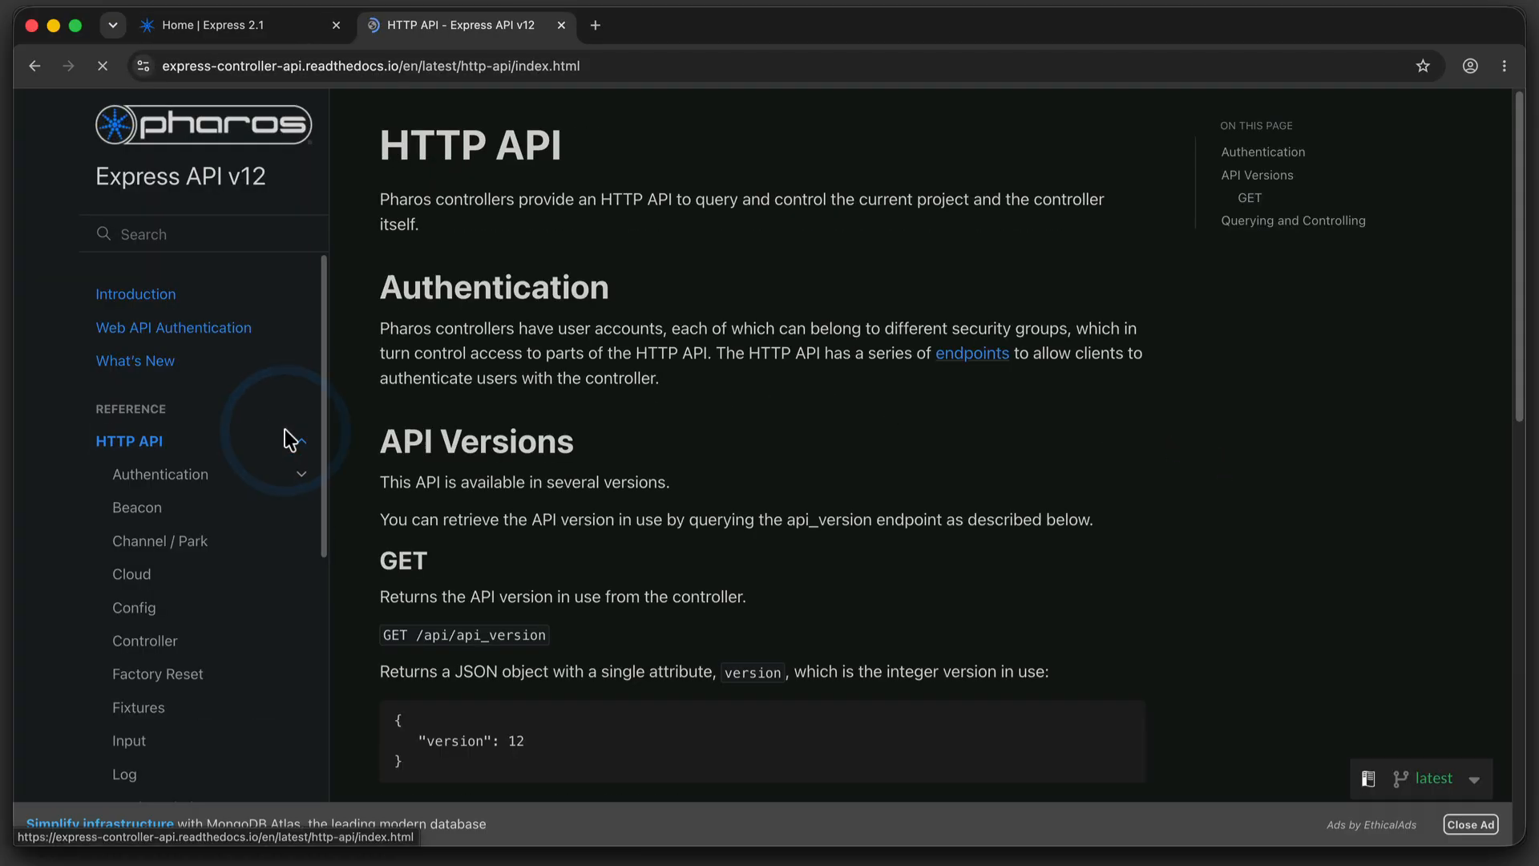
{"action": "scroll", "coordinate": [290, 440], "scroll_direction": "down", "scroll_amount": 5}
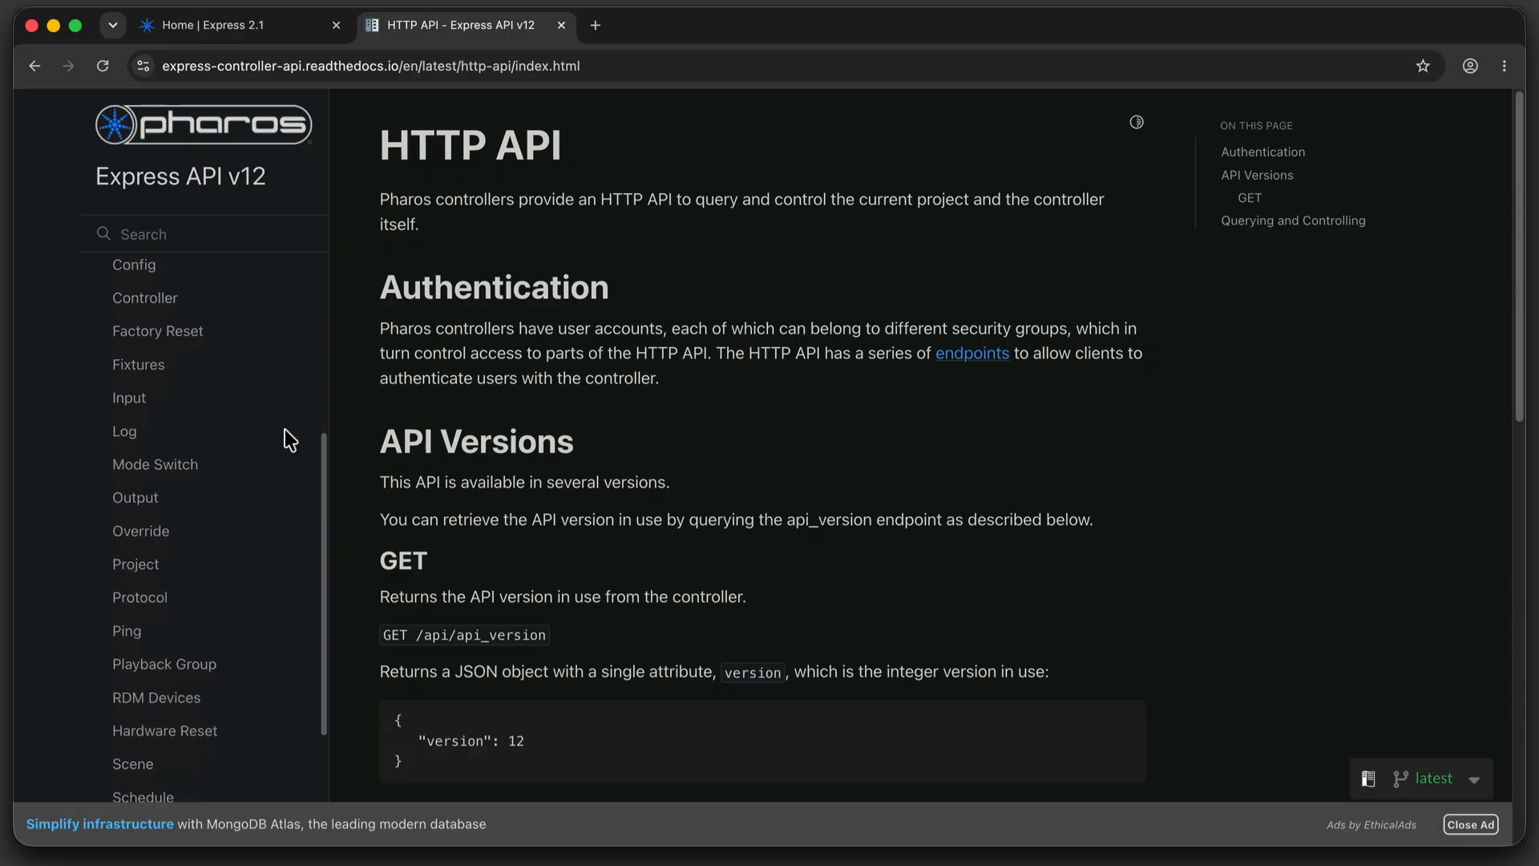
{"action": "scroll", "coordinate": [285, 430], "scroll_direction": "down", "scroll_amount": 10}
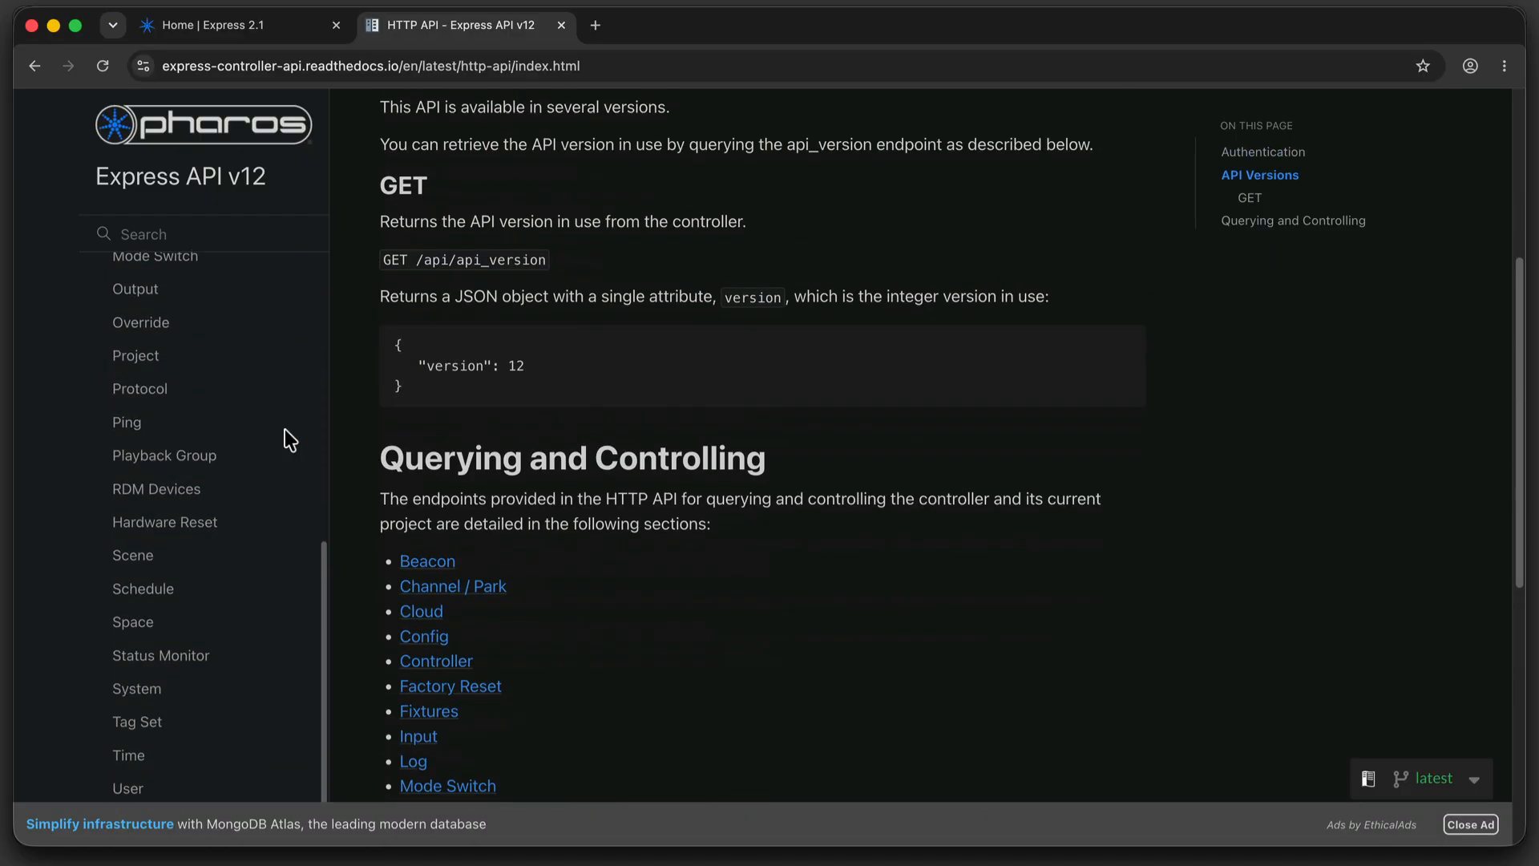
{"action": "scroll", "coordinate": [216, 441], "scroll_direction": "down", "scroll_amount": 5}
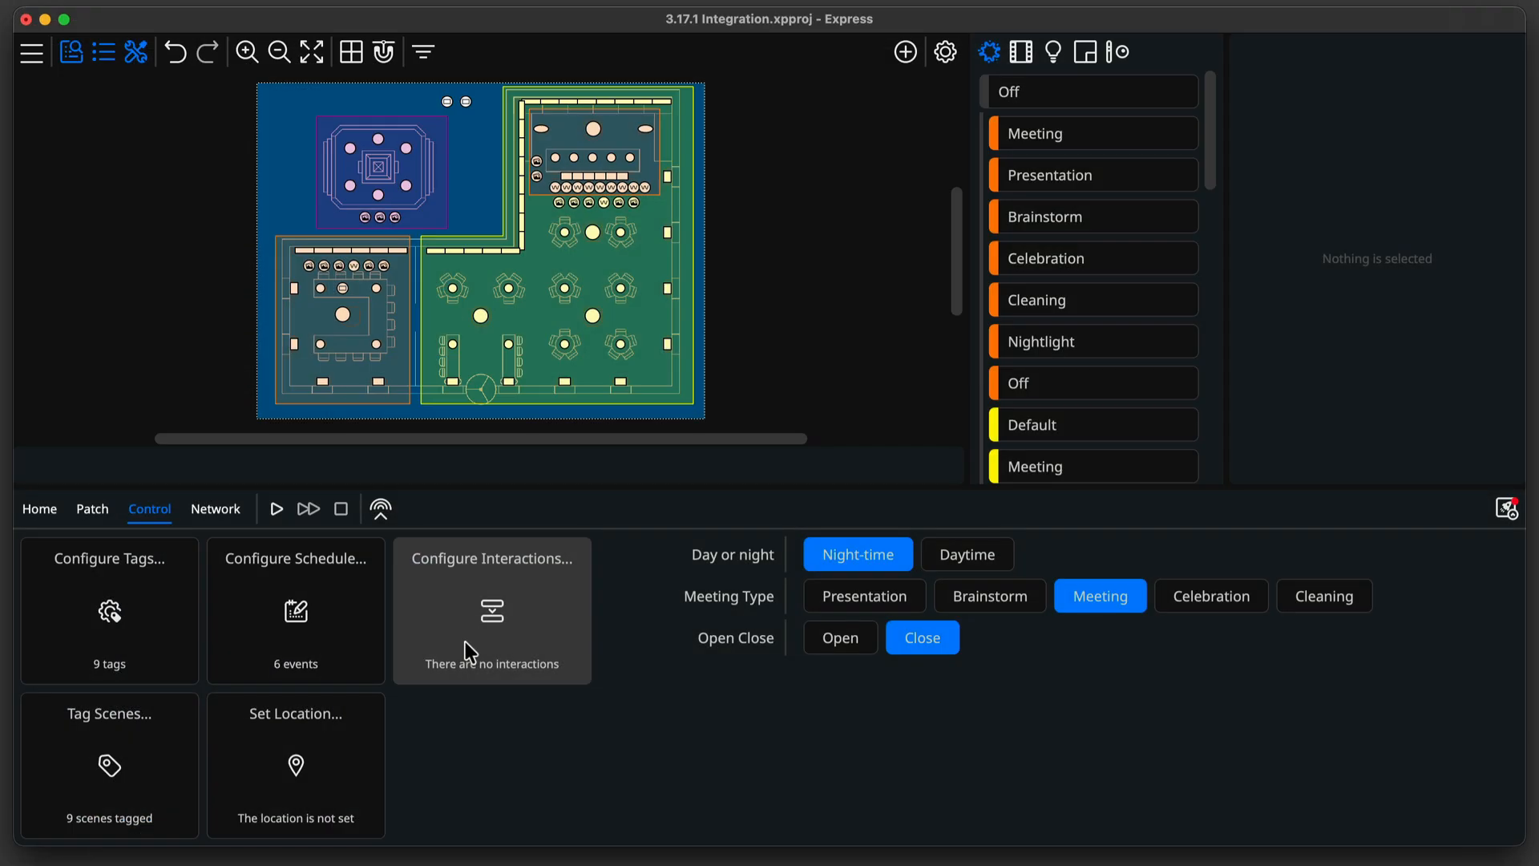
Try to create an interaction from Express Control Input 2 to the active scene in Bar, then discard it.
{"action": "left_click", "coordinate": [460, 634]}
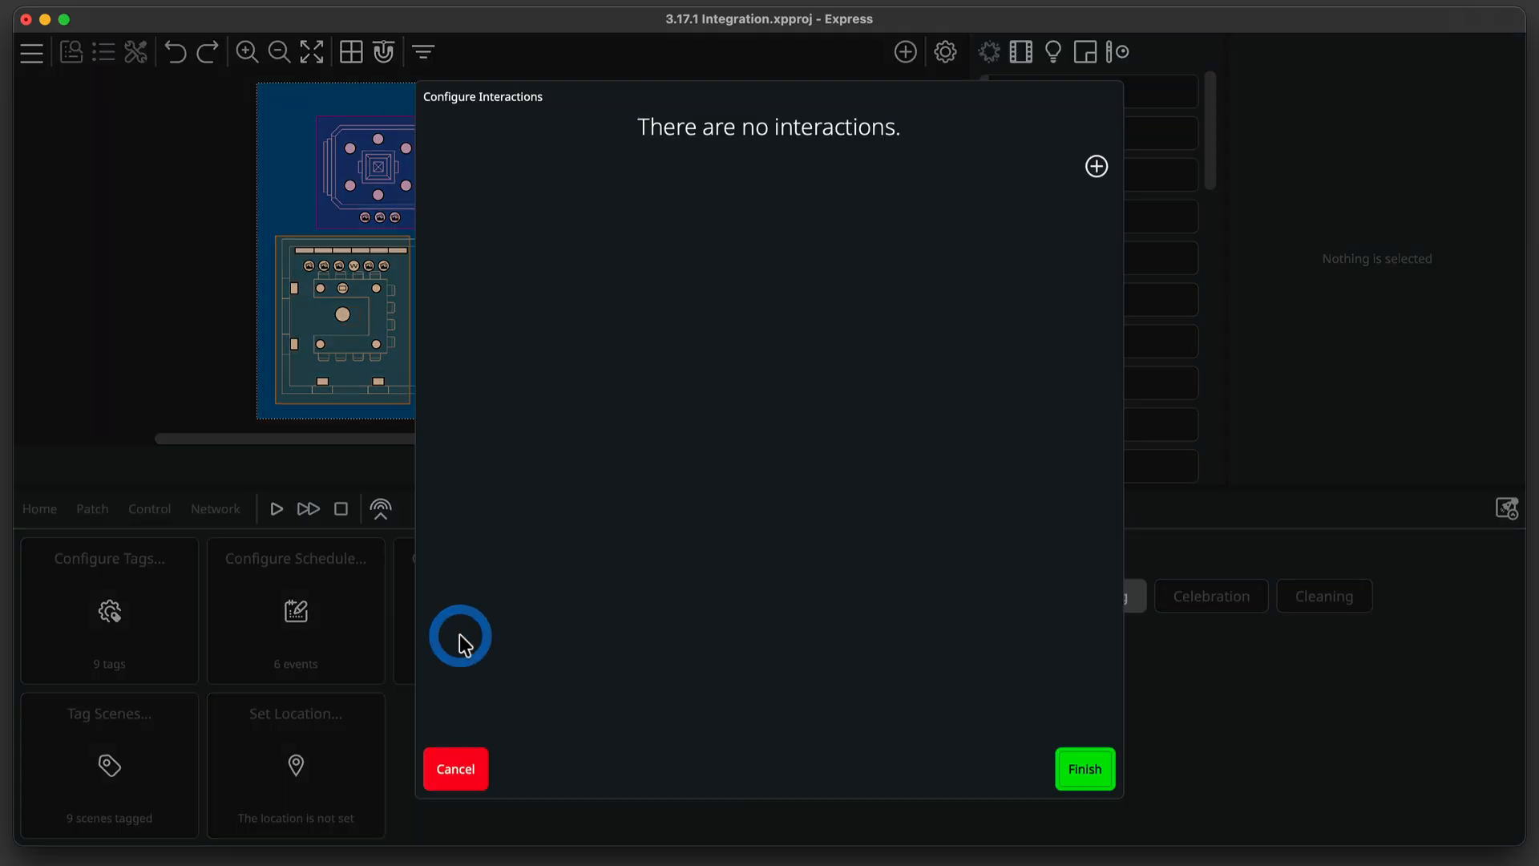
{"action": "left_click", "coordinate": [1096, 166]}
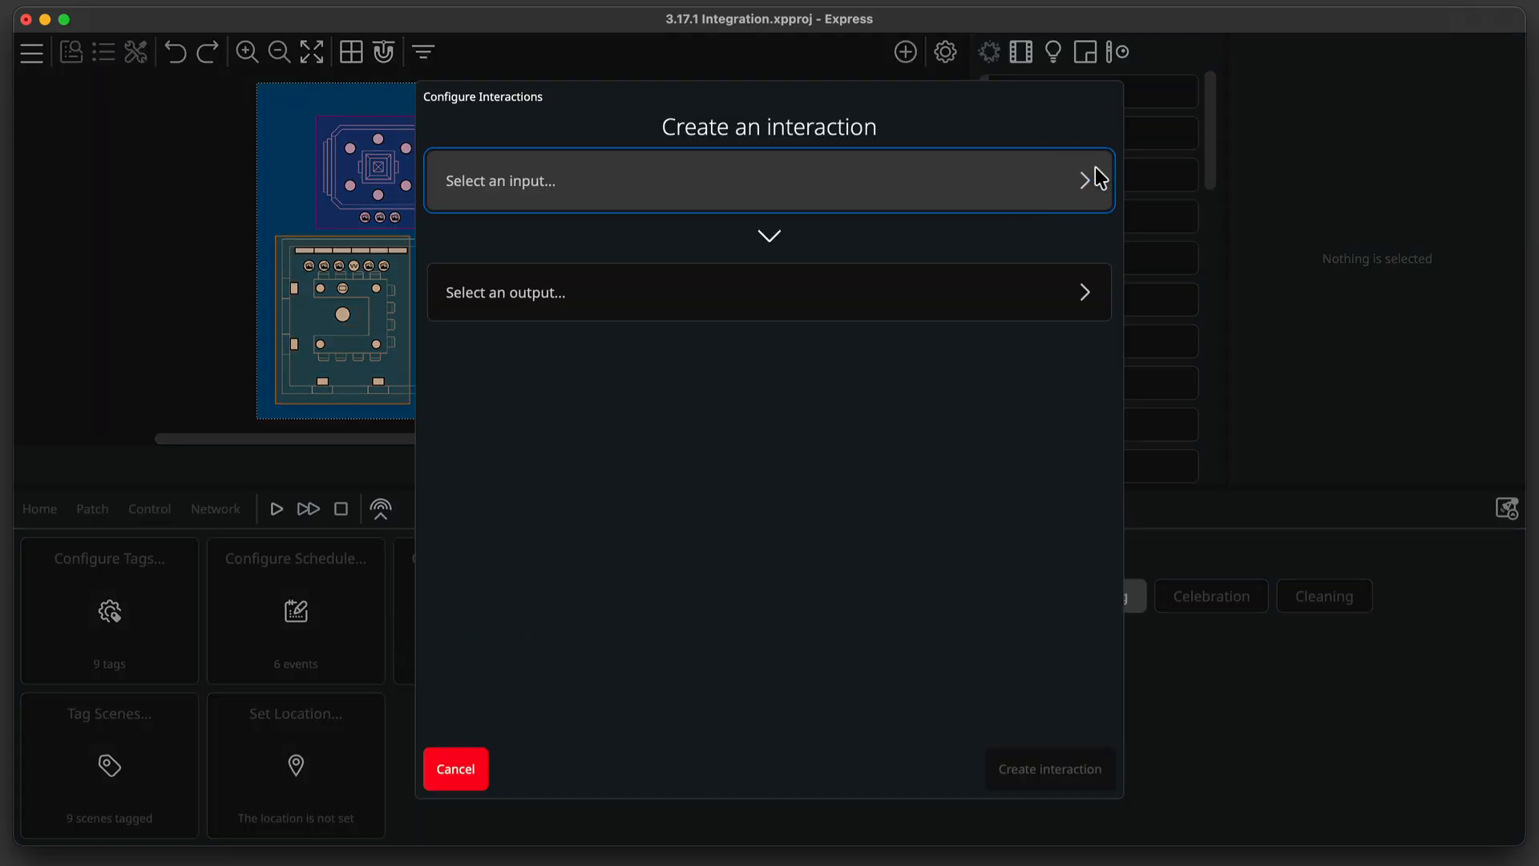
{"action": "left_click", "coordinate": [1096, 167]}
{"action": "scroll", "coordinate": [756, 671], "scroll_direction": "down", "scroll_amount": 5}
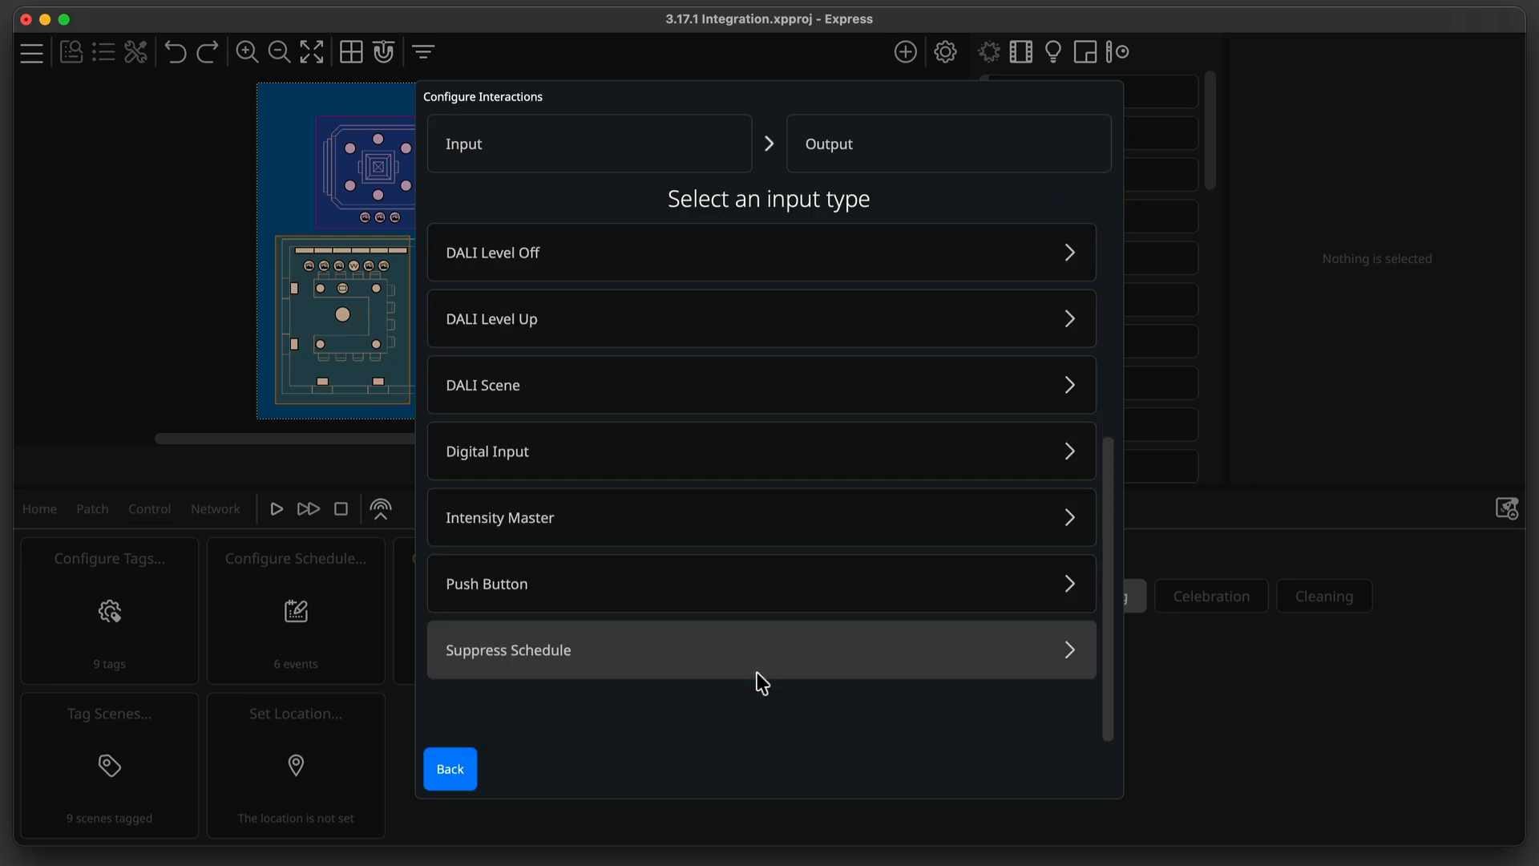
{"action": "left_click", "coordinate": [710, 469]}
{"action": "left_click", "coordinate": [890, 292]}
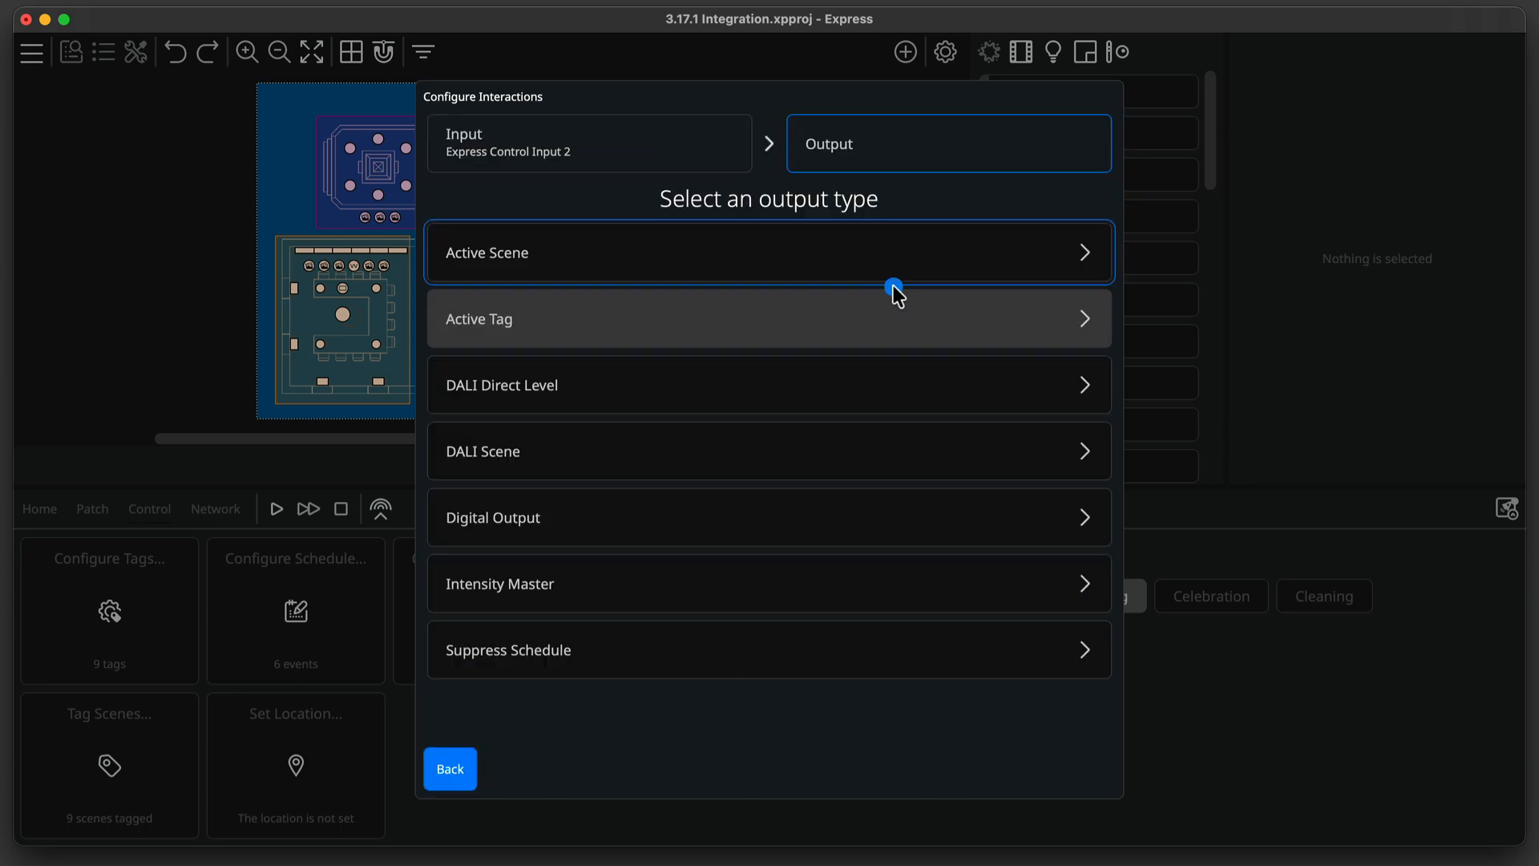
{"action": "left_click", "coordinate": [893, 248]}
{"action": "left_click", "coordinate": [895, 250]}
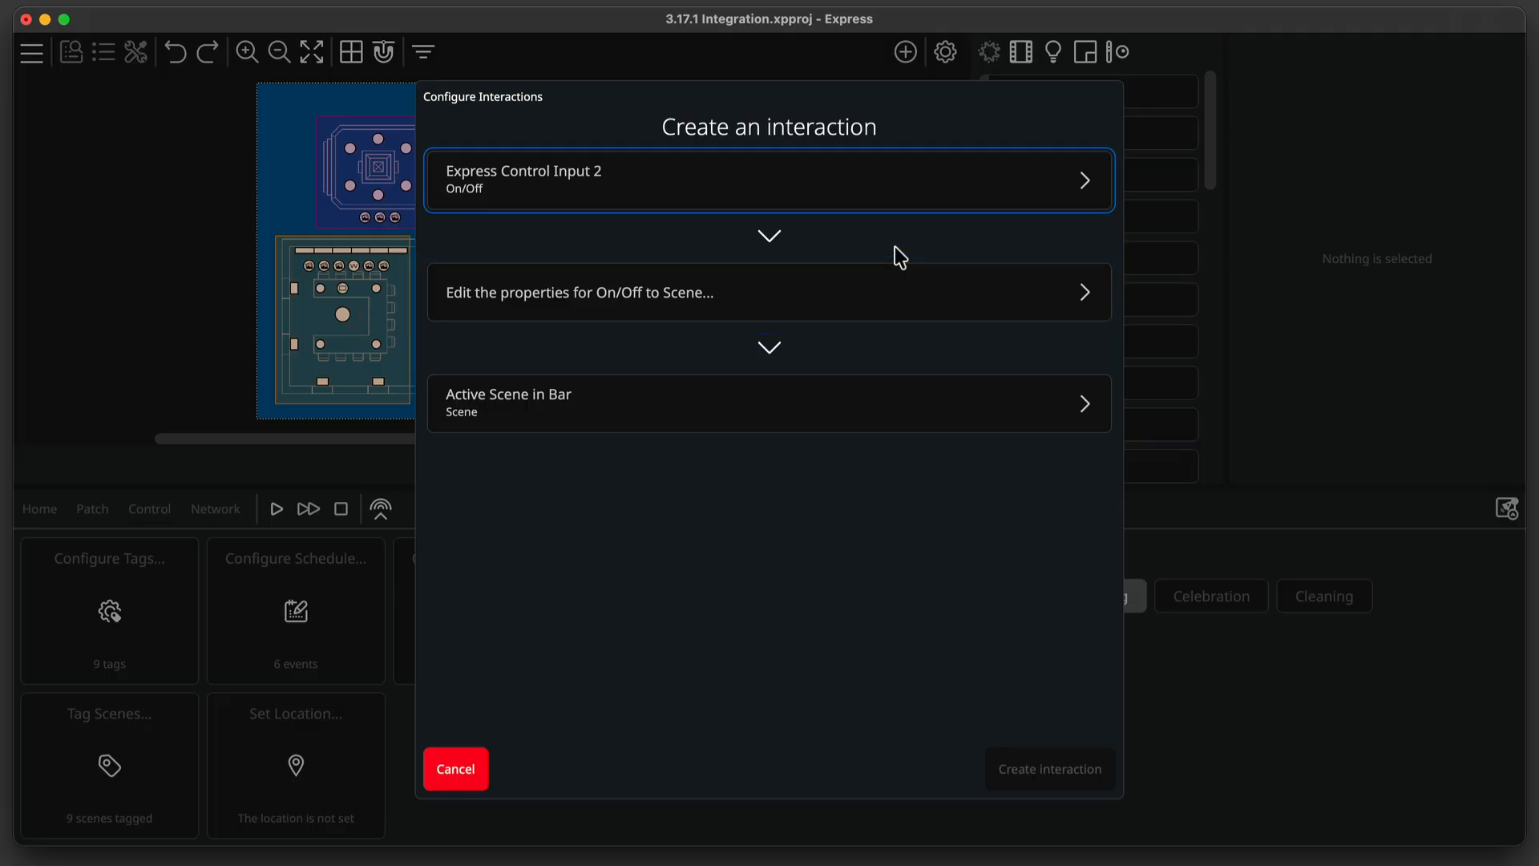
{"action": "left_click", "coordinate": [474, 765]}
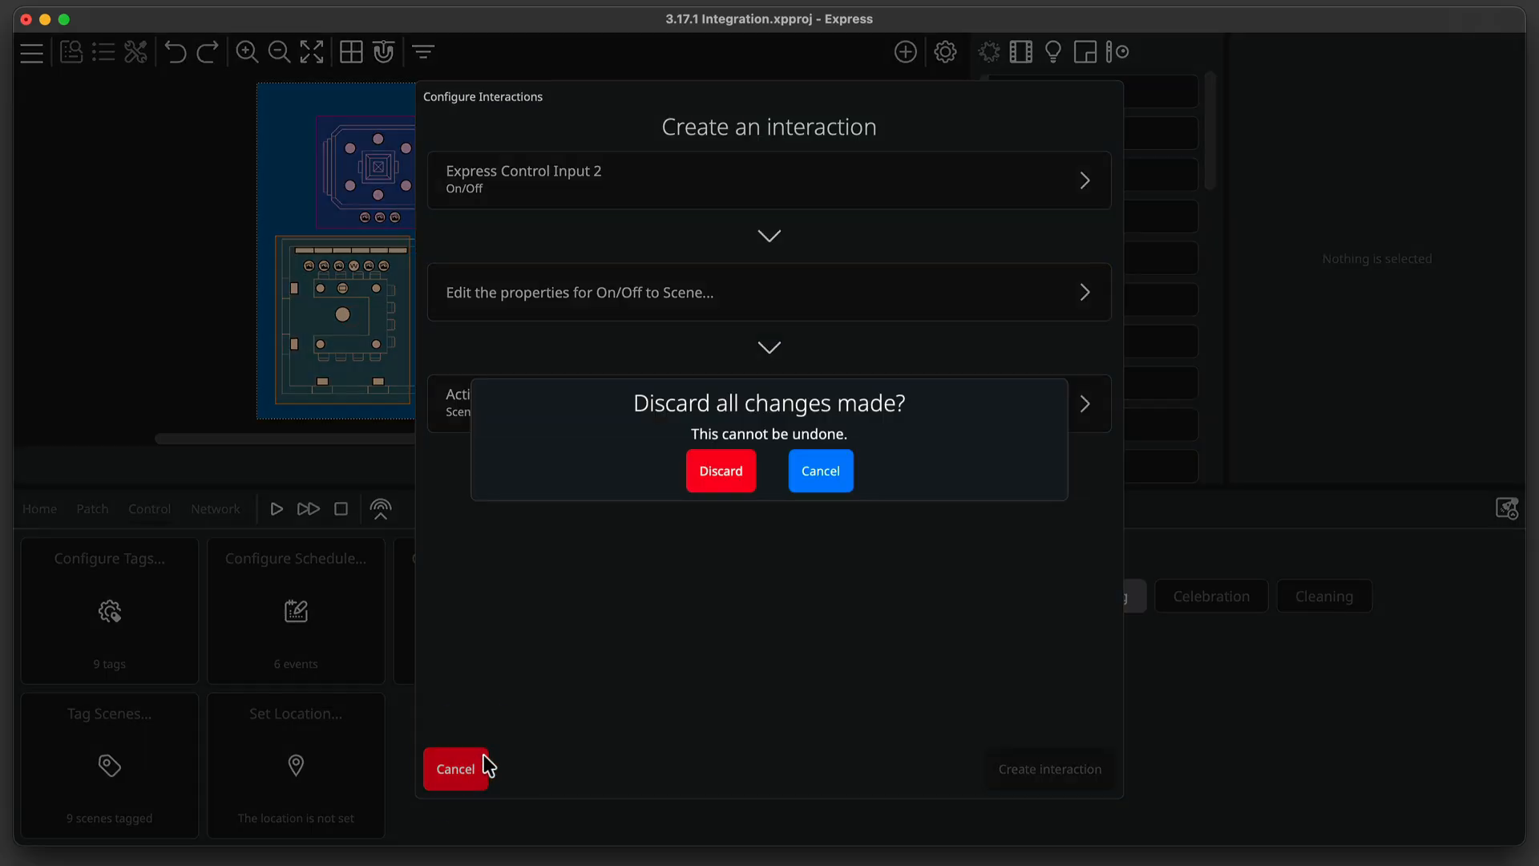
{"action": "left_click", "coordinate": [710, 480]}
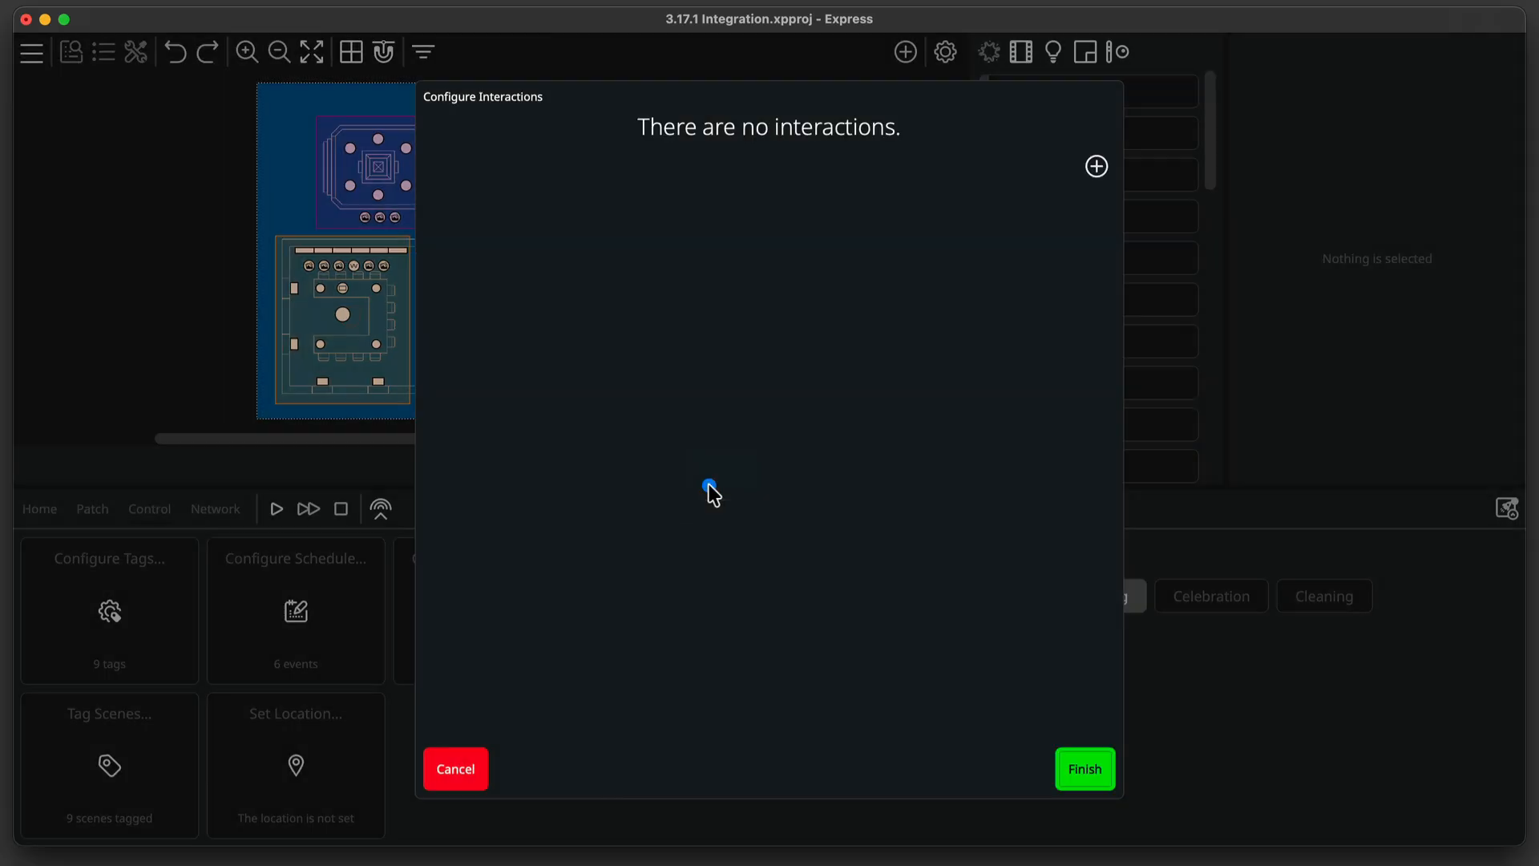
Start a new interaction from the Express Control Push Button input to the active scene in Statue.
{"action": "left_click", "coordinate": [1097, 166]}
{"action": "left_click", "coordinate": [1090, 159]}
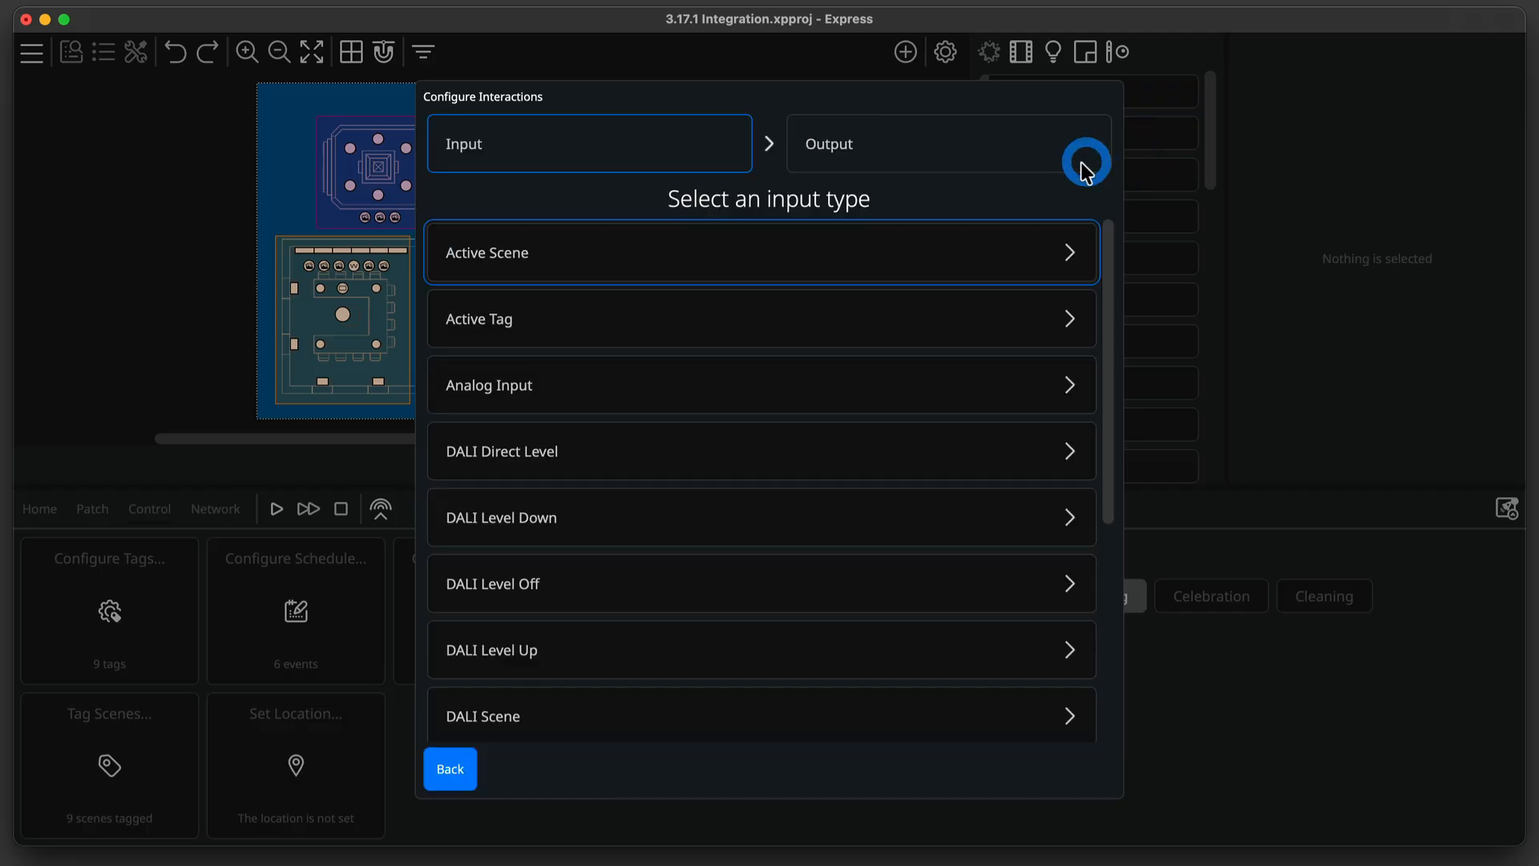
{"action": "scroll", "coordinate": [922, 369], "scroll_direction": "down", "scroll_amount": 5}
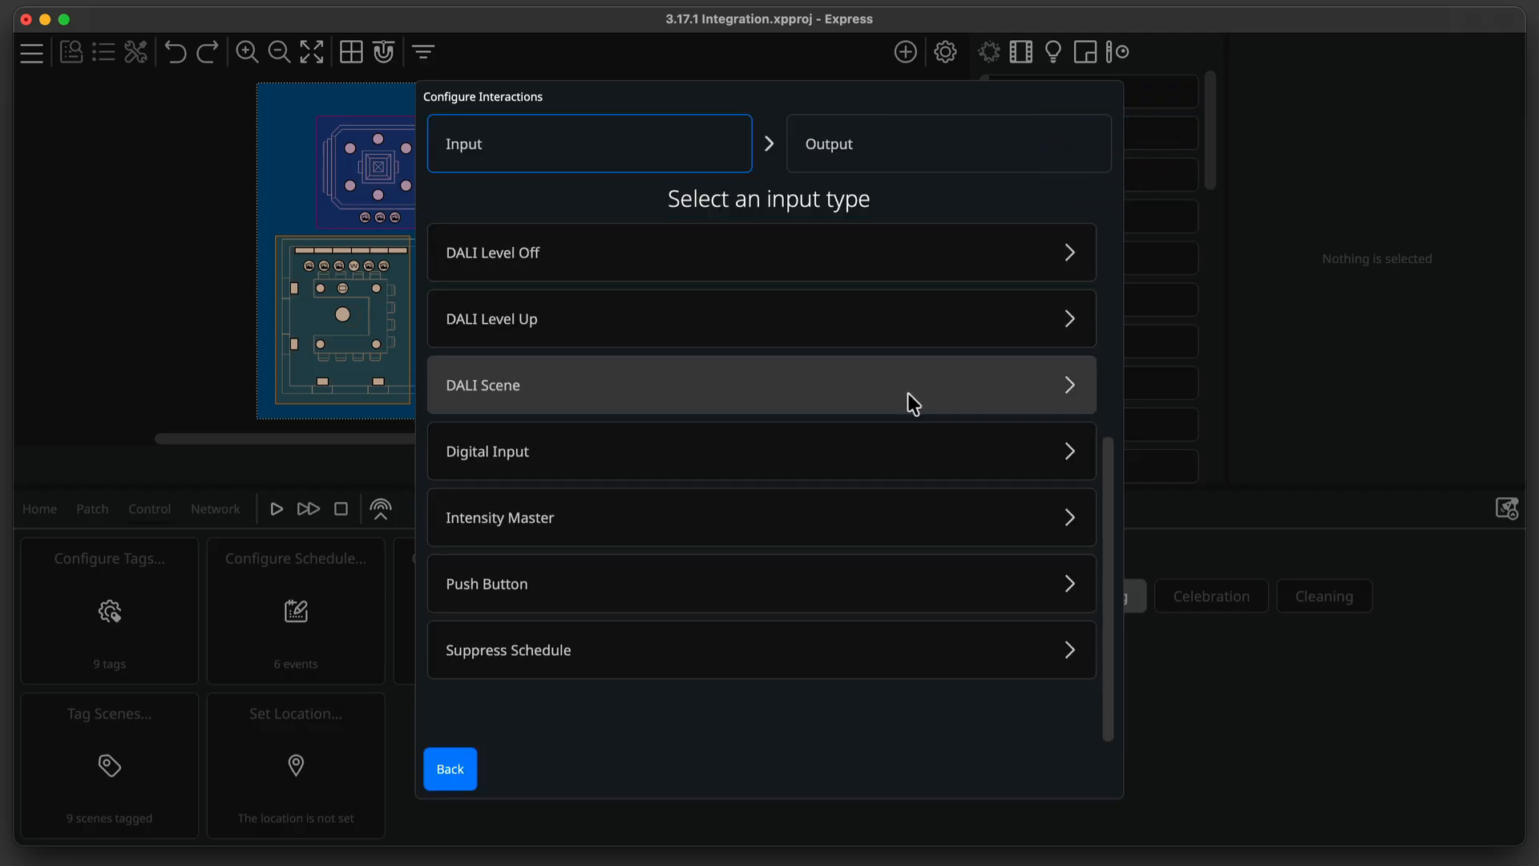
{"action": "left_click", "coordinate": [864, 583]}
{"action": "left_click", "coordinate": [856, 292]}
{"action": "left_click", "coordinate": [864, 258]}
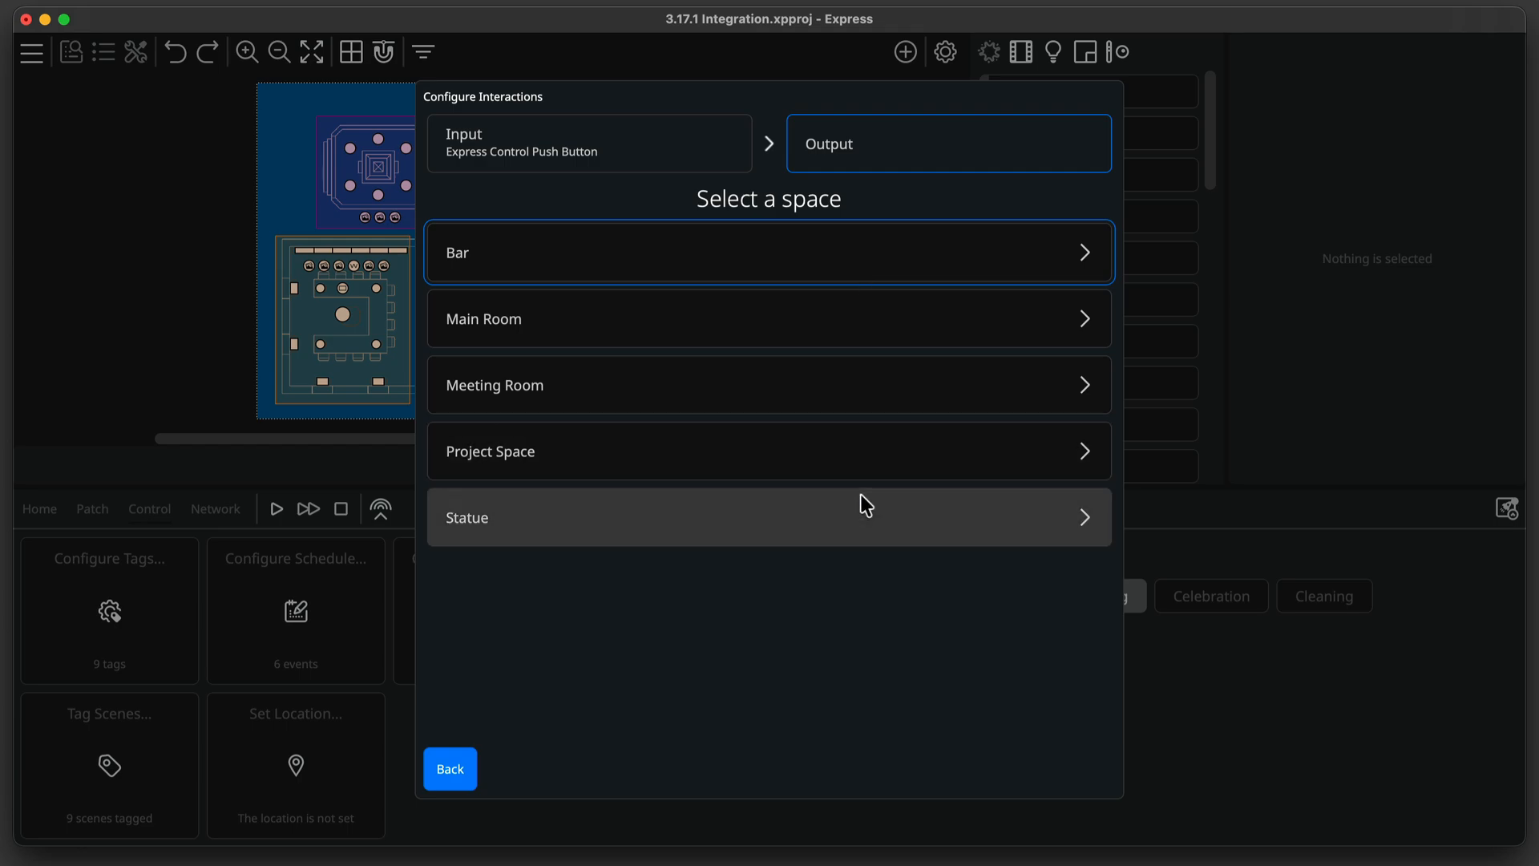
{"action": "left_click", "coordinate": [866, 505]}
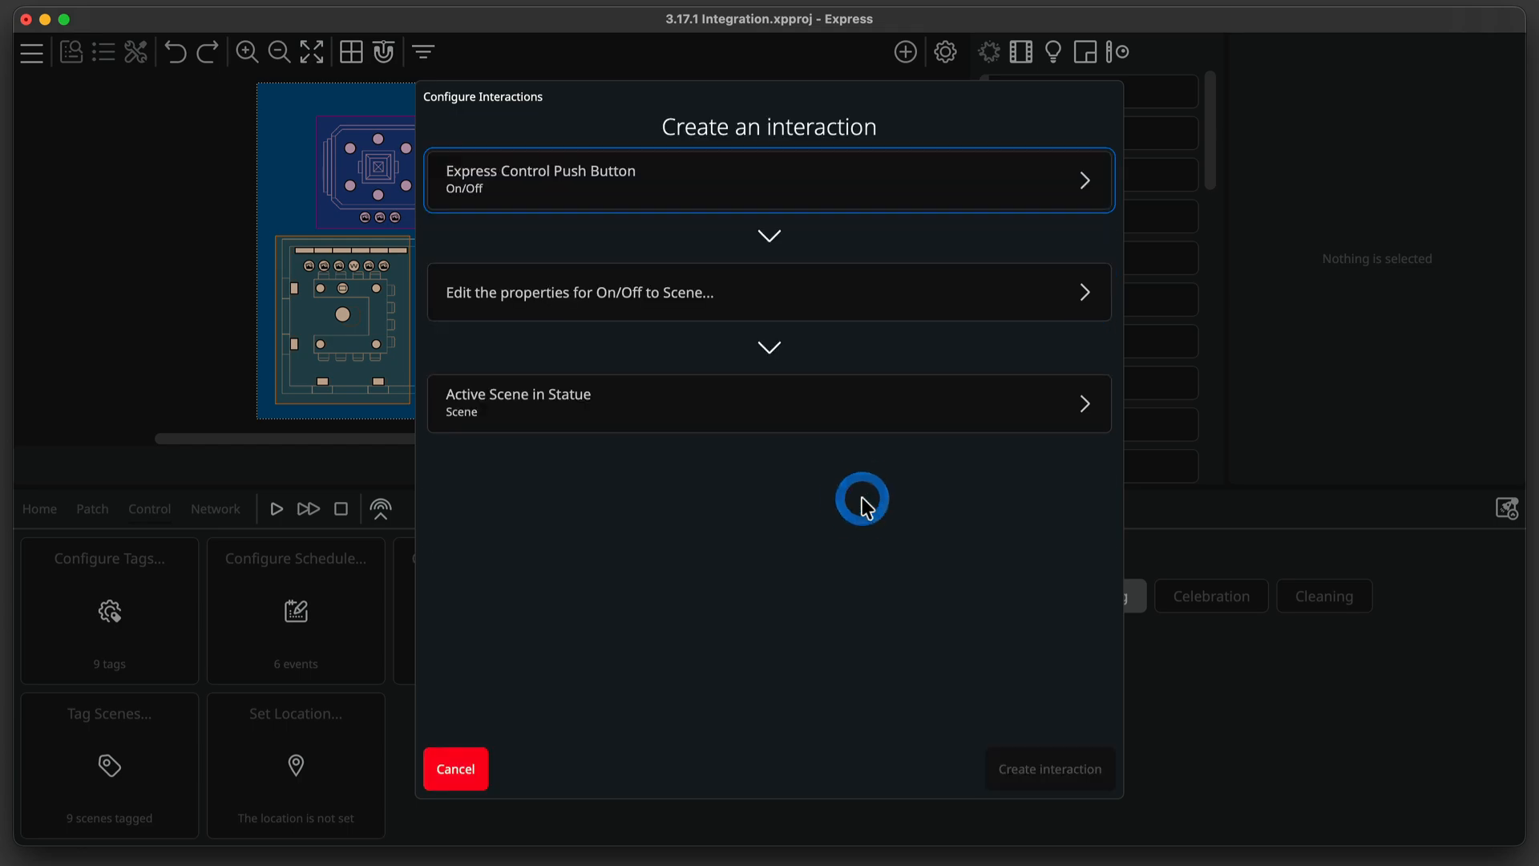
Try Toggle properties activating Open Day when off and Open Night when on, then cancel them.
{"action": "left_click", "coordinate": [855, 307]}
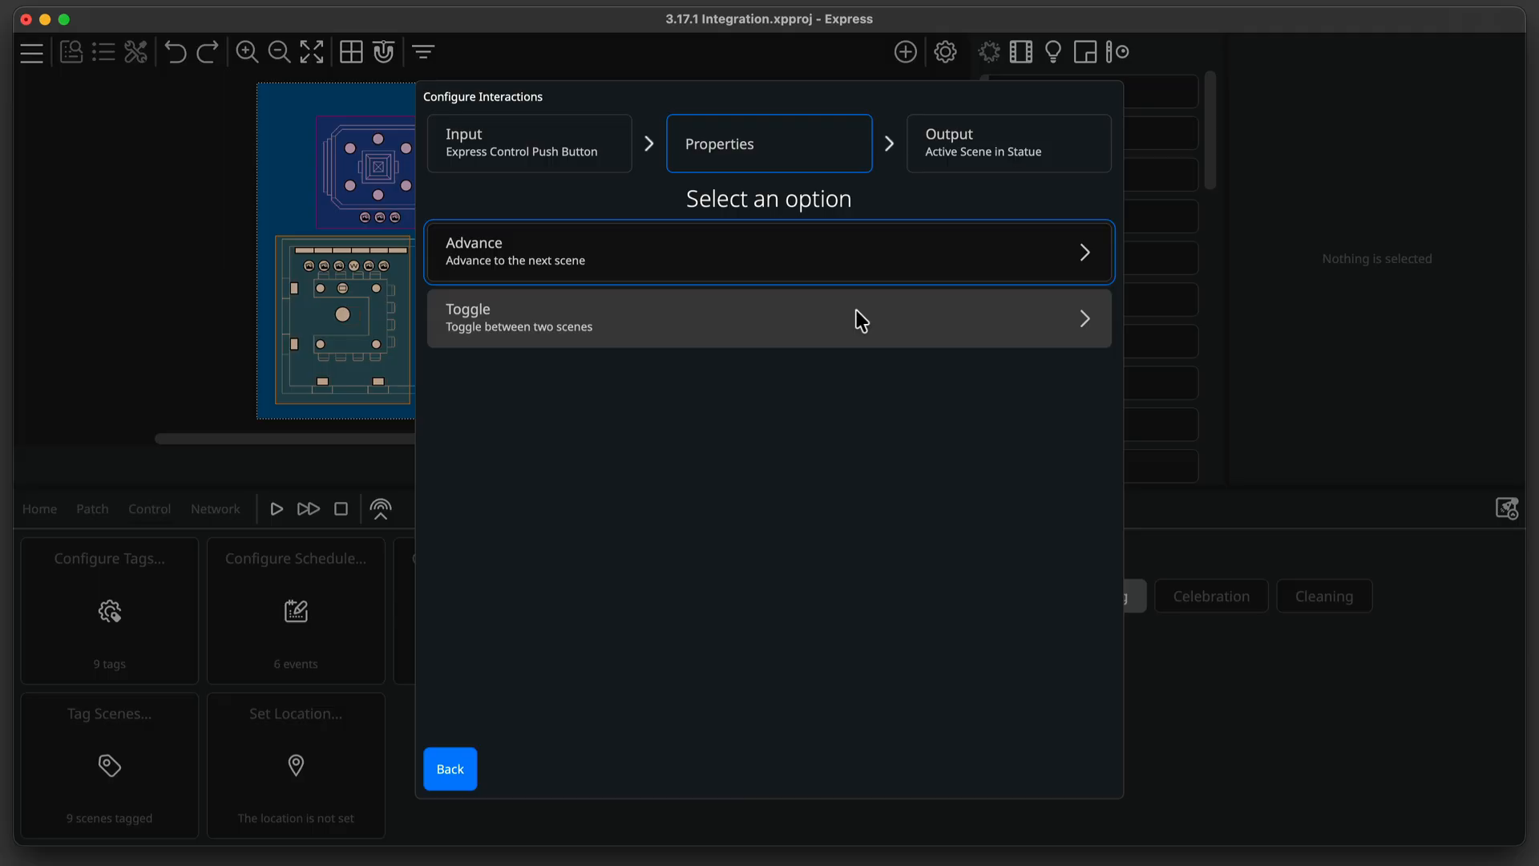
{"action": "left_click", "coordinate": [861, 319]}
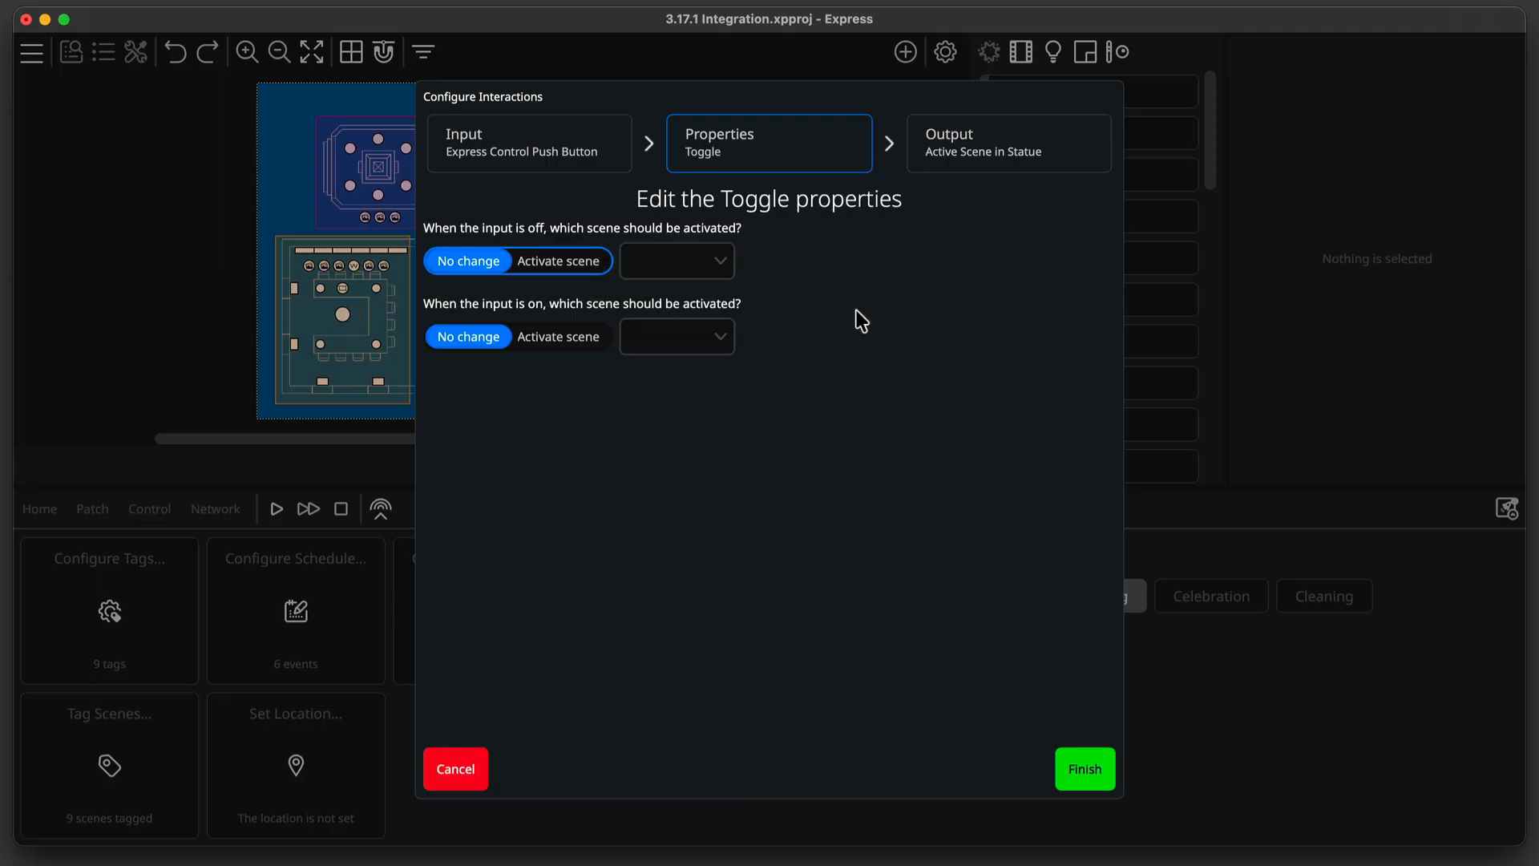
{"action": "left_click", "coordinate": [579, 267]}
{"action": "left_click", "coordinate": [673, 266]}
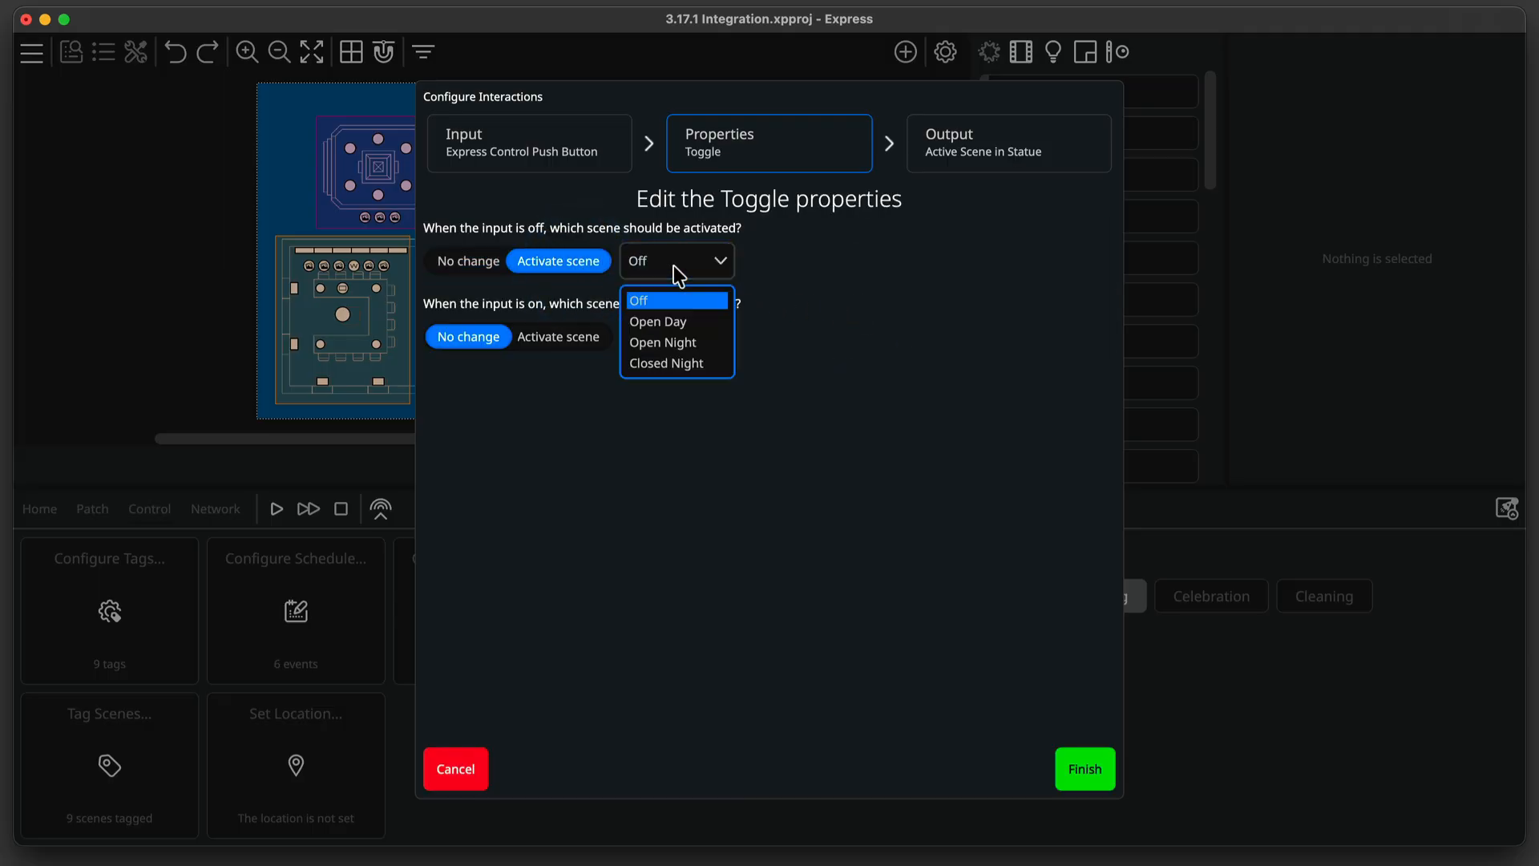
{"action": "left_click", "coordinate": [675, 320]}
{"action": "left_click", "coordinate": [562, 337]}
{"action": "left_click", "coordinate": [657, 338]}
{"action": "left_click", "coordinate": [659, 421]}
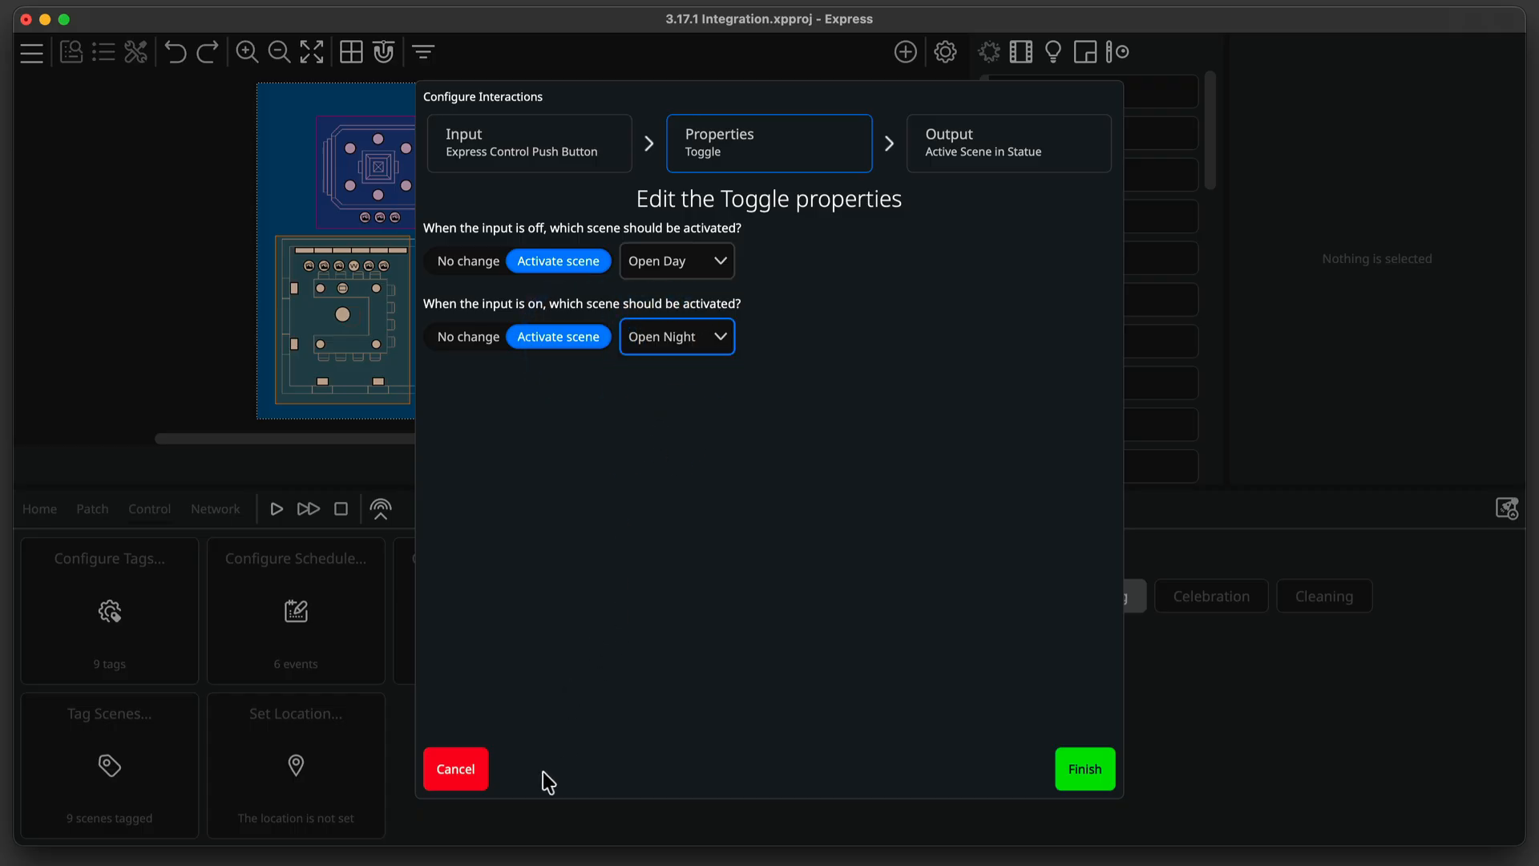
{"action": "left_click", "coordinate": [460, 777]}
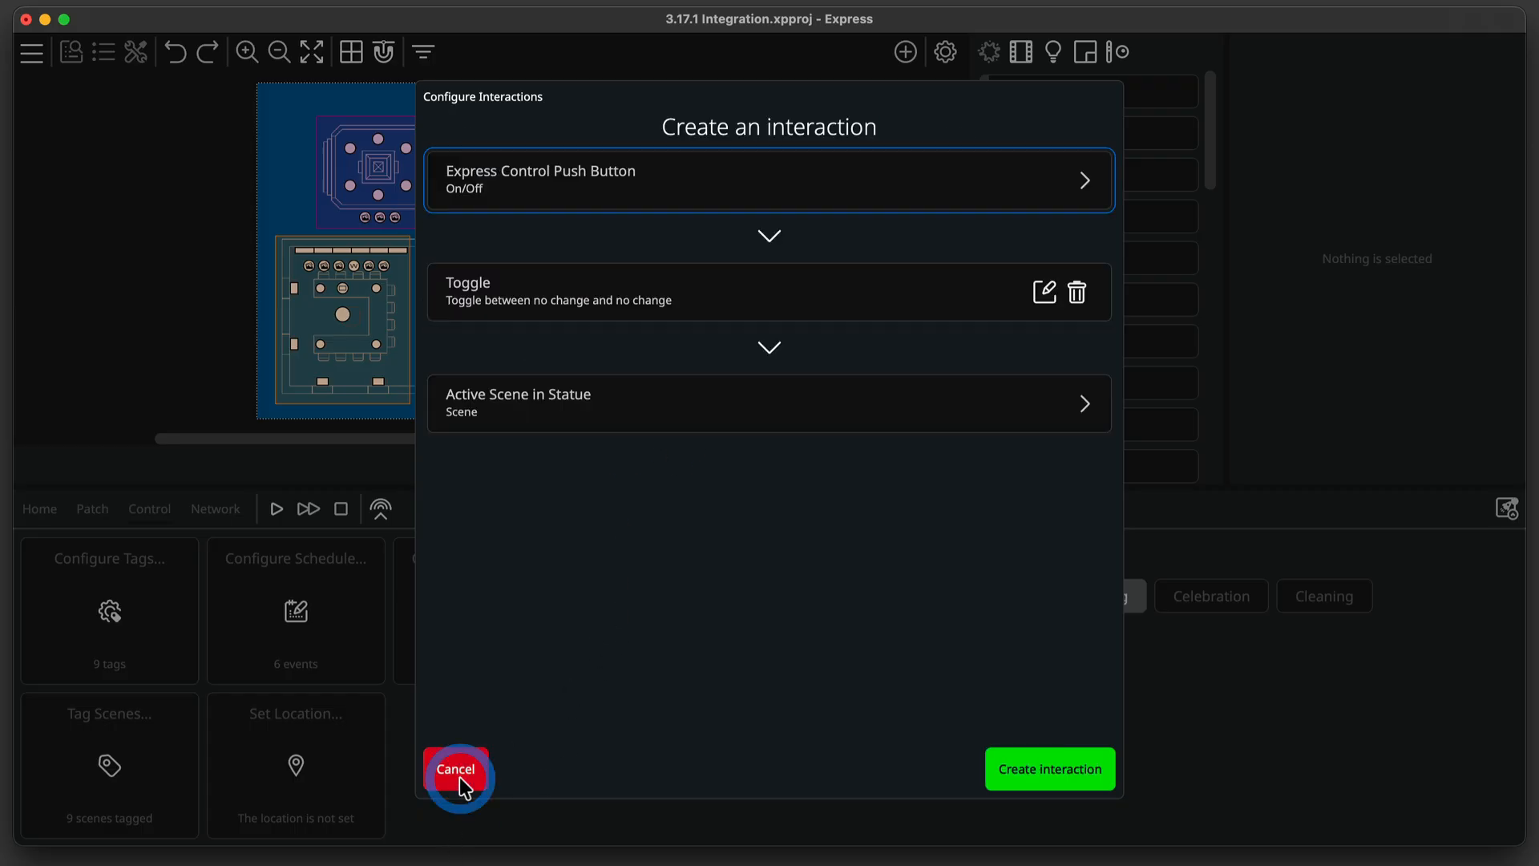
Replace the properties with Advance, sequential order and a custom scene list of Off, Open Day, Open Night, Closed Night.
{"action": "left_click", "coordinate": [1073, 293]}
{"action": "left_click", "coordinate": [986, 294]}
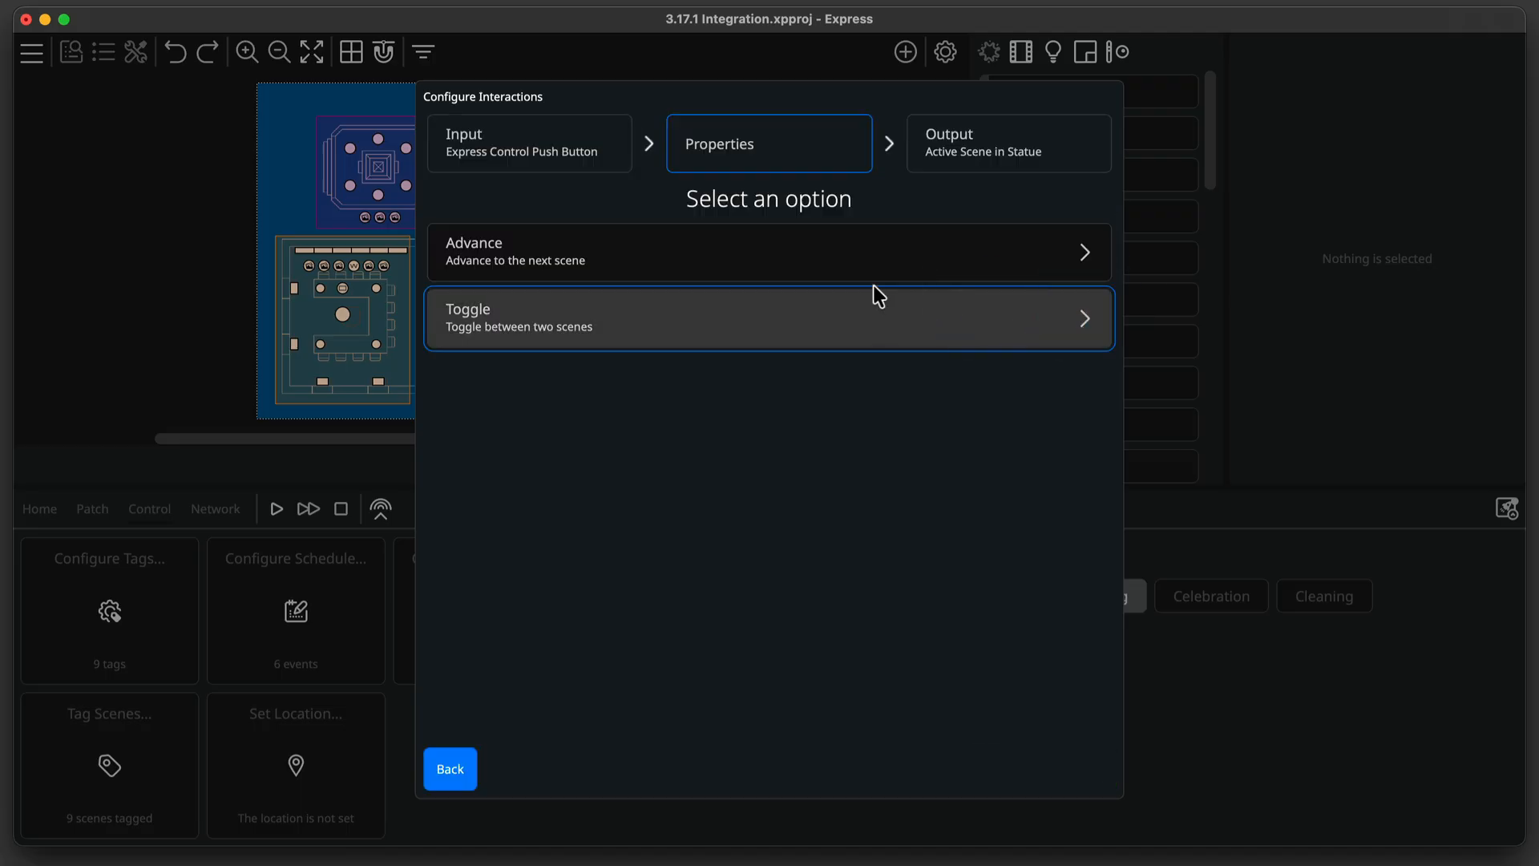
{"action": "left_click", "coordinate": [874, 258]}
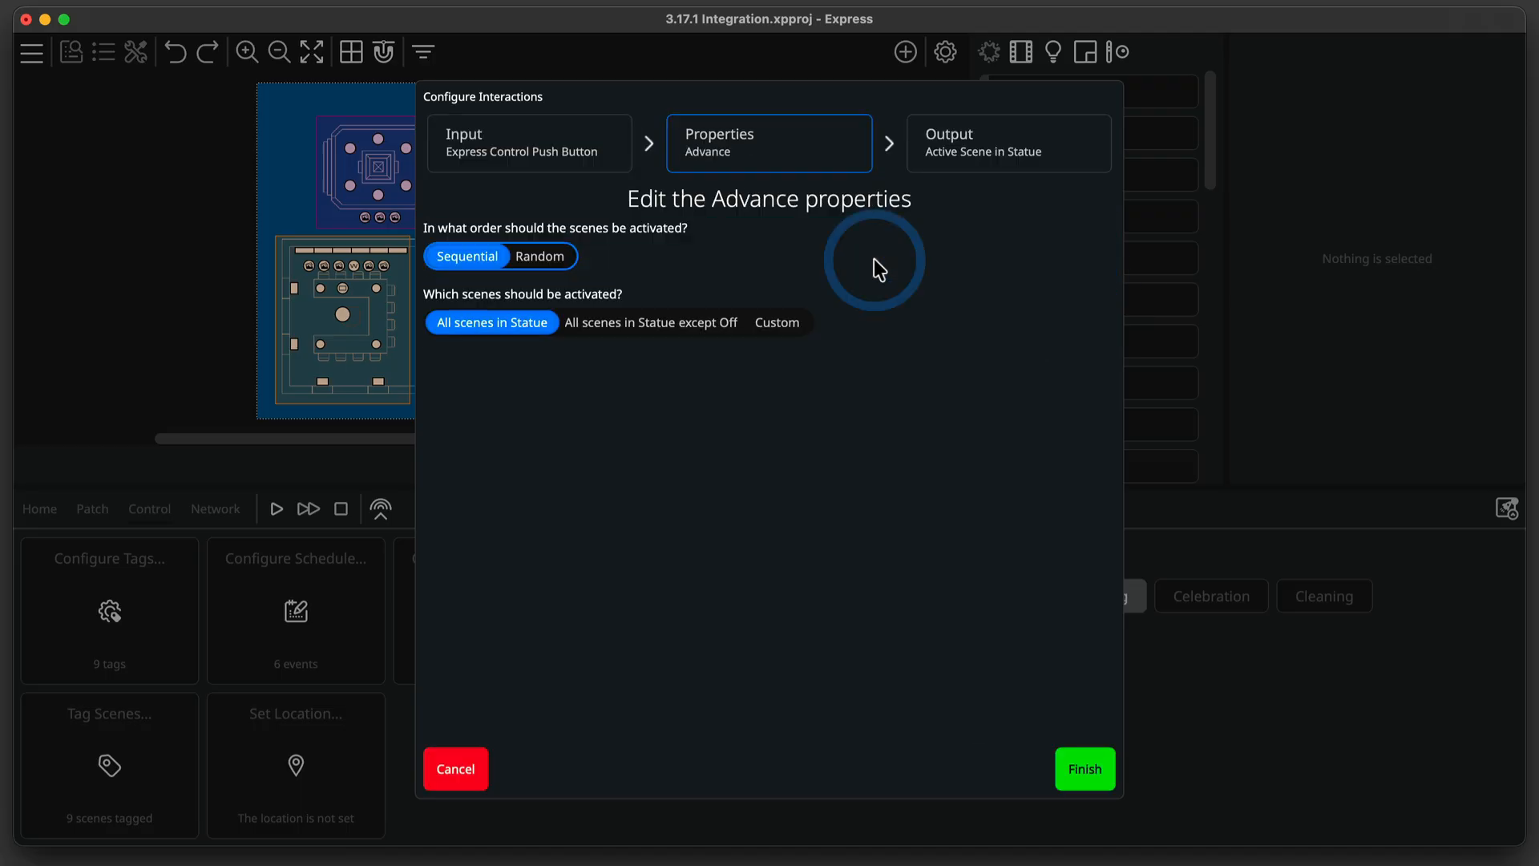
{"action": "left_click", "coordinate": [547, 262]}
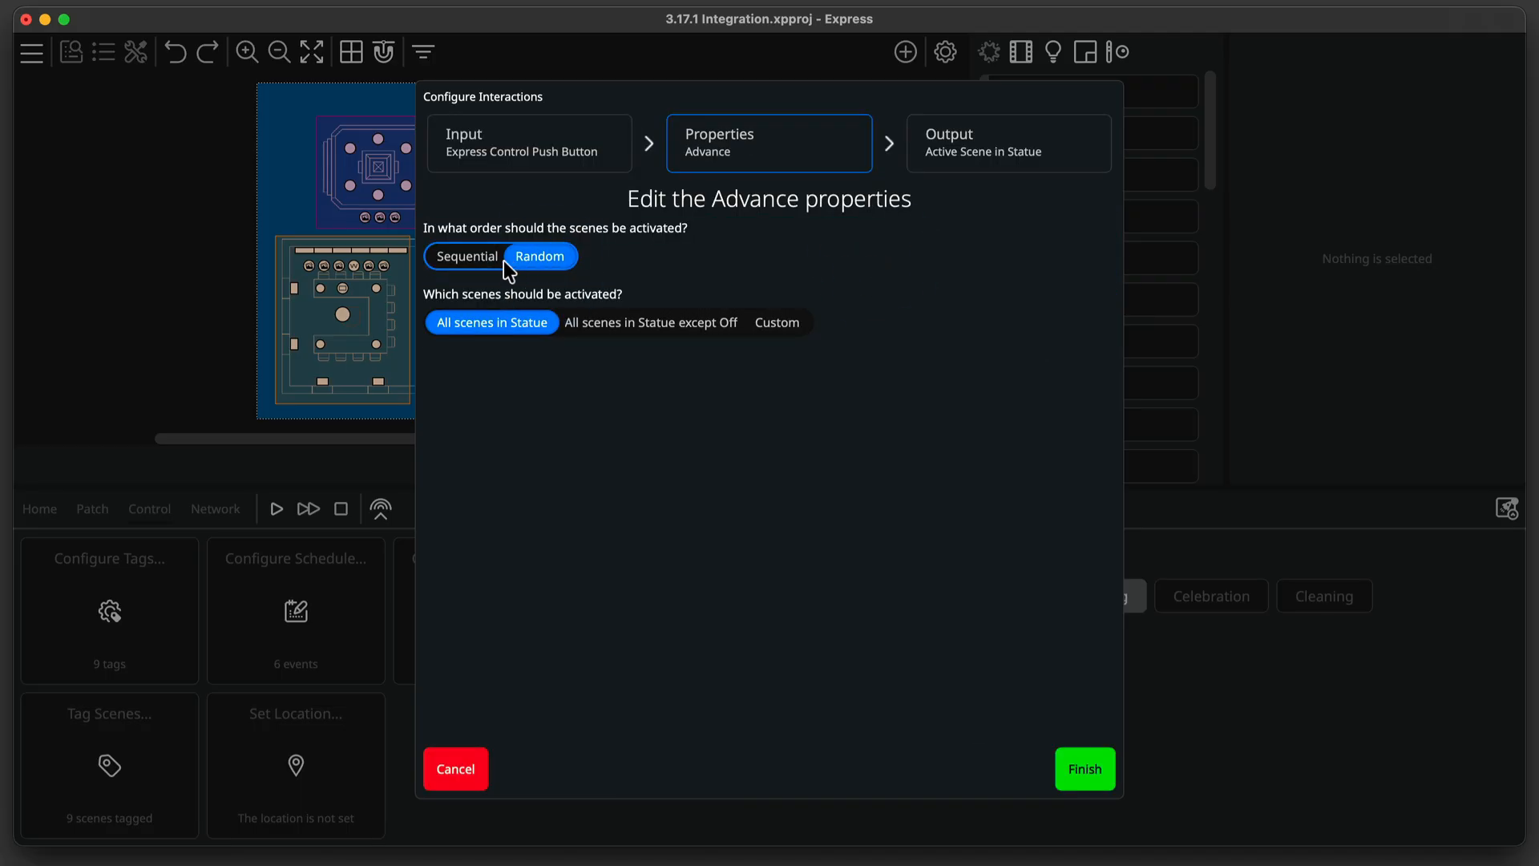
{"action": "left_click", "coordinate": [479, 258]}
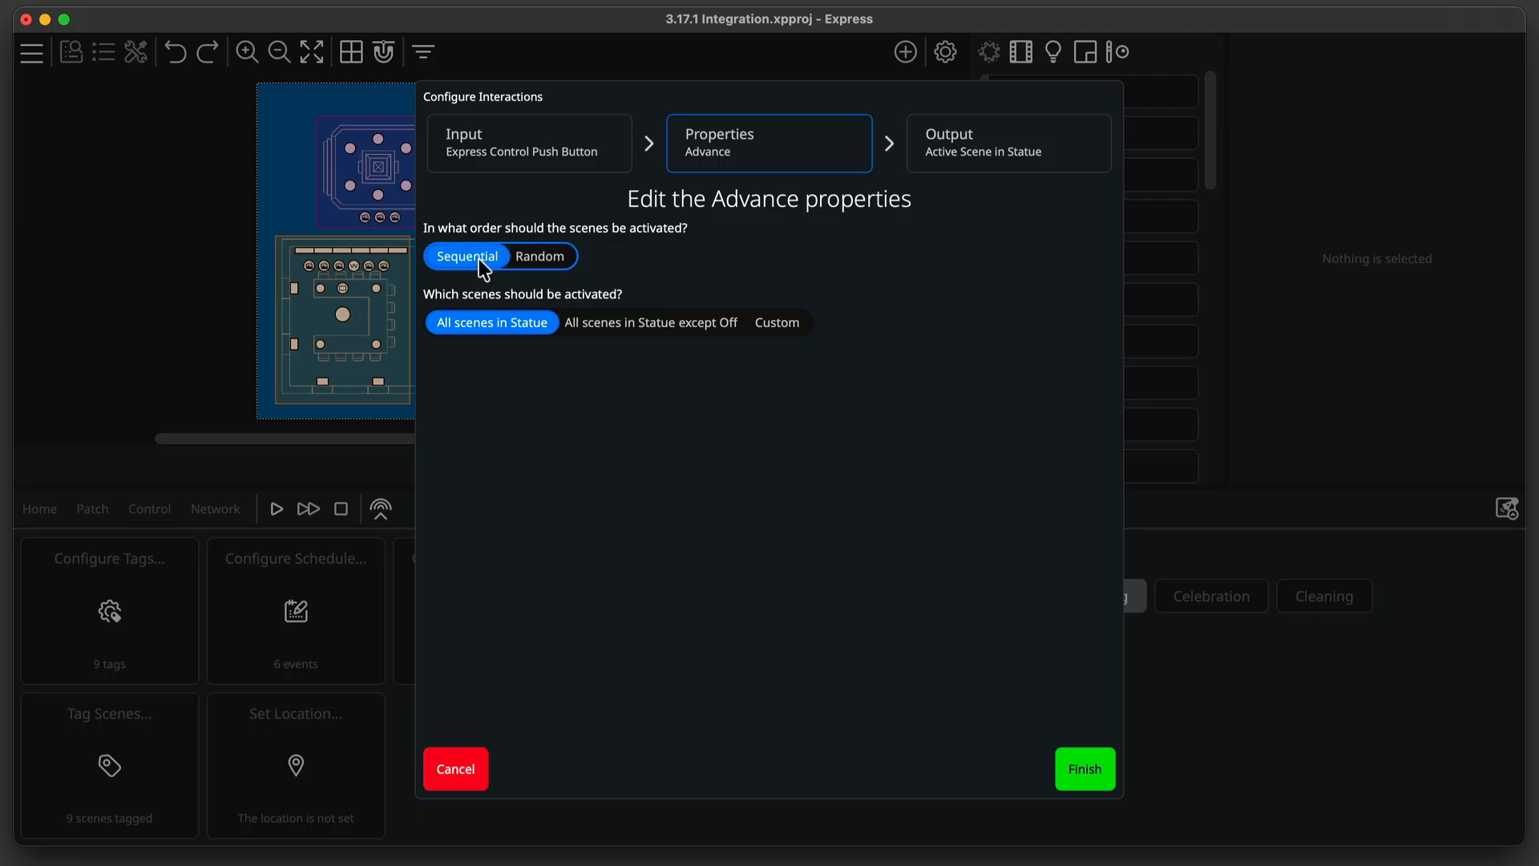
{"action": "left_click", "coordinate": [598, 318]}
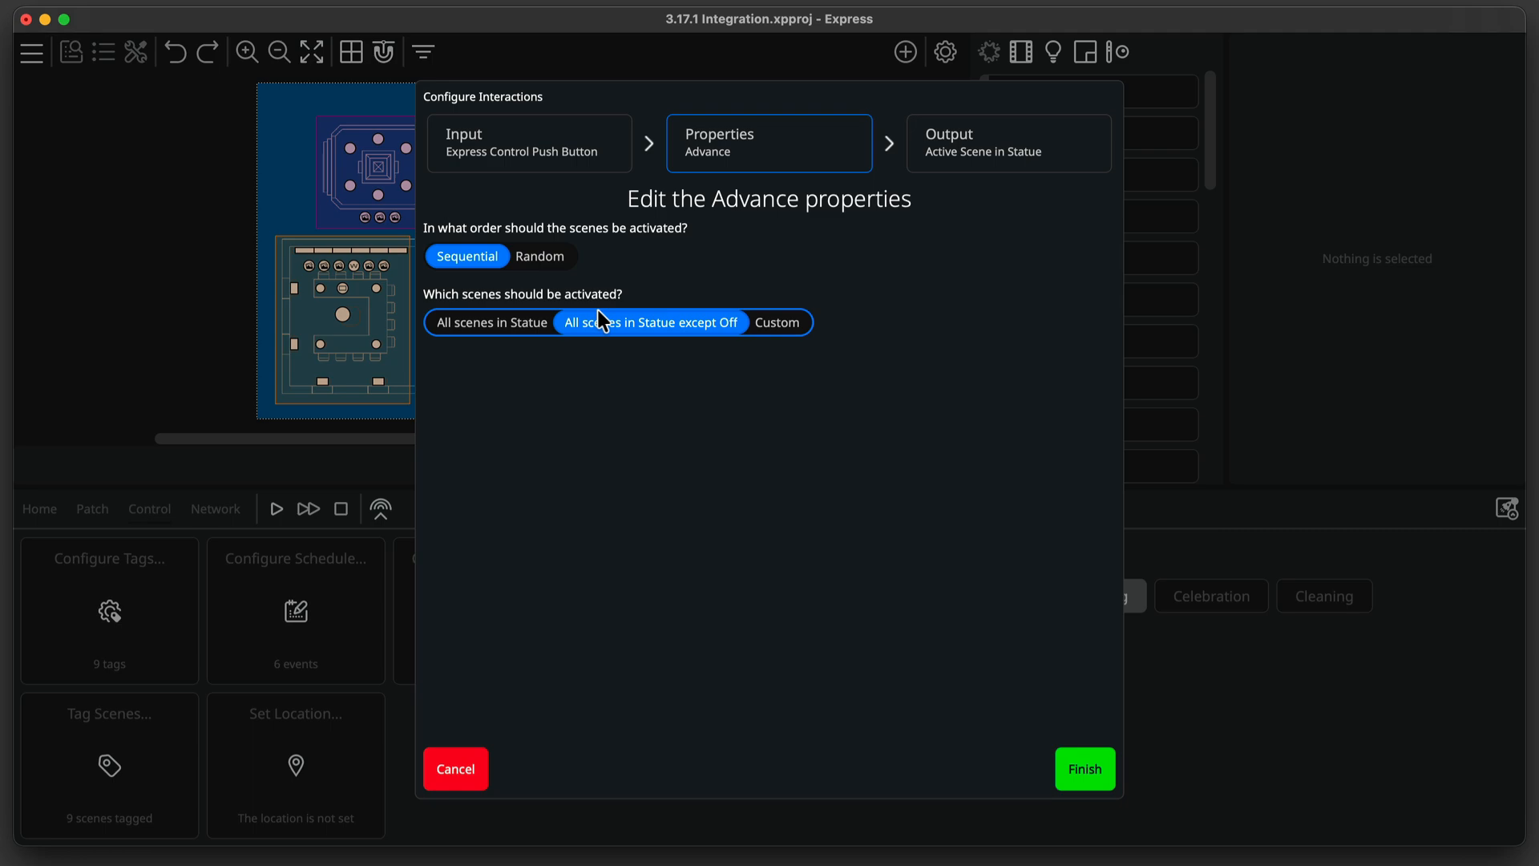
{"action": "left_click", "coordinate": [775, 322]}
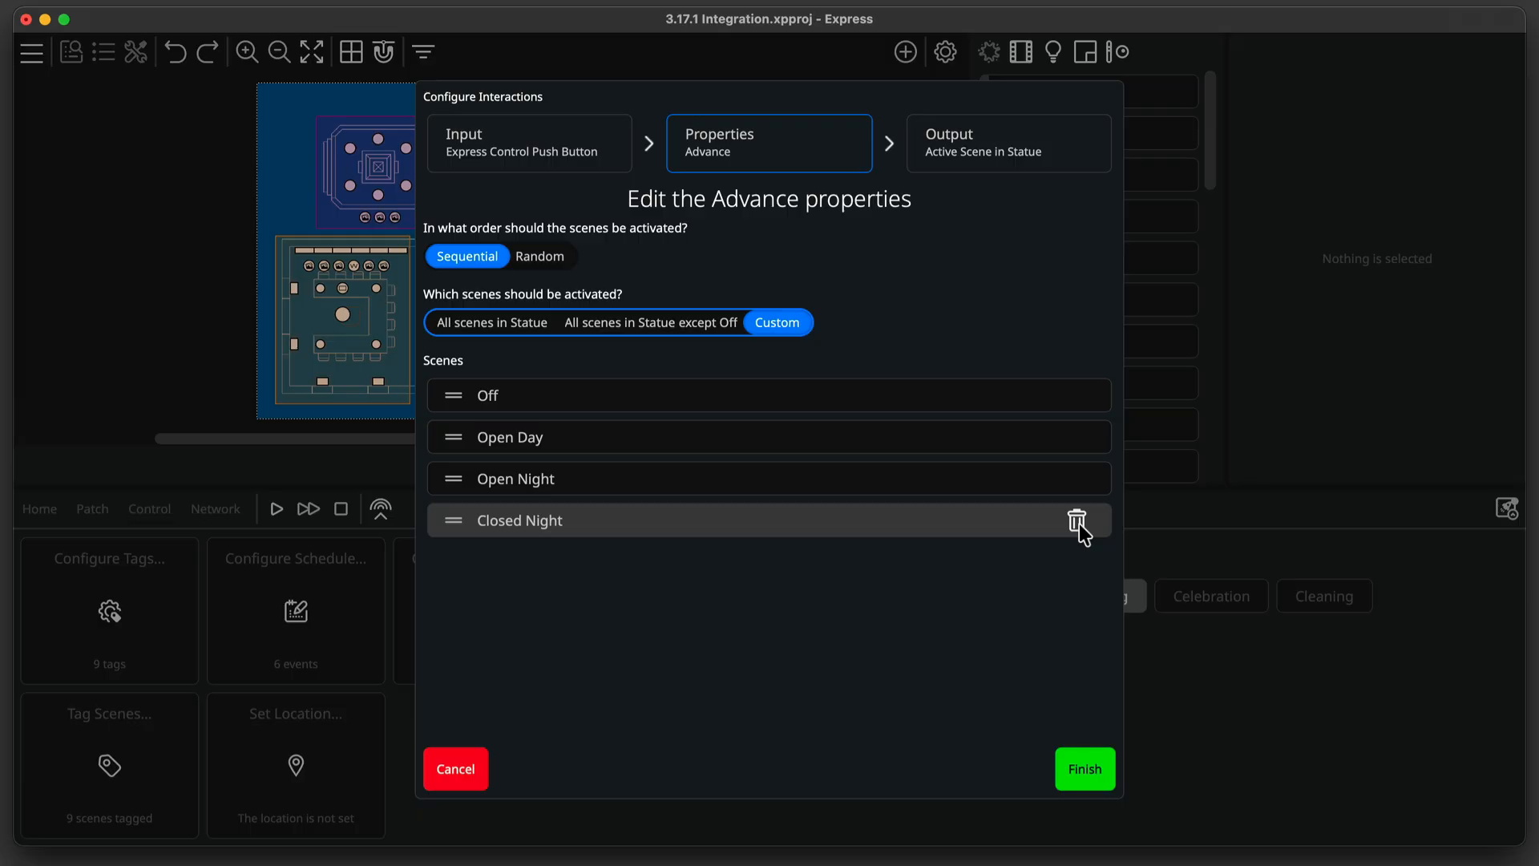
{"action": "left_click", "coordinate": [1082, 762]}
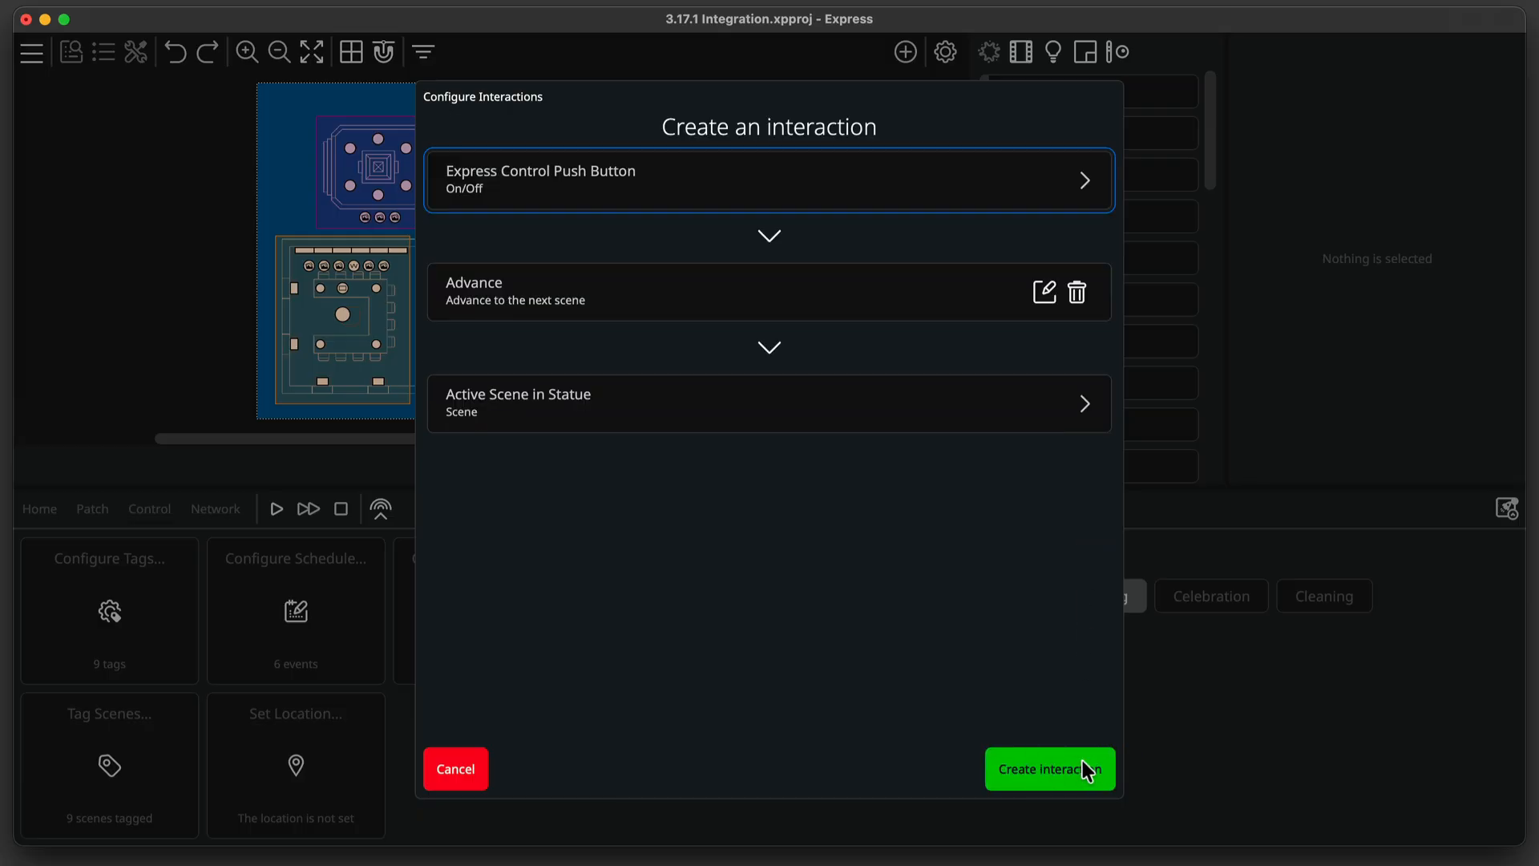
Create the push-button interaction, finish the interactions configuration, and open the Network view.
{"action": "left_click", "coordinate": [1086, 771]}
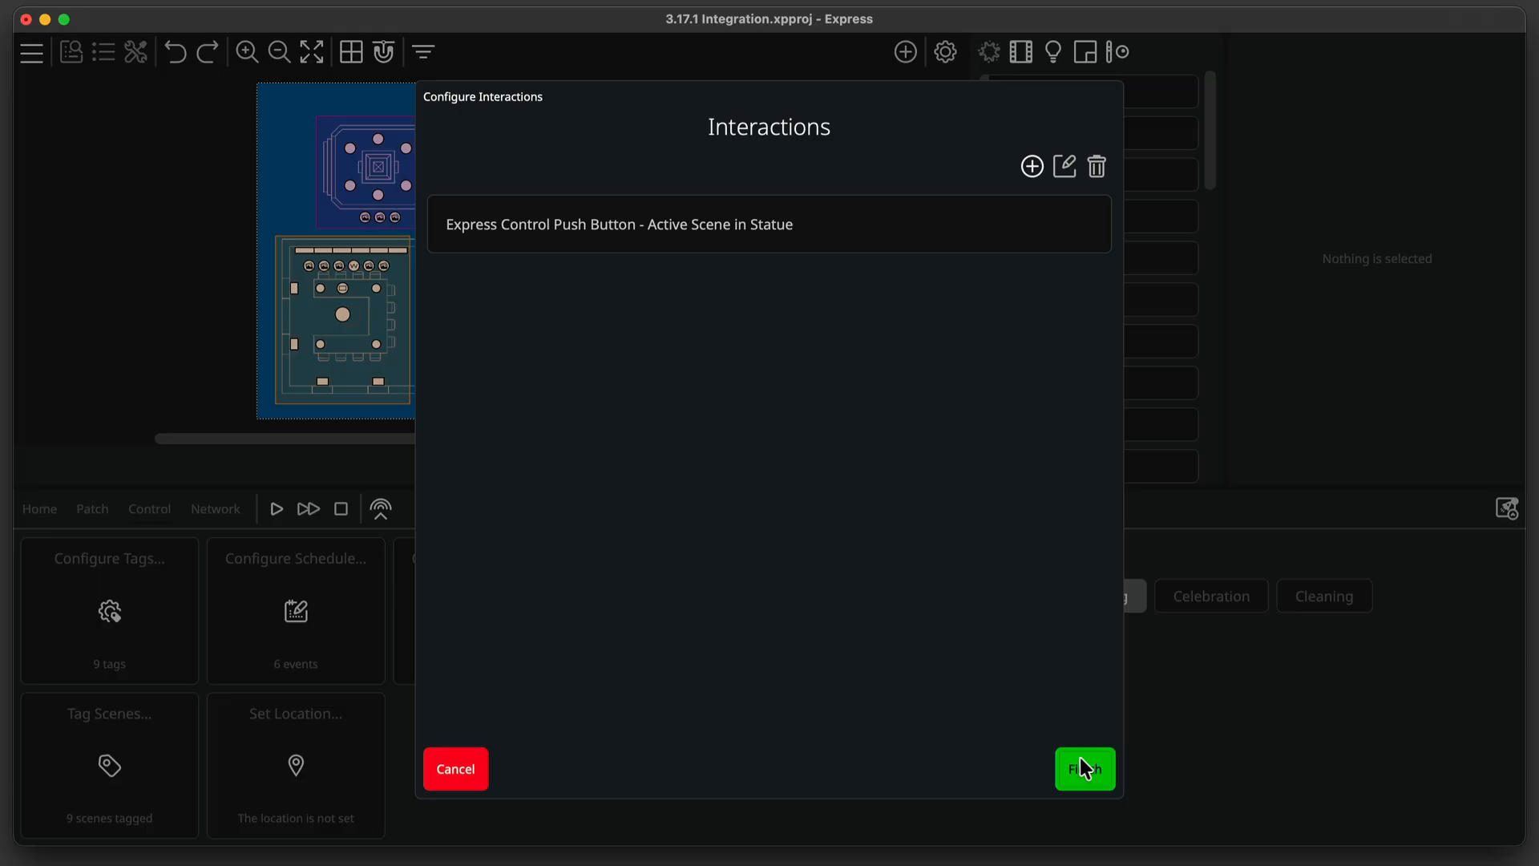
{"action": "left_click", "coordinate": [1081, 779]}
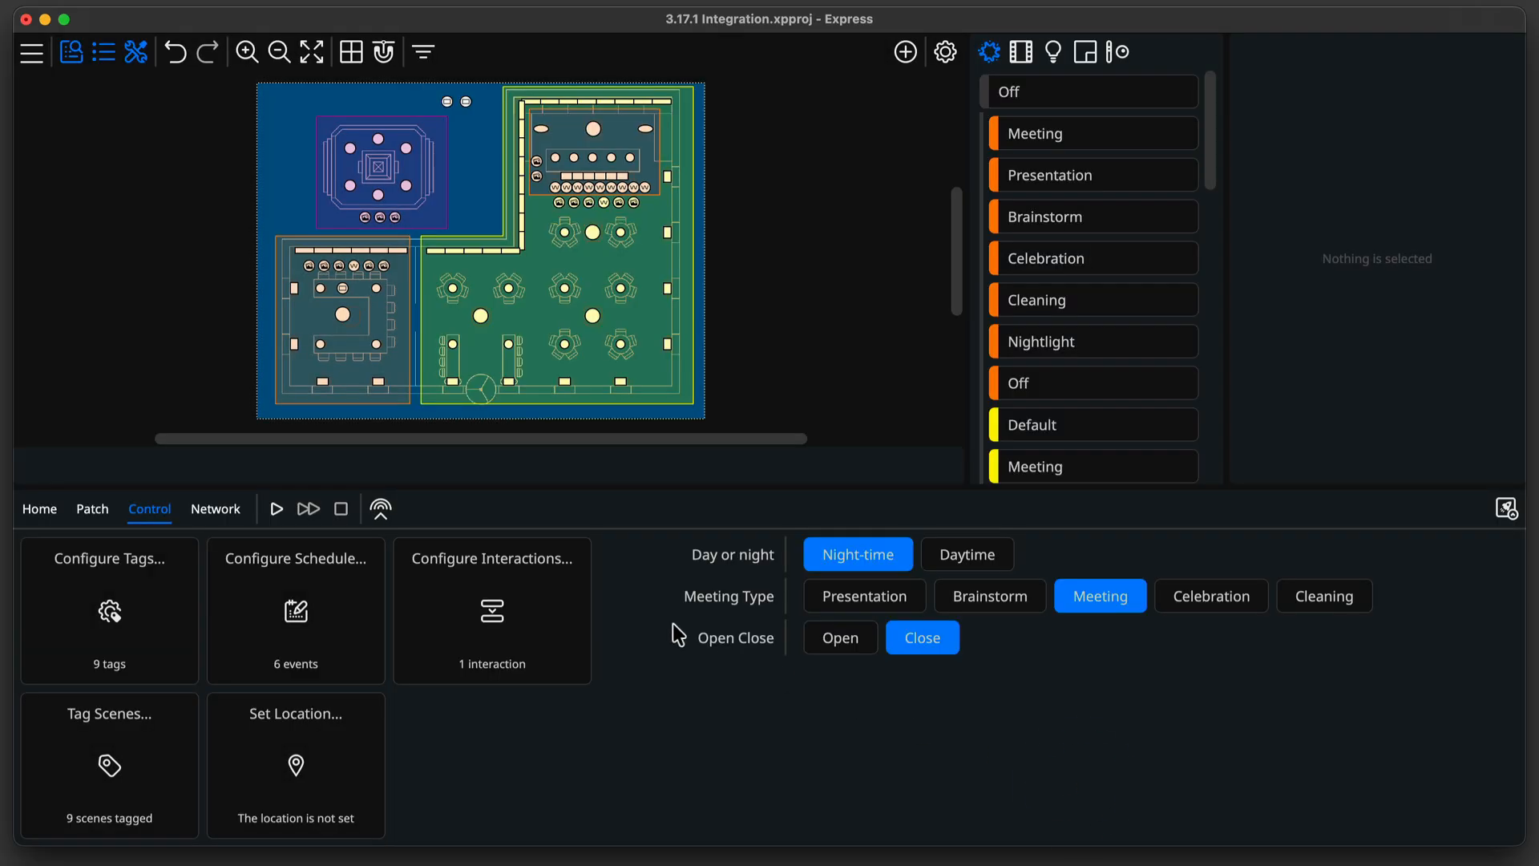
{"action": "left_click", "coordinate": [190, 511]}
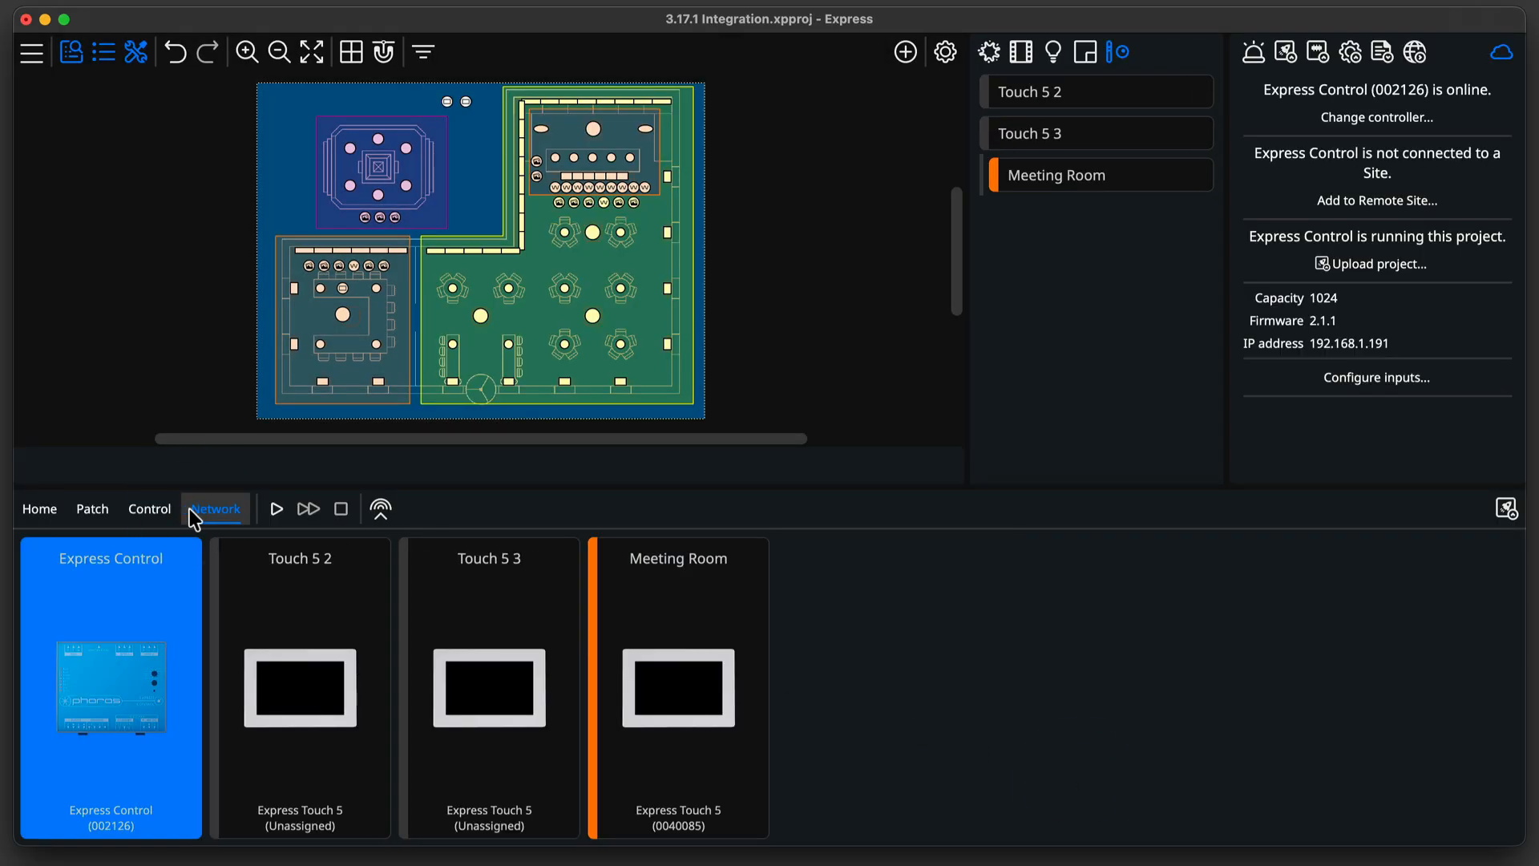
Configure Express Control Input 1 as Analog with a high level of 15 V.
{"action": "left_click", "coordinate": [1380, 386]}
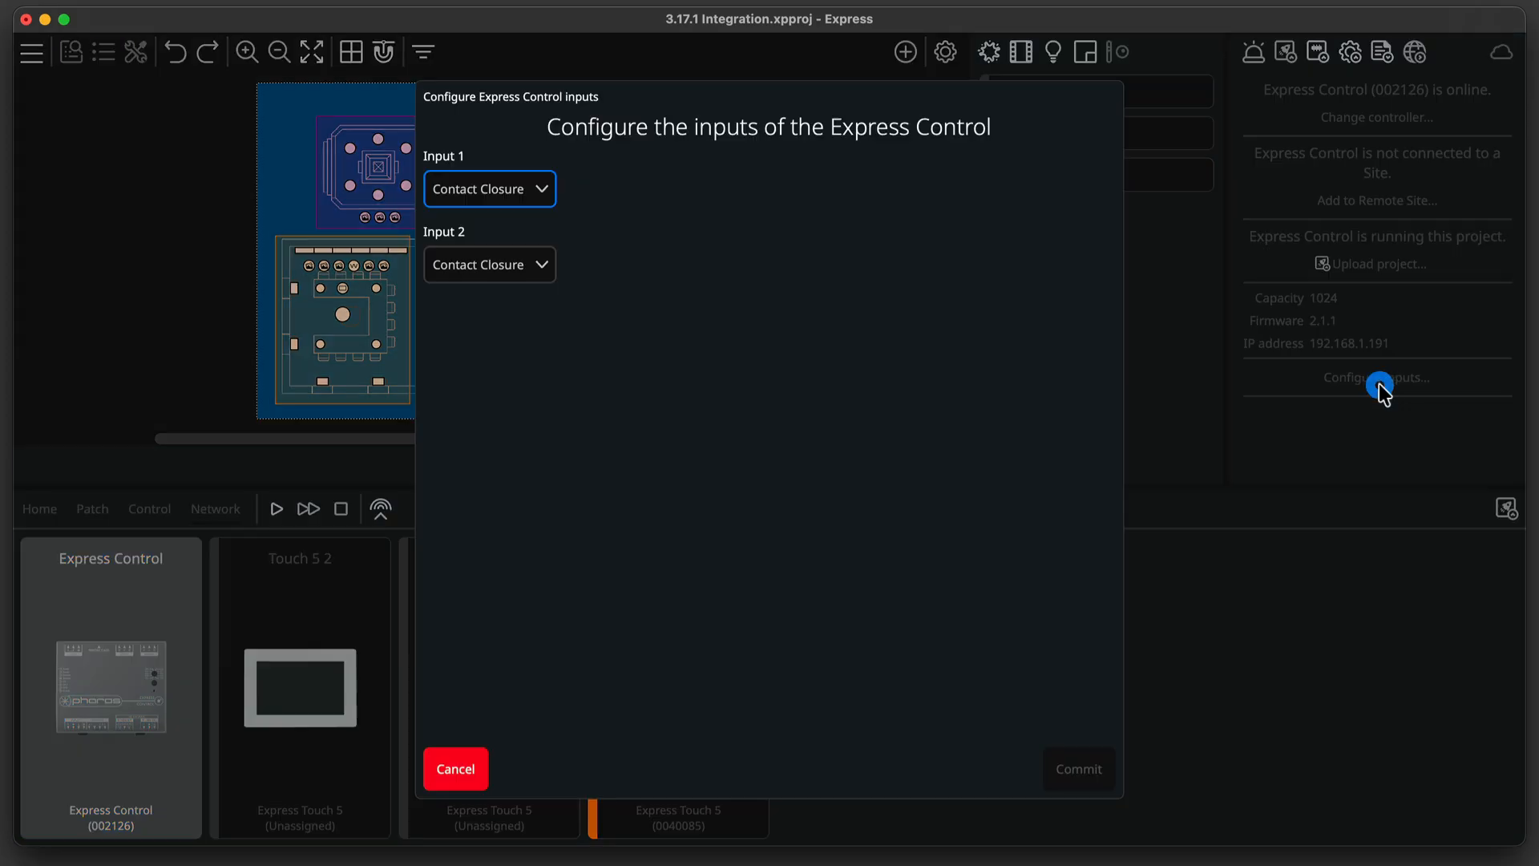
{"action": "left_click", "coordinate": [534, 190]}
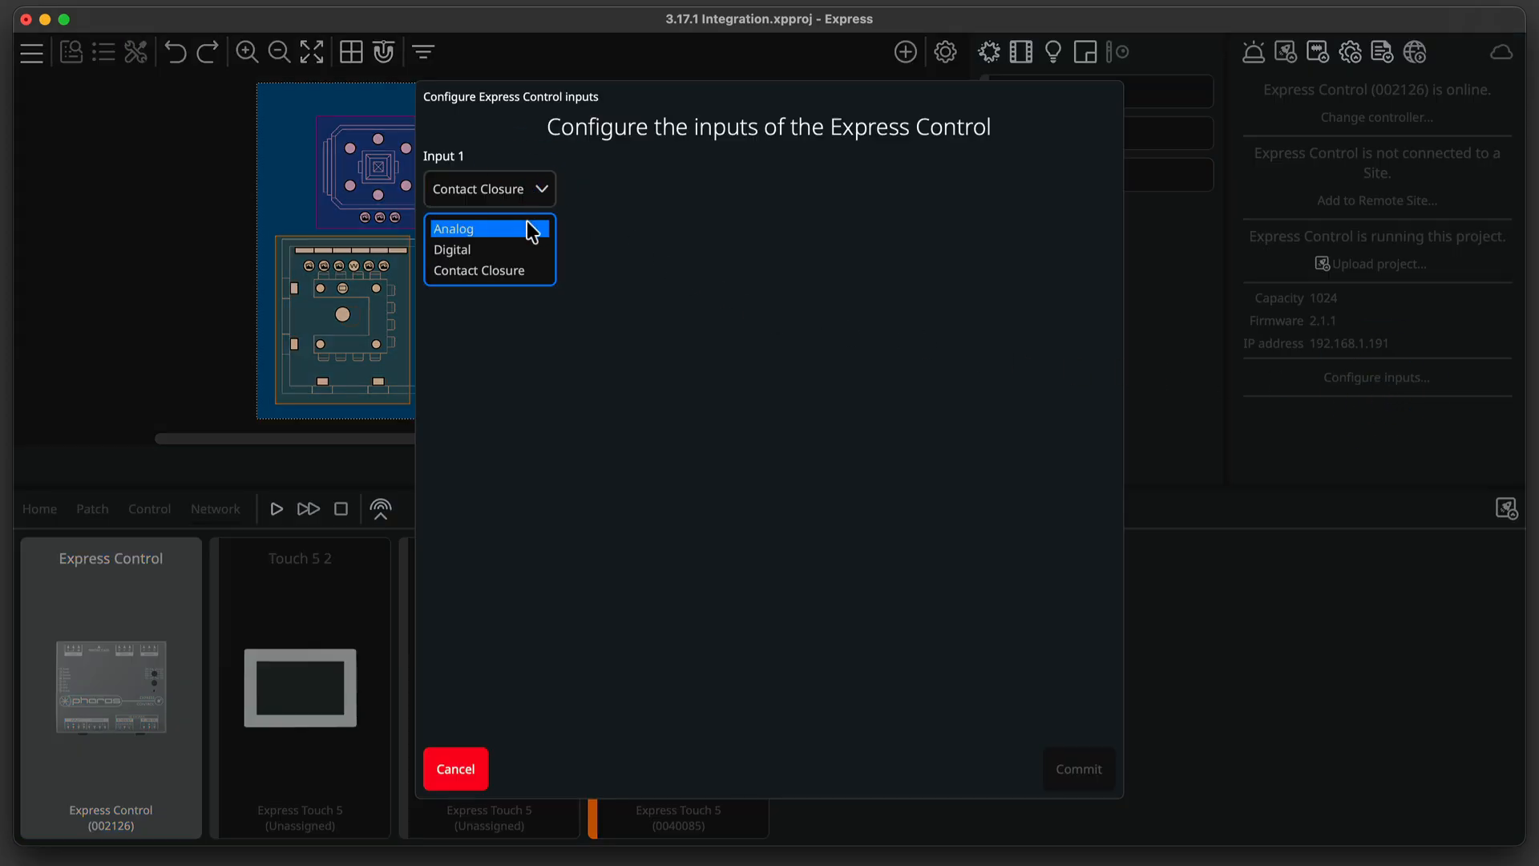
{"action": "left_click", "coordinate": [529, 227]}
{"action": "left_click", "coordinate": [689, 188]}
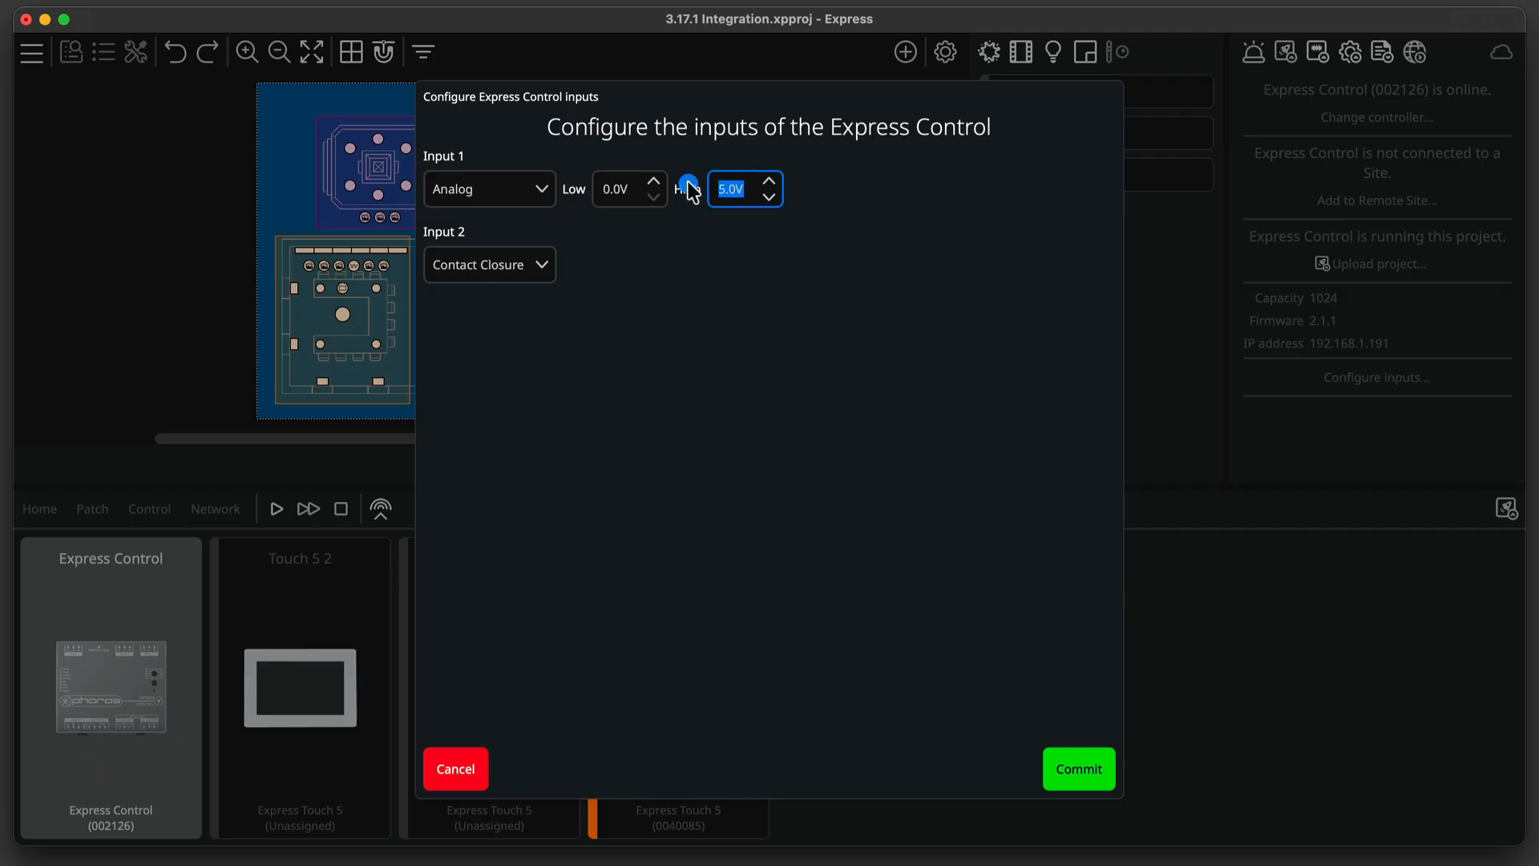
{"action": "type", "text": "15"}
{"action": "left_click", "coordinate": [623, 188]}
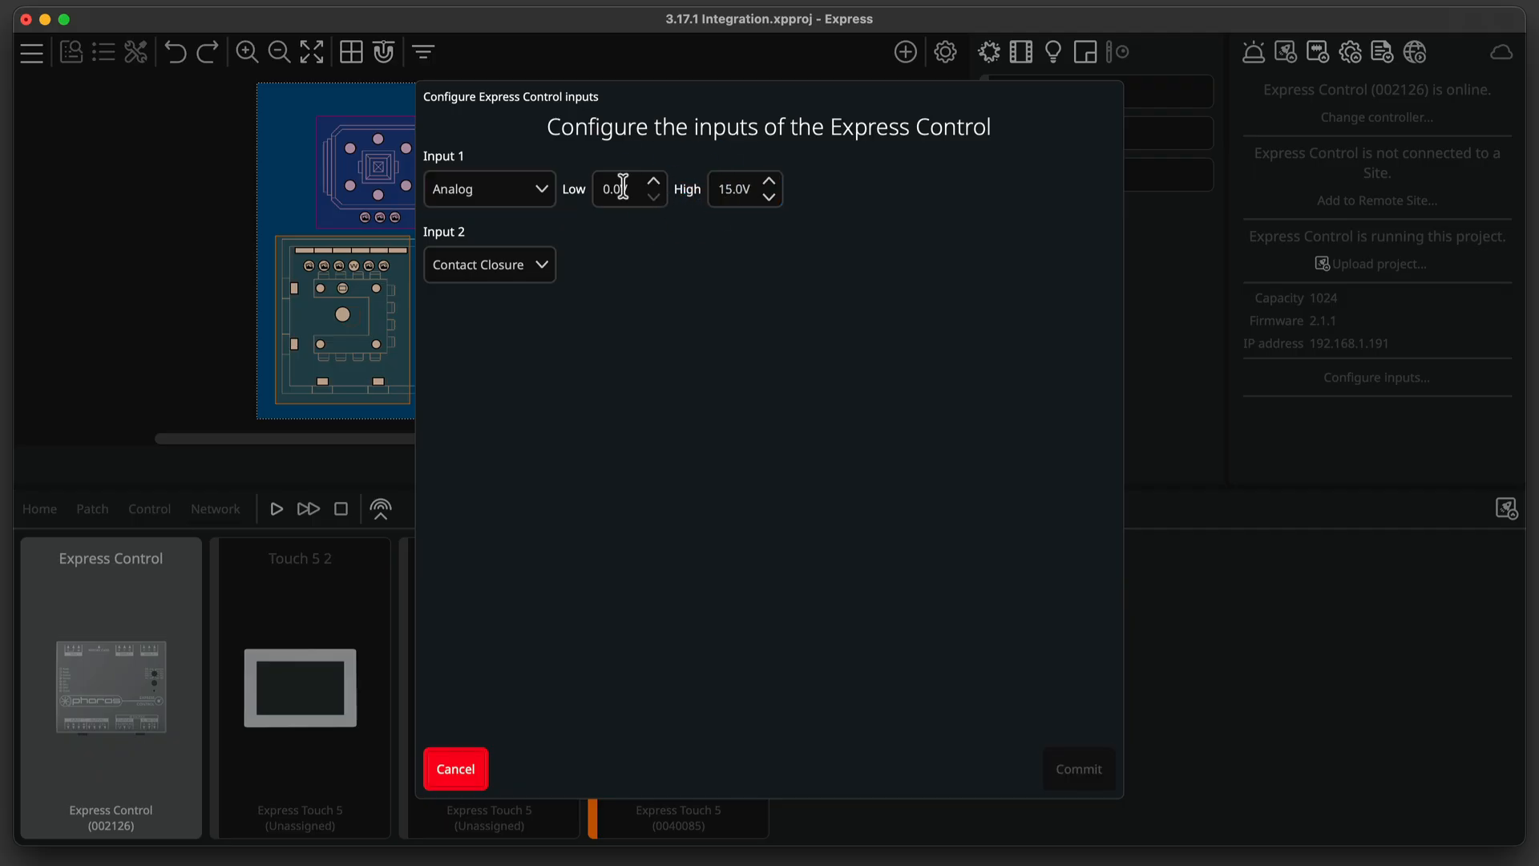
Set Input 2 to Digital with a high level of 10 V and commit the input configuration.
{"action": "left_click", "coordinate": [535, 267]}
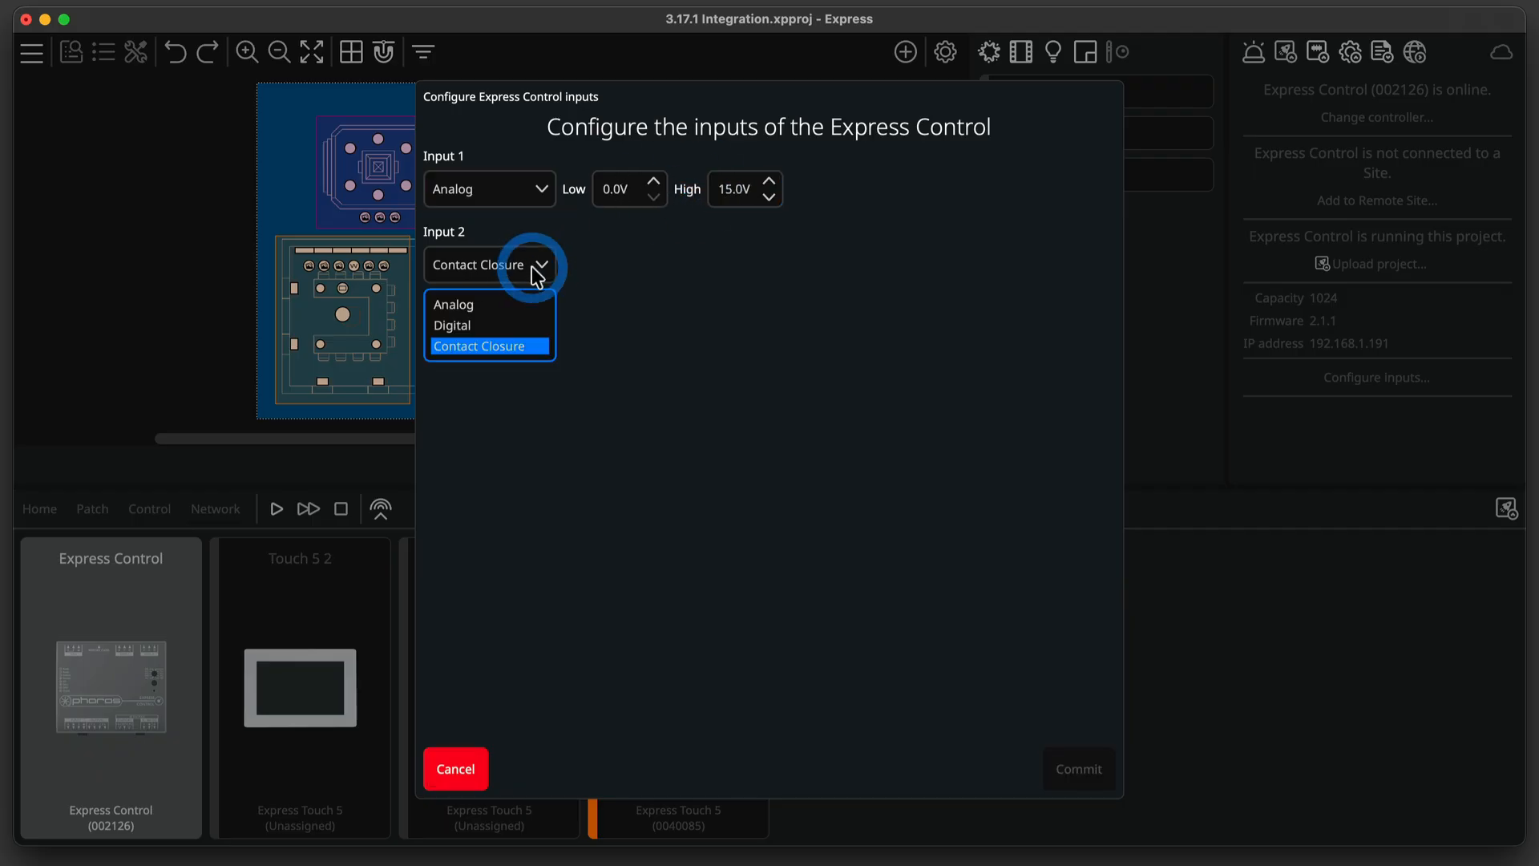
{"action": "left_click", "coordinate": [494, 319]}
{"action": "left_click", "coordinate": [683, 266]}
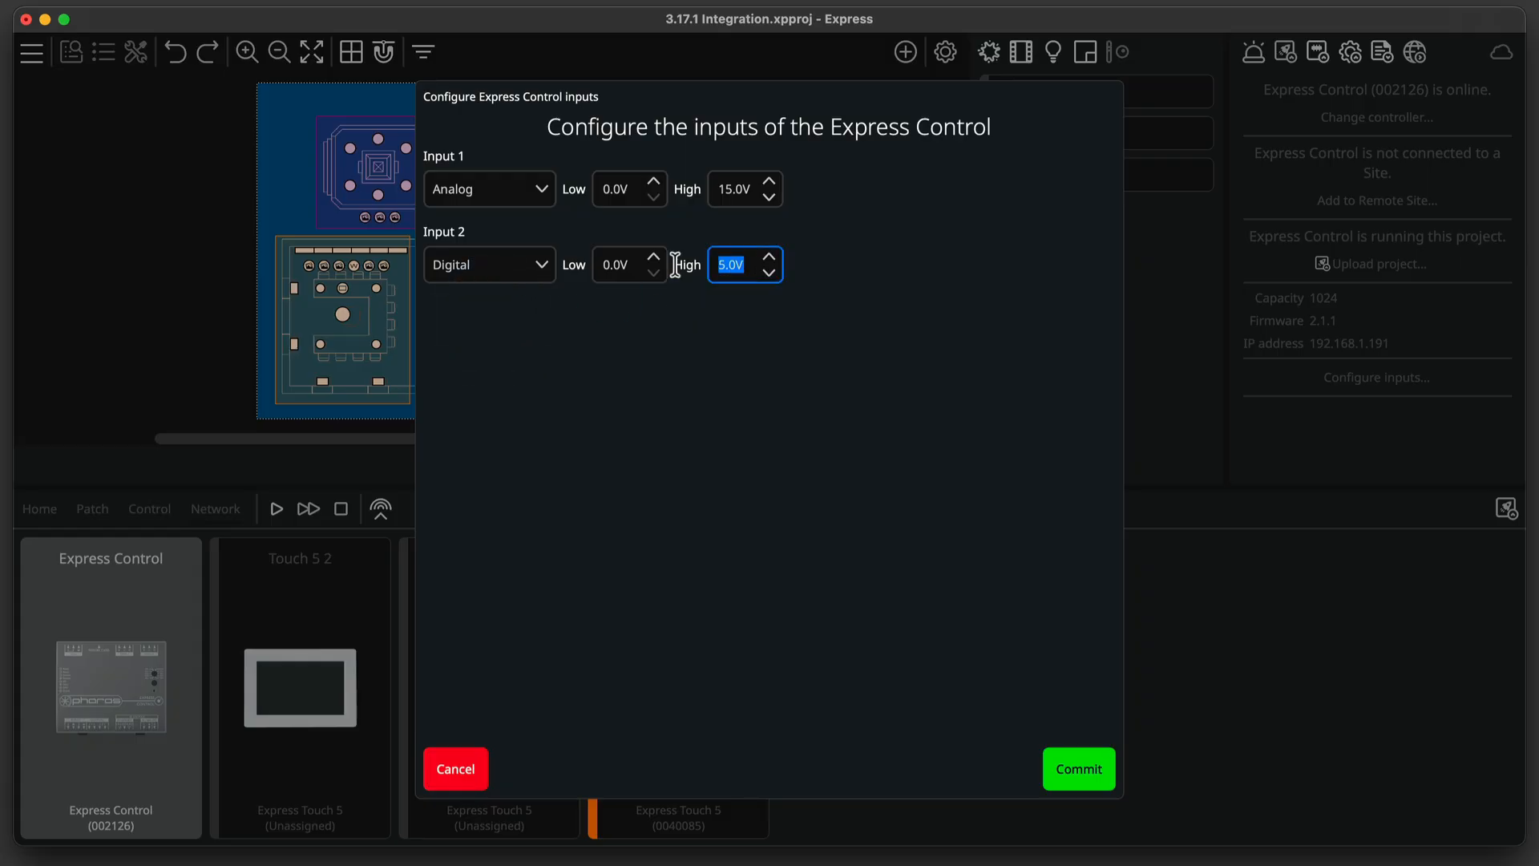
{"action": "type", "text": "10"}
{"action": "key", "text": "Return"}
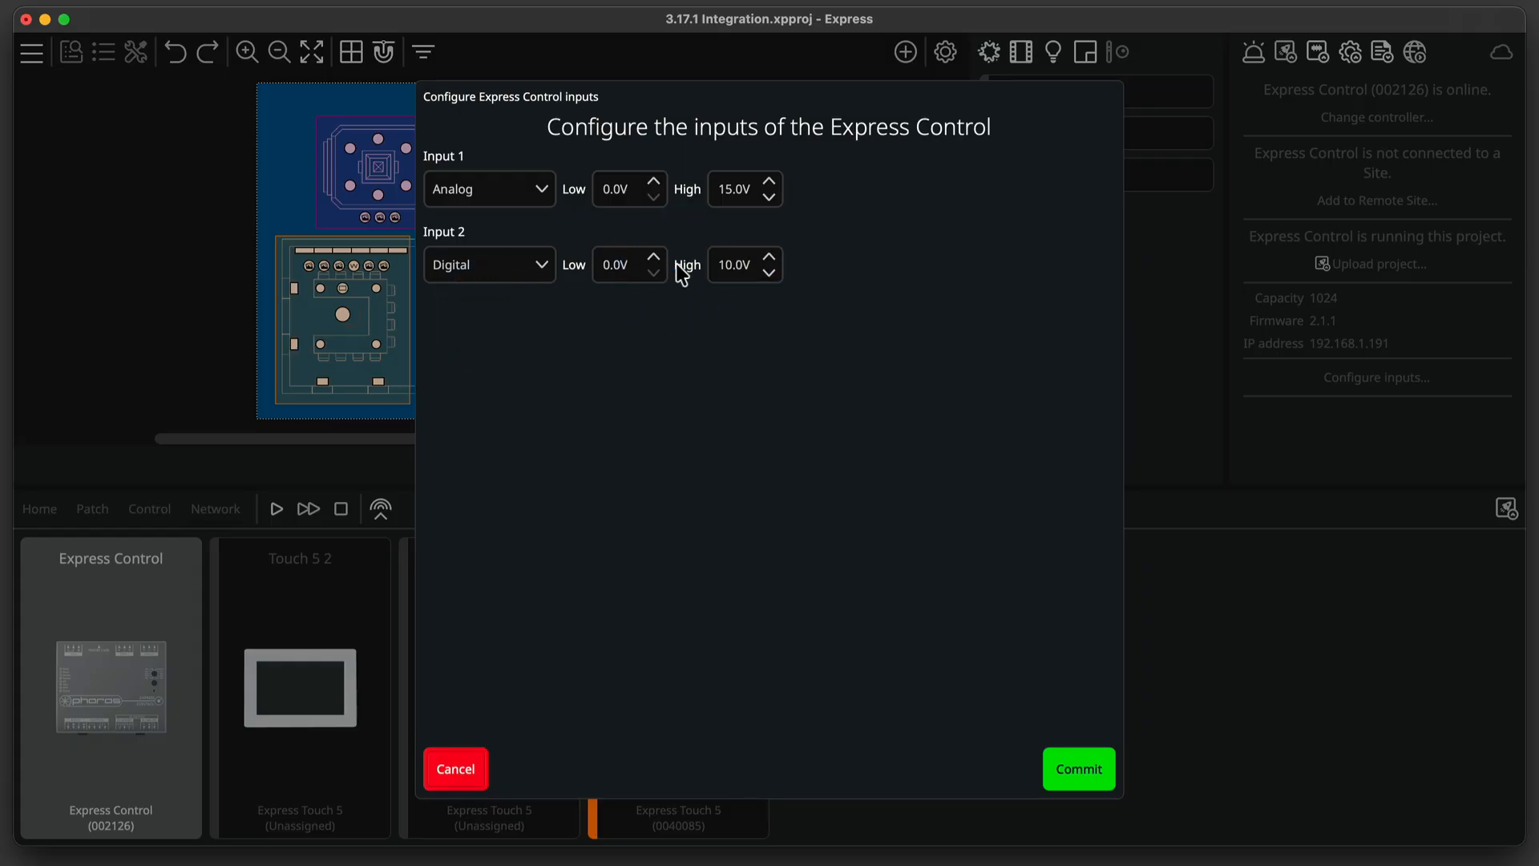
{"action": "left_click", "coordinate": [1089, 752]}
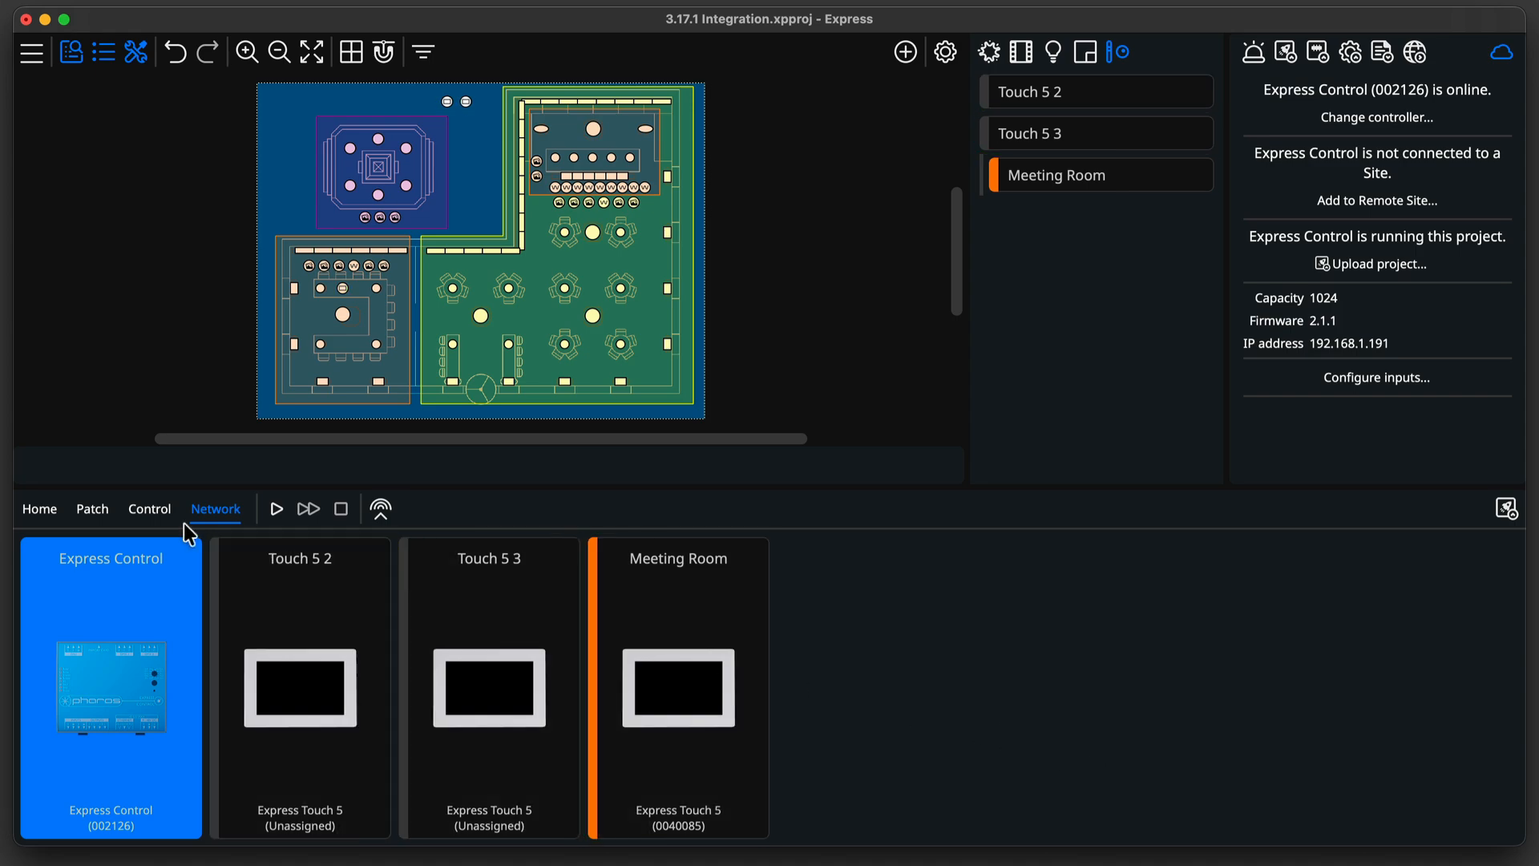
Create an interaction from Express Control Input 1 to the Intensity Master in Bar.
{"action": "left_click", "coordinate": [154, 511]}
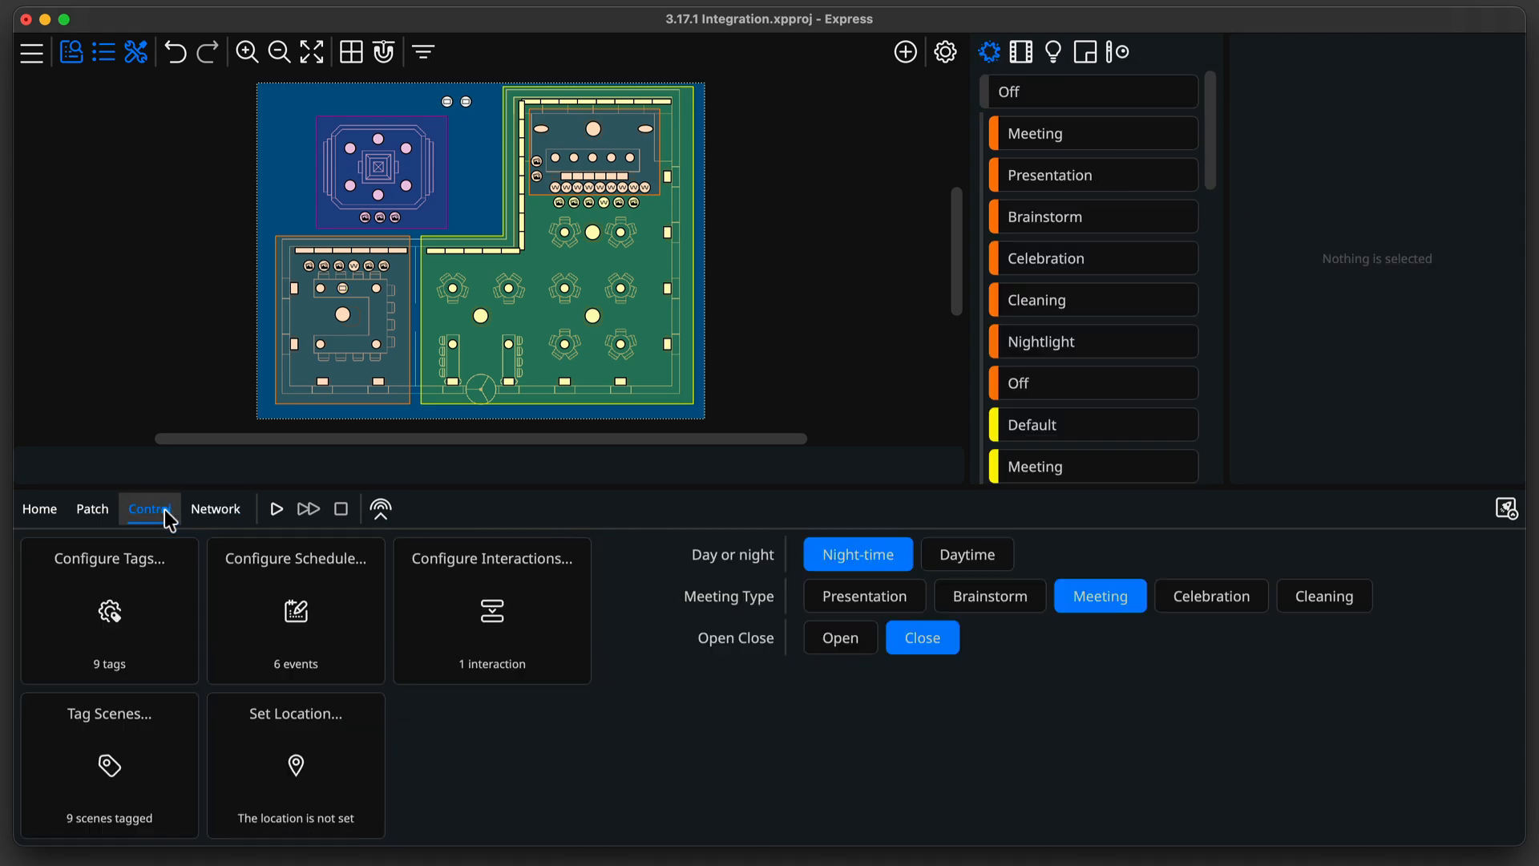
{"action": "left_click", "coordinate": [542, 629]}
{"action": "left_click", "coordinate": [994, 210]}
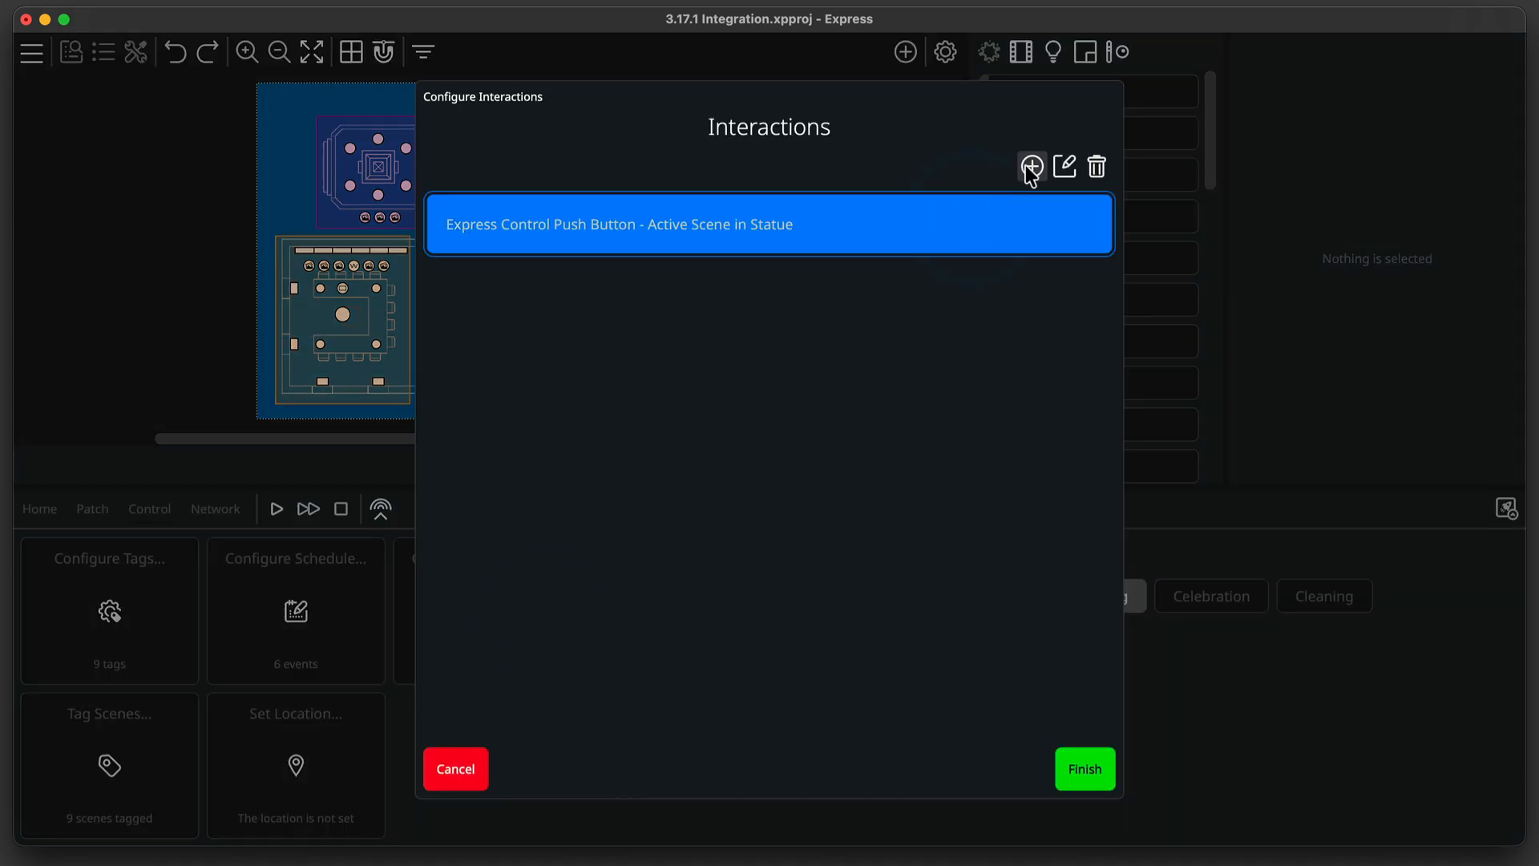
{"action": "left_click", "coordinate": [1031, 166]}
{"action": "left_click", "coordinate": [1031, 176]}
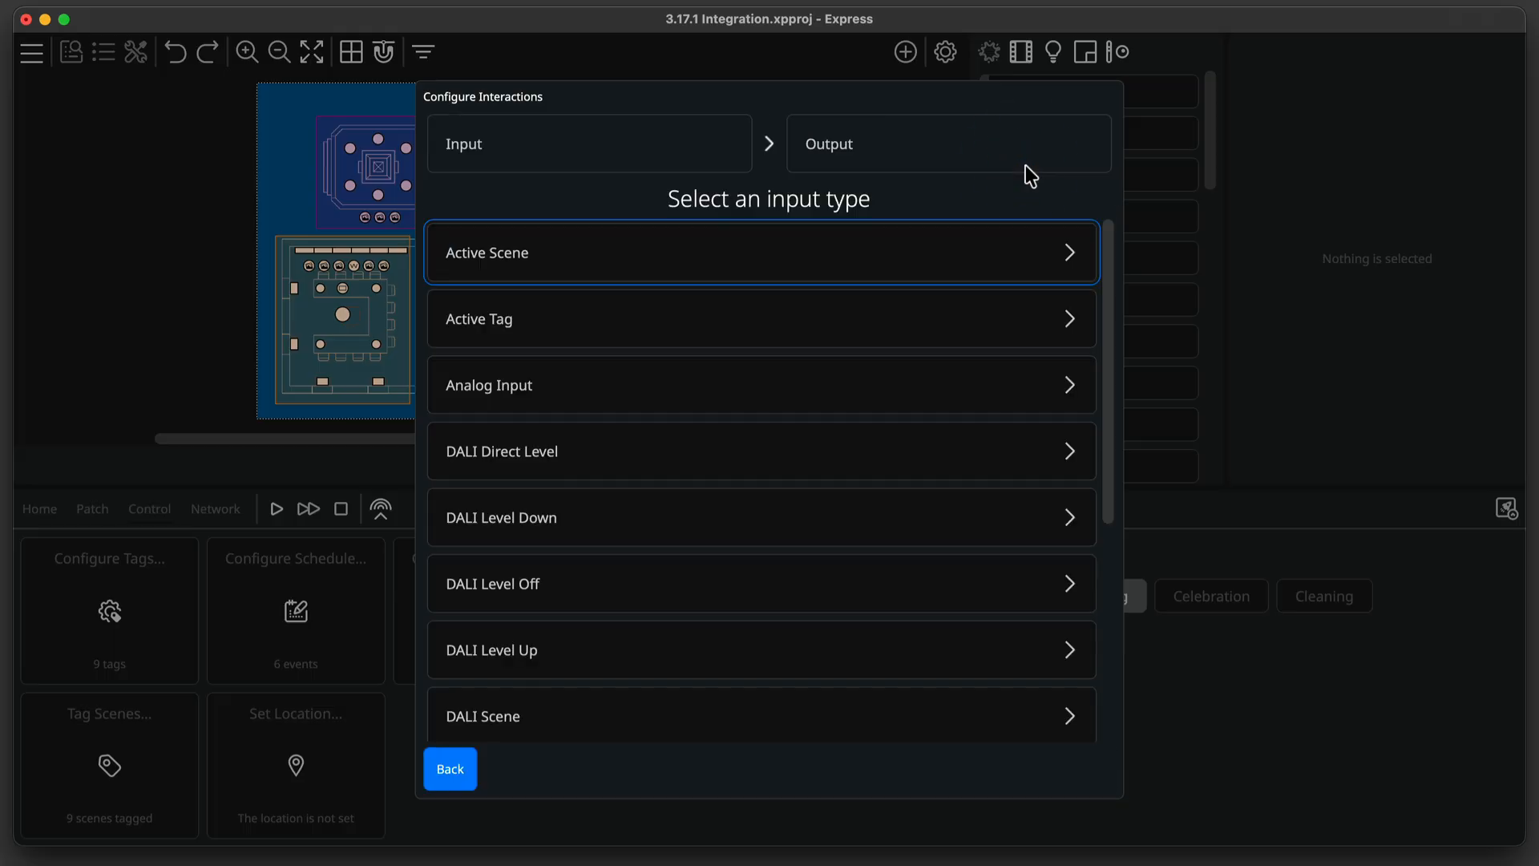
{"action": "left_click", "coordinate": [883, 372]}
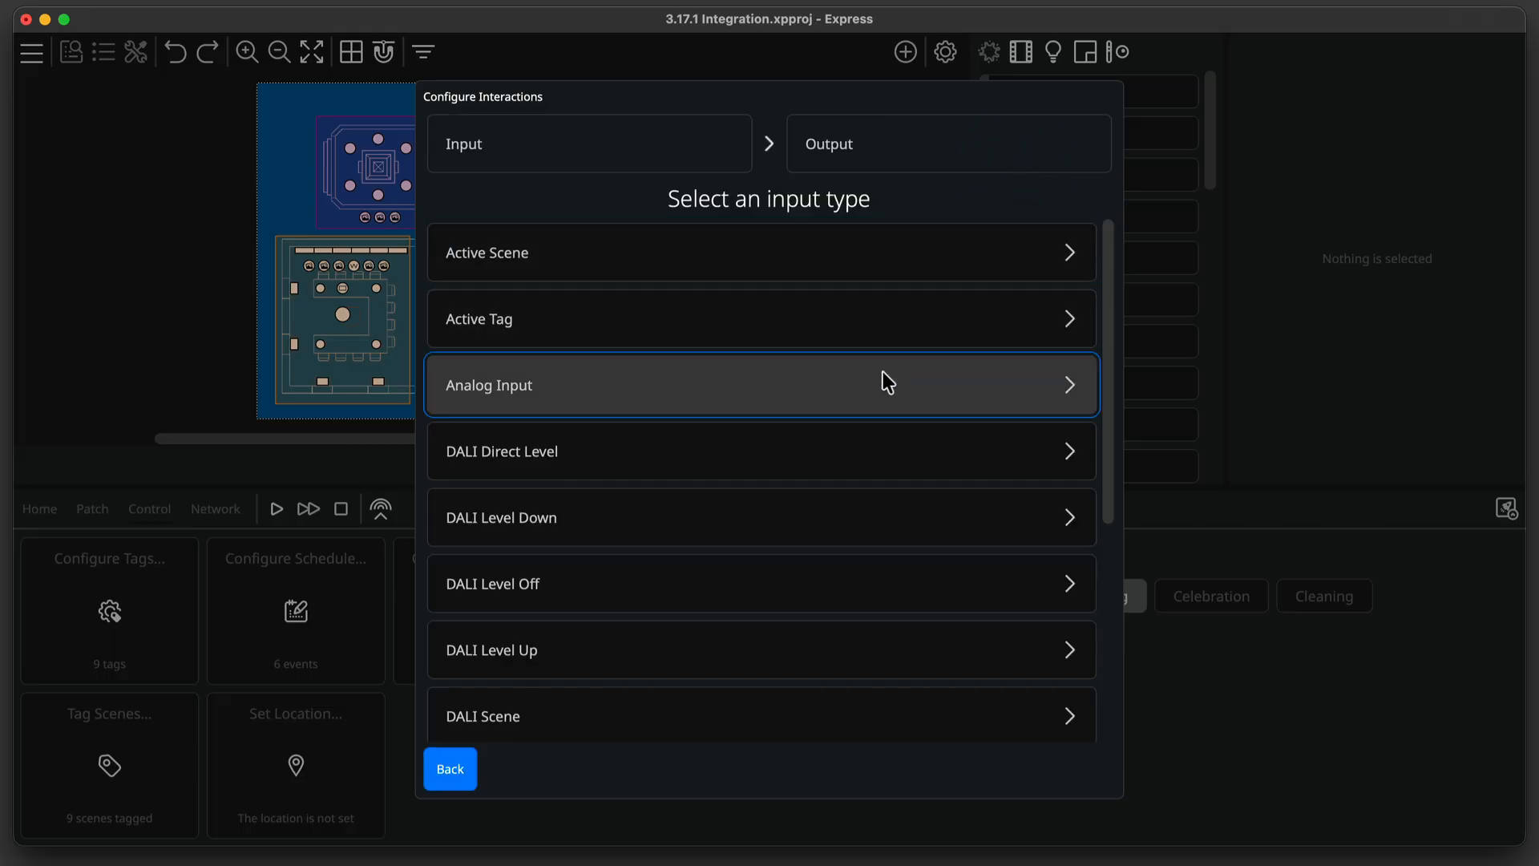
{"action": "left_click", "coordinate": [867, 293]}
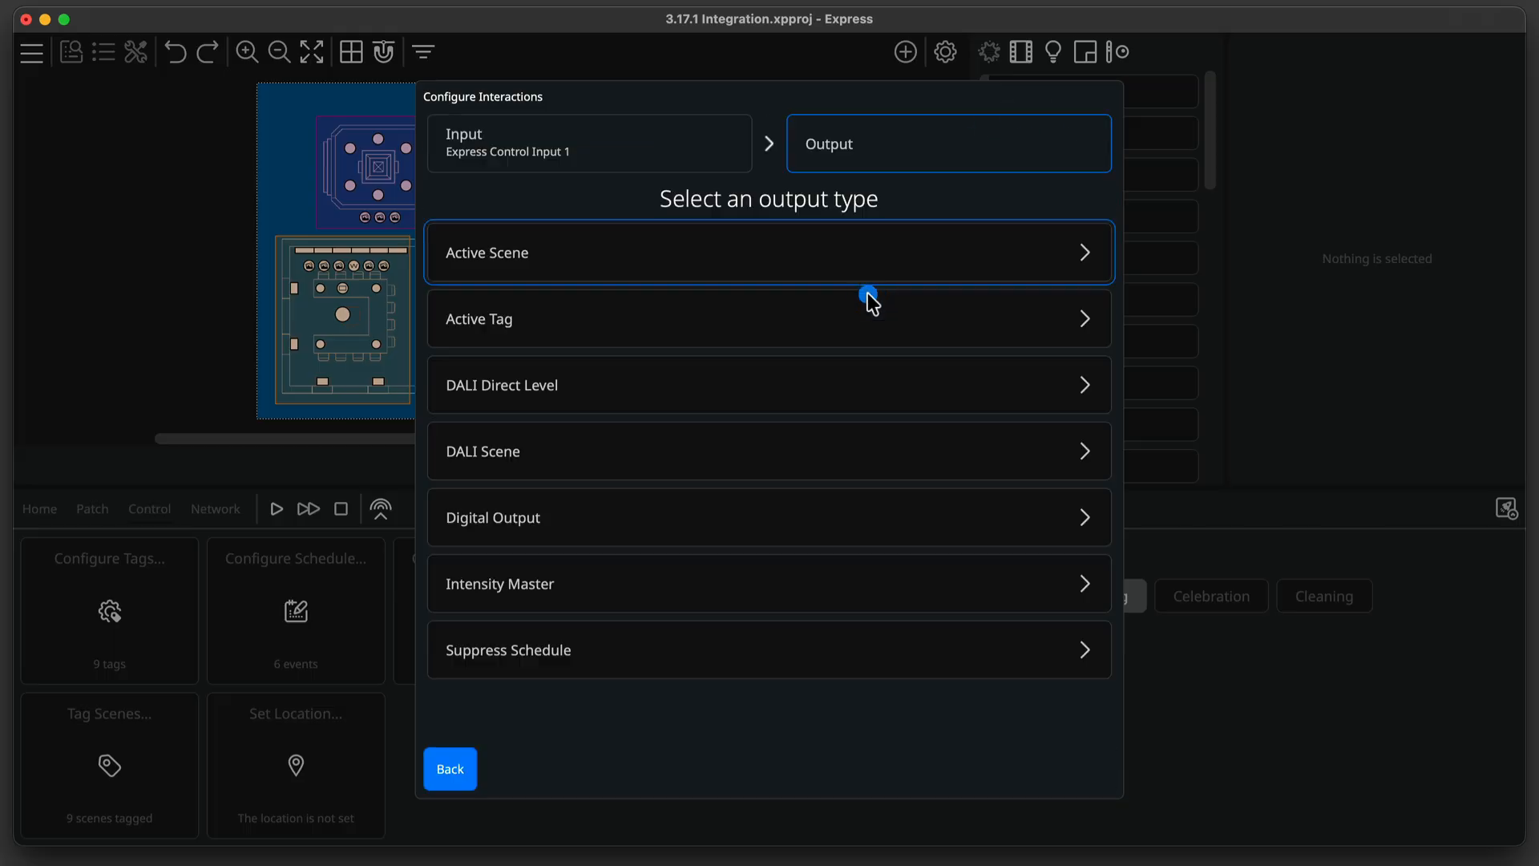
{"action": "left_click", "coordinate": [906, 571]}
{"action": "left_click", "coordinate": [879, 266]}
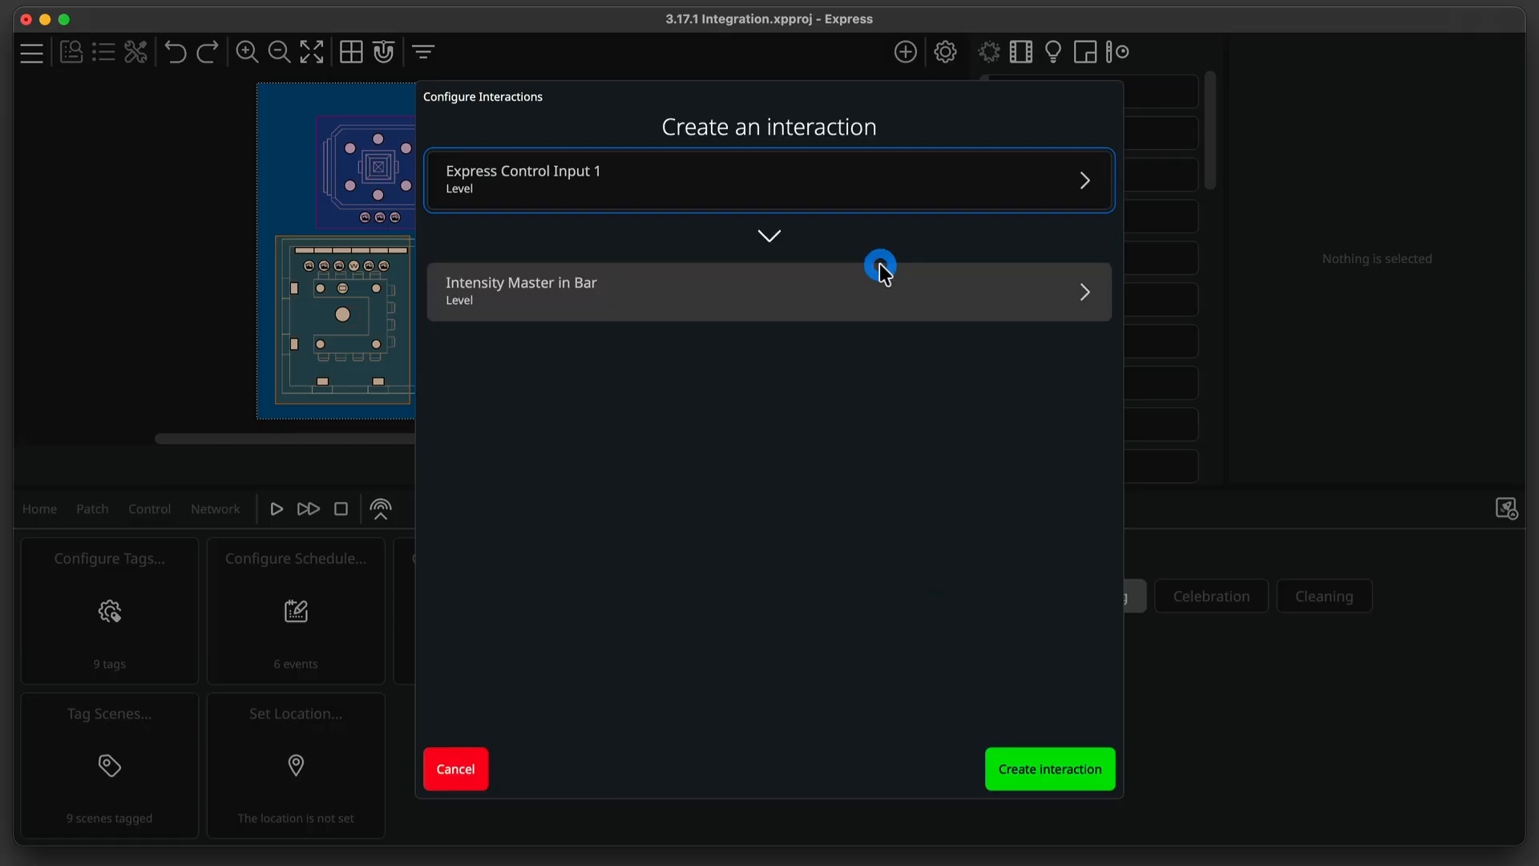
{"action": "left_click", "coordinate": [1029, 765]}
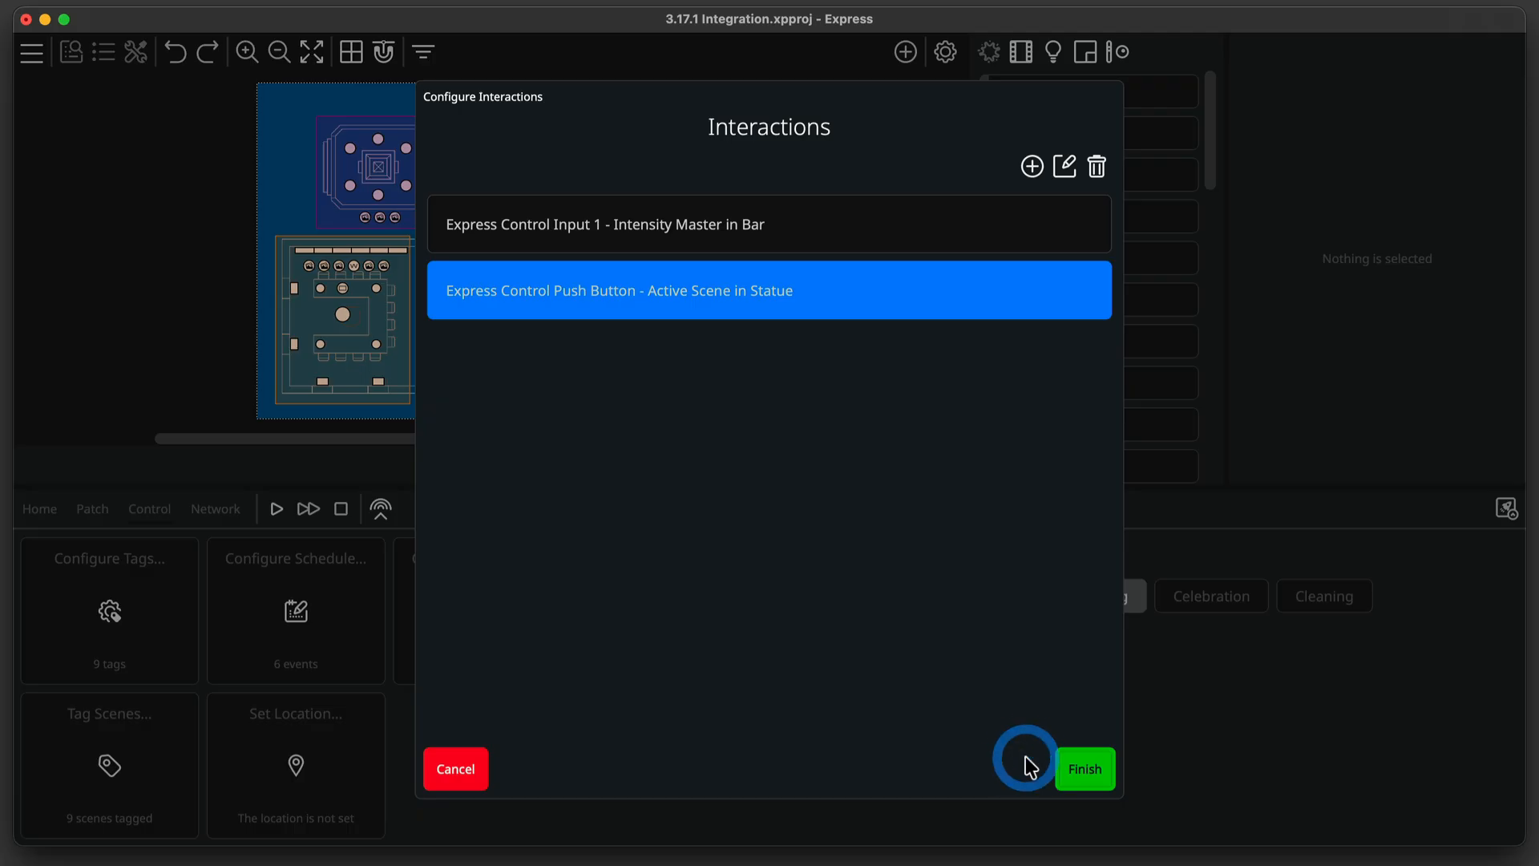
Start a new interaction from Express Control Input 2 to the active tag in Open Close.
{"action": "left_click", "coordinate": [1027, 171]}
{"action": "left_click", "coordinate": [1027, 173]}
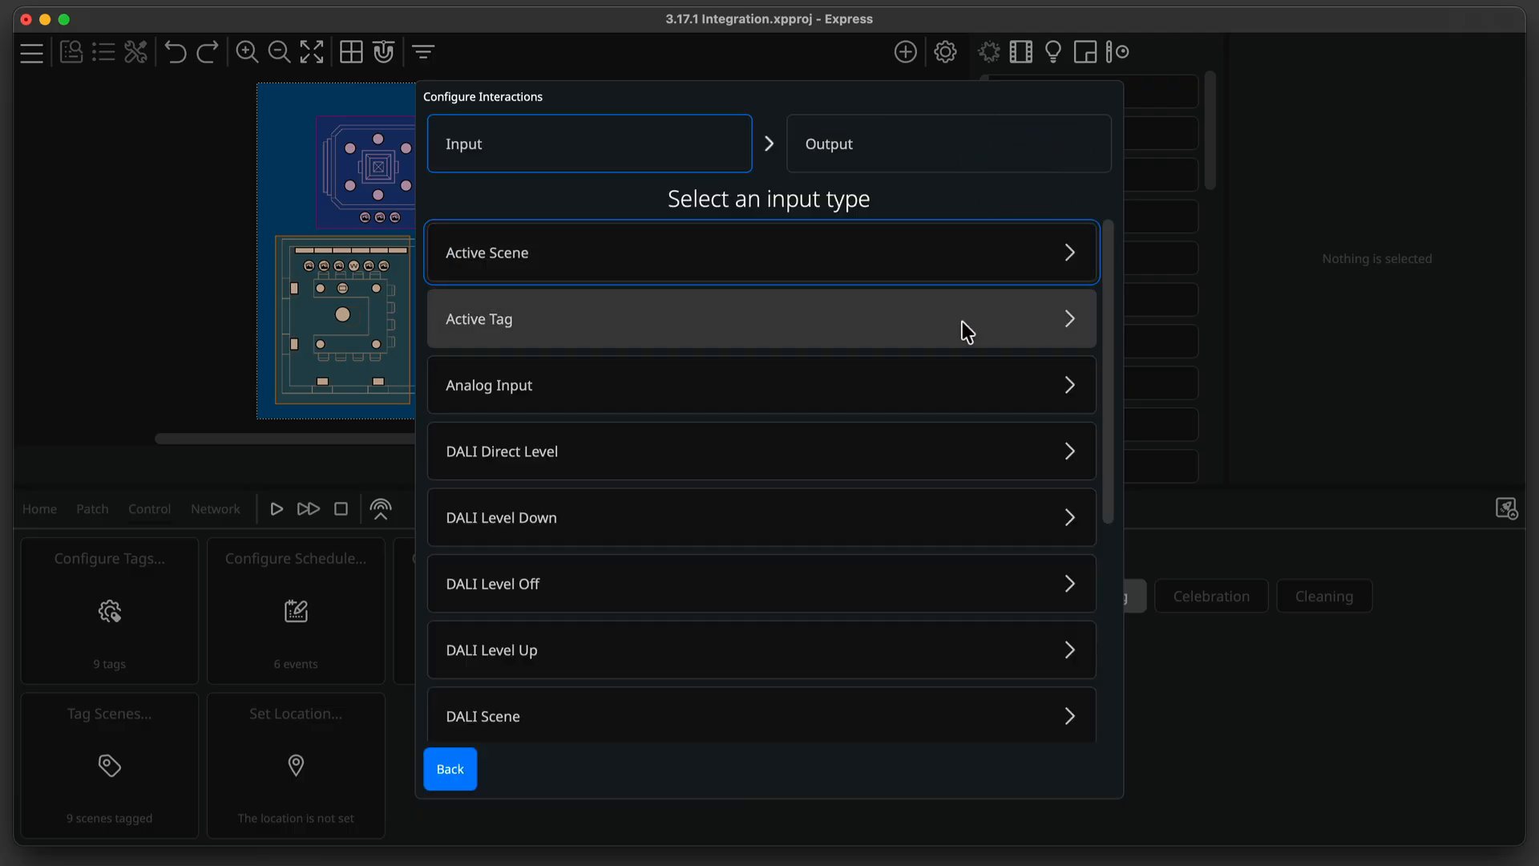
{"action": "scroll", "coordinate": [962, 324], "scroll_direction": "down", "scroll_amount": 3}
{"action": "left_click", "coordinate": [946, 580]}
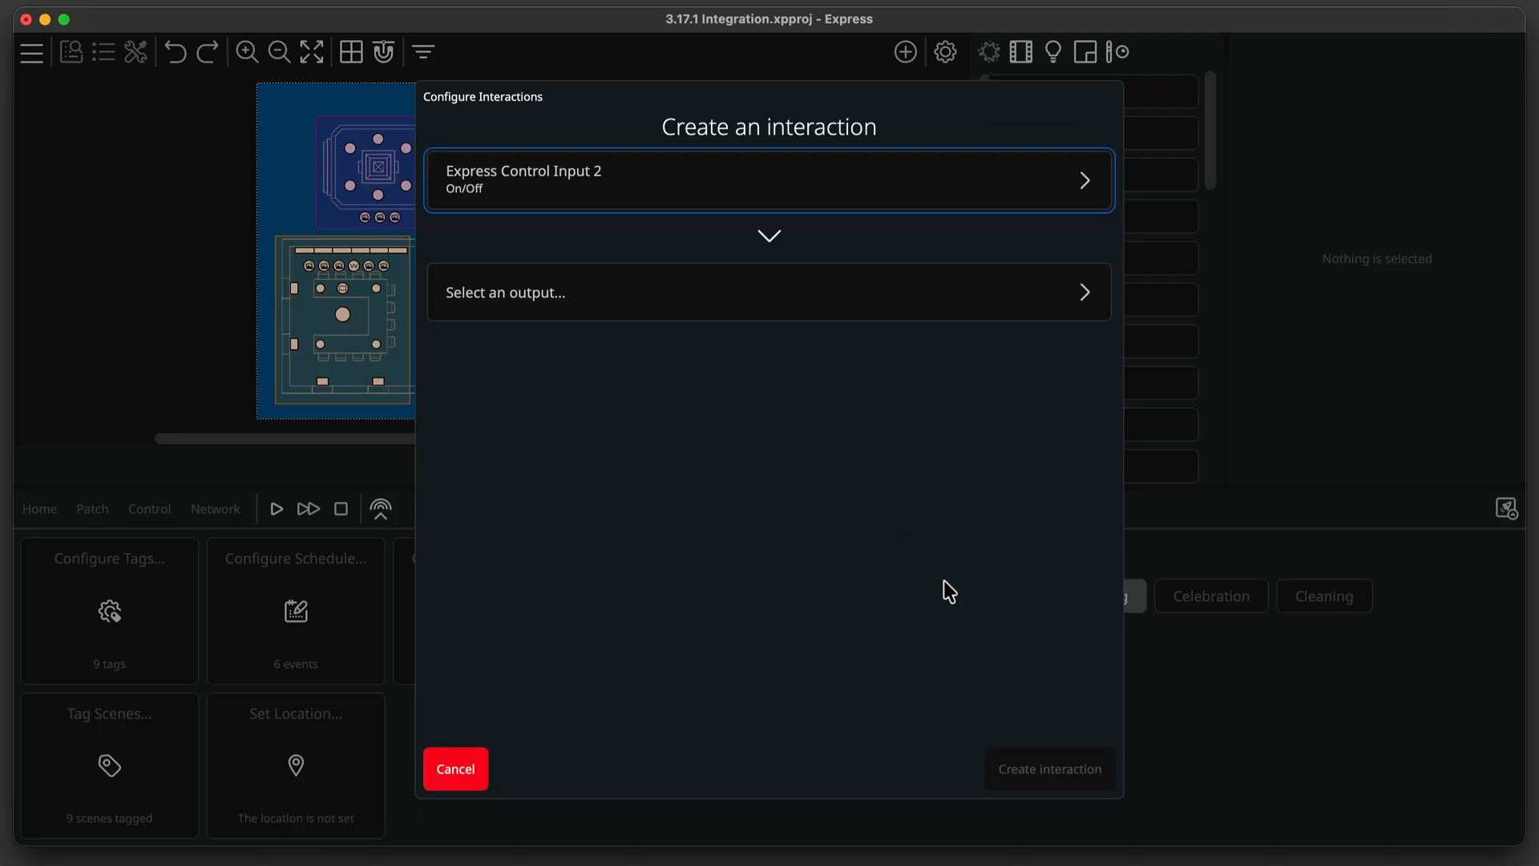
{"action": "left_click", "coordinate": [820, 282]}
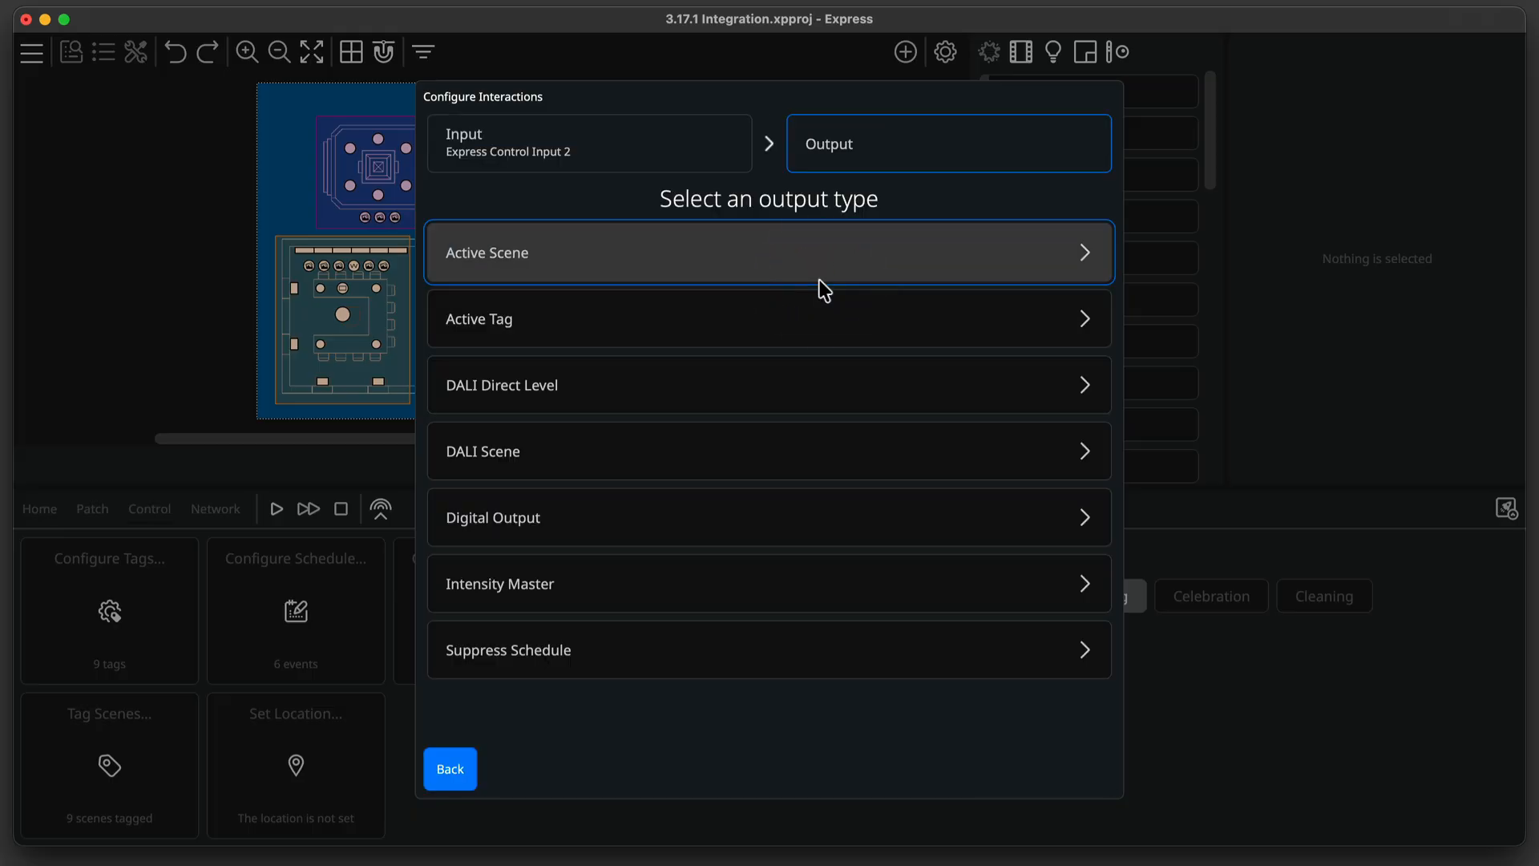
{"action": "left_click", "coordinate": [823, 321]}
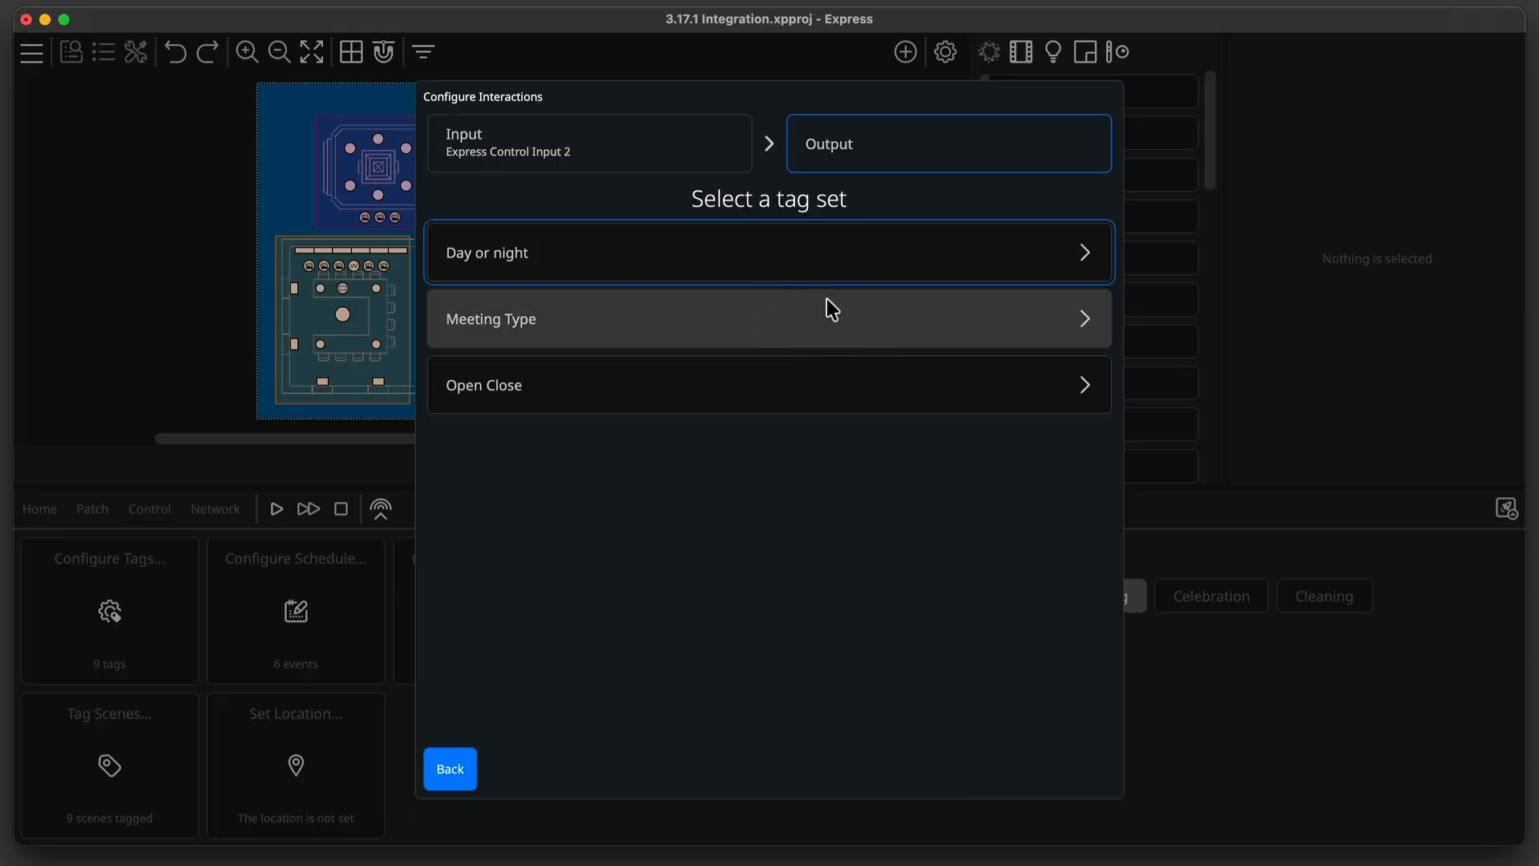
{"action": "left_click", "coordinate": [842, 366]}
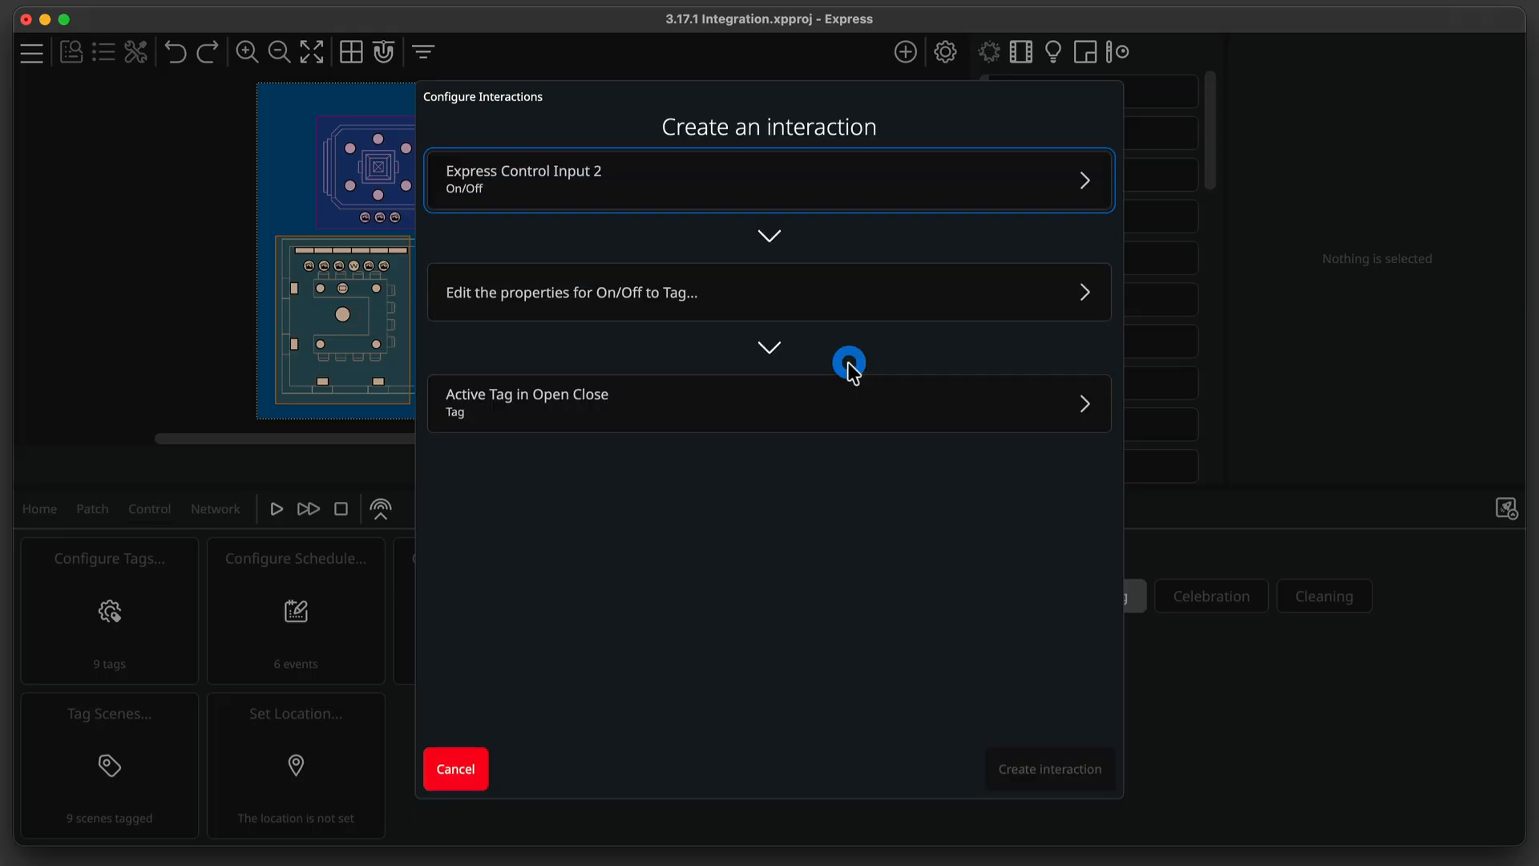
Set Toggle properties activating Close when off and Open when on, then create the interaction.
{"action": "left_click", "coordinate": [859, 303]}
{"action": "left_click", "coordinate": [861, 304]}
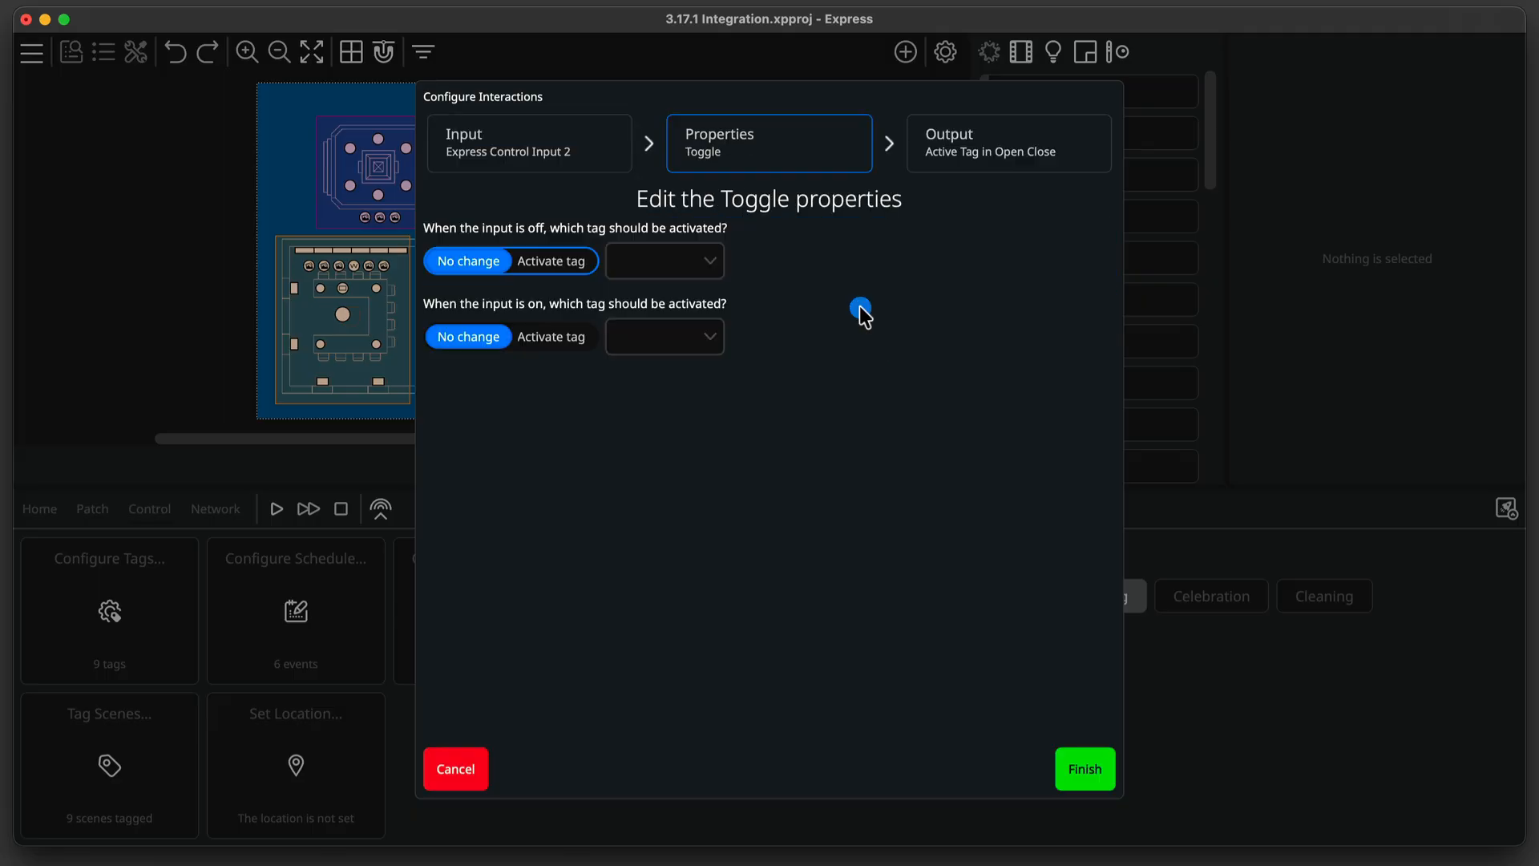
{"action": "left_click", "coordinate": [570, 262]}
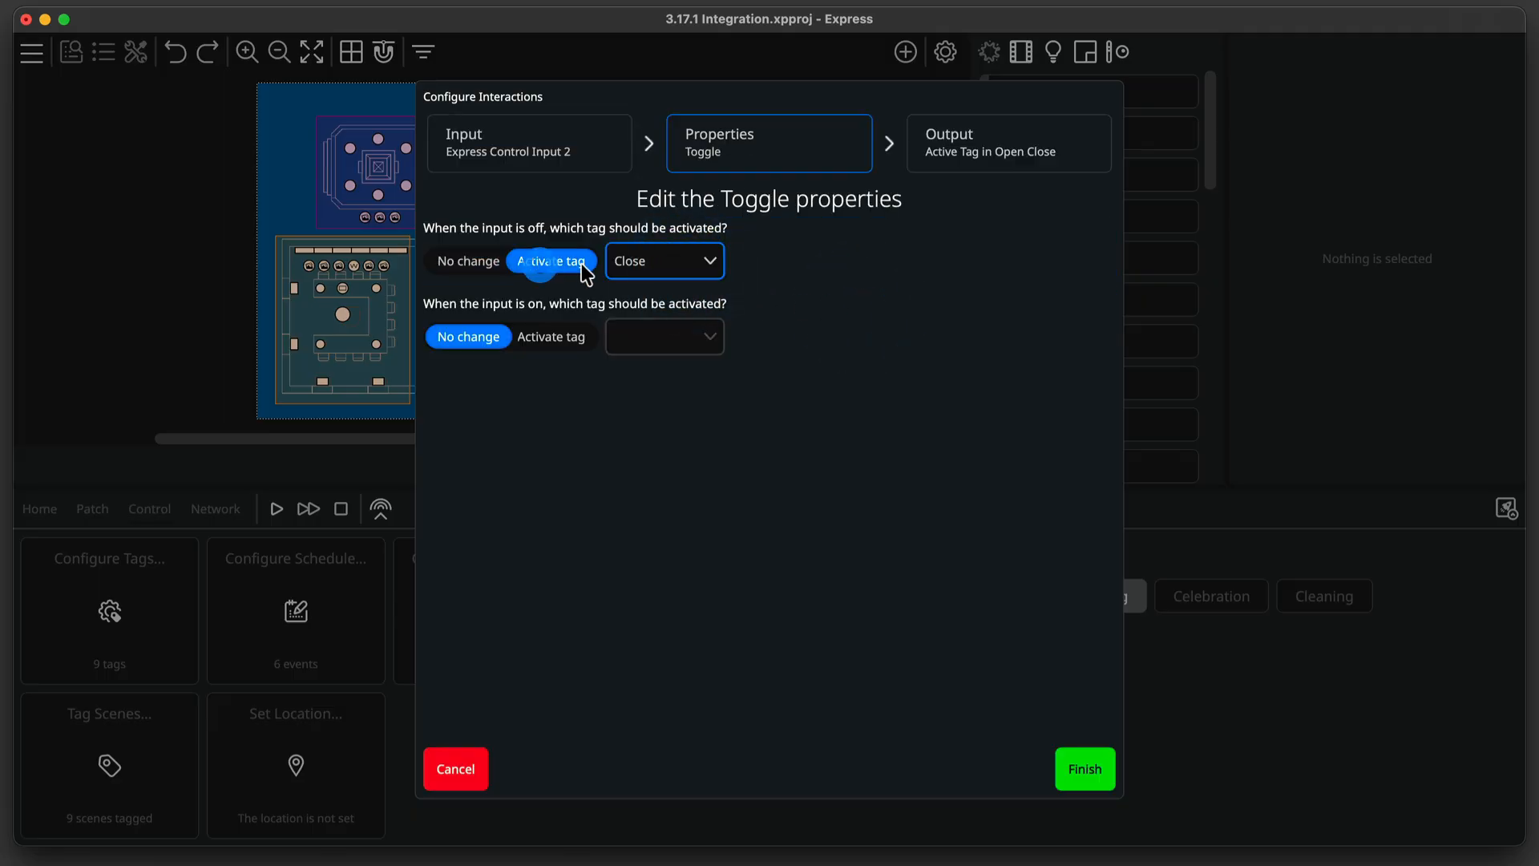
{"action": "left_click", "coordinate": [551, 337]}
{"action": "left_click", "coordinate": [641, 340]}
{"action": "left_click", "coordinate": [652, 376]}
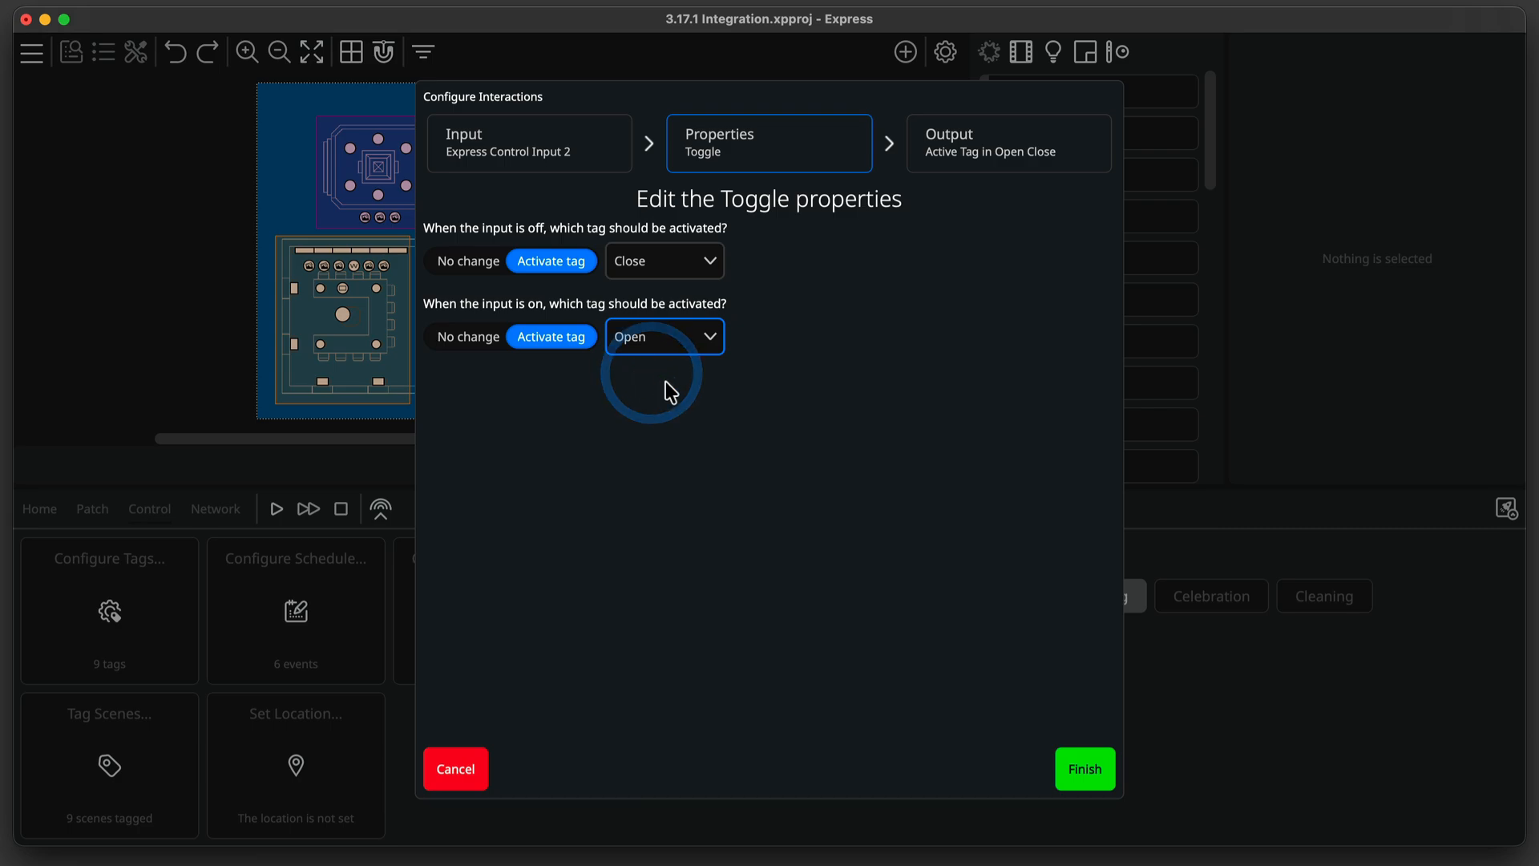
{"action": "left_click", "coordinate": [1078, 768]}
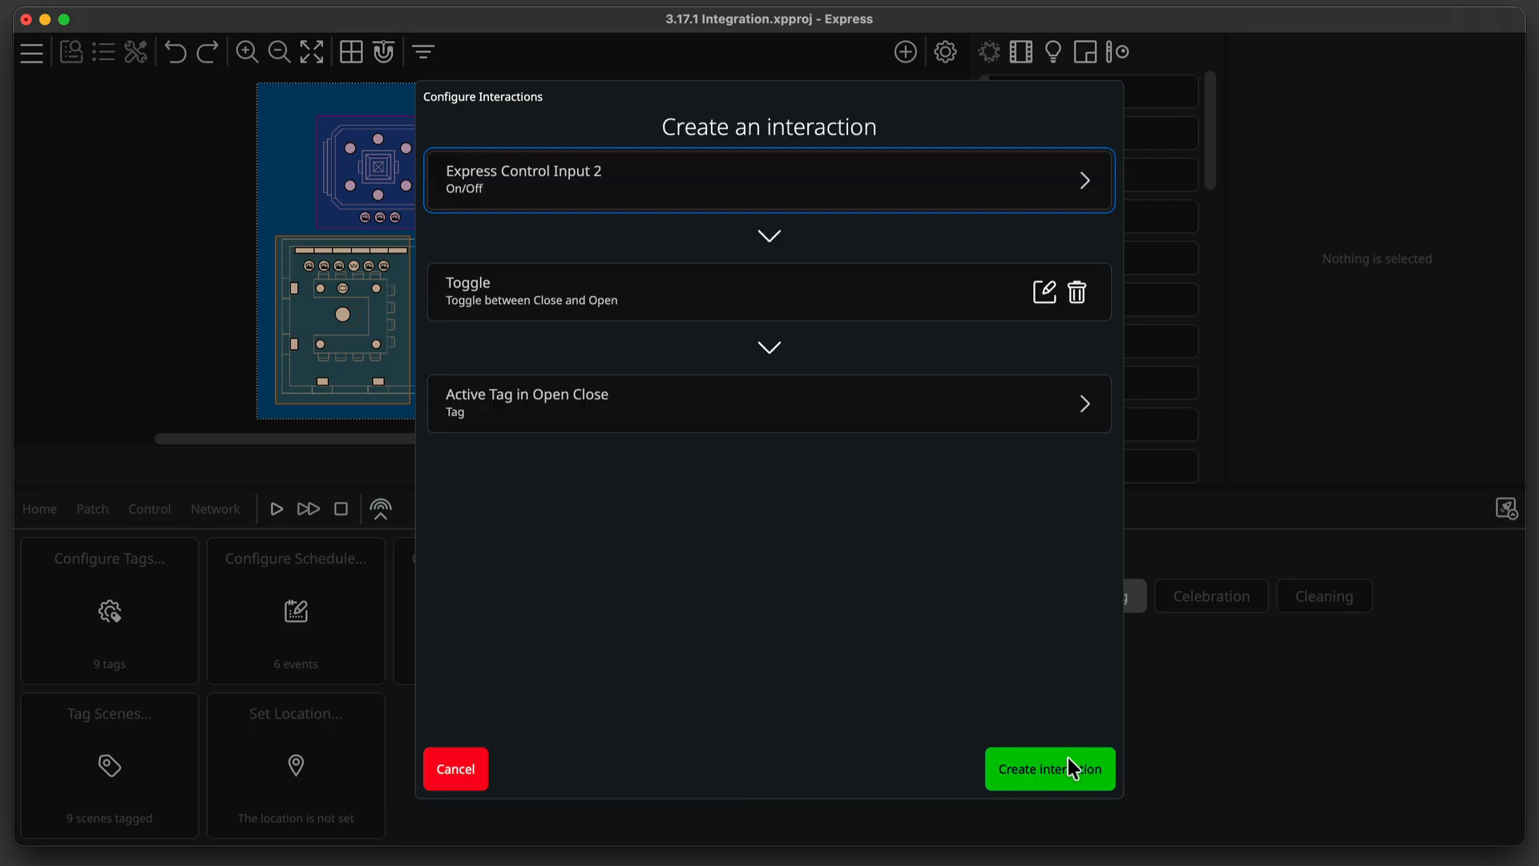
{"action": "left_click", "coordinate": [1079, 768]}
Start a new interaction from the active tag in Day or night to the Intensity Master in Main Room.
{"action": "left_click", "coordinate": [1032, 166]}
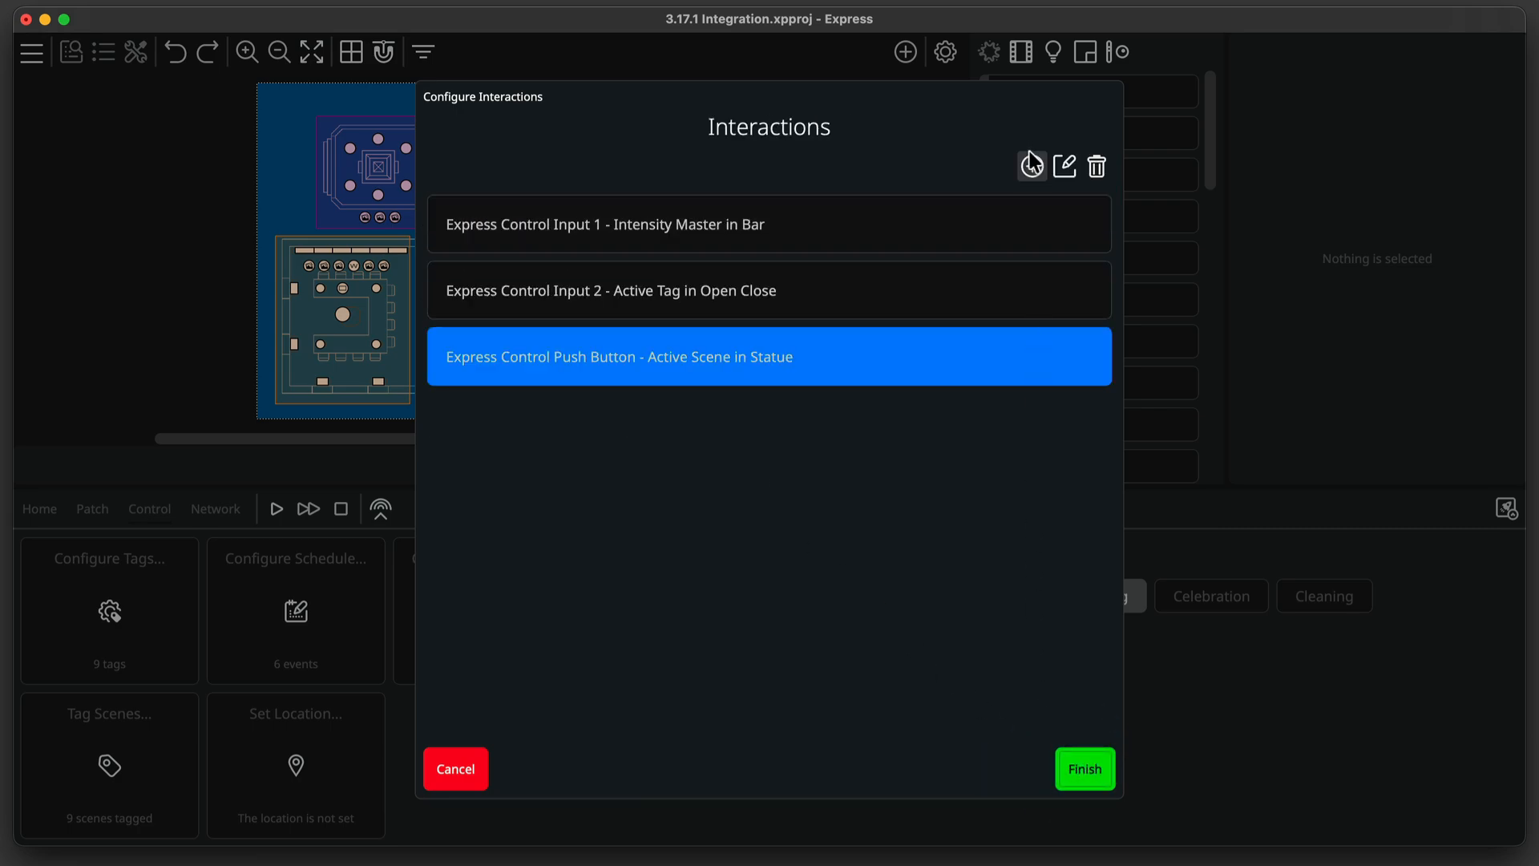
{"action": "left_click", "coordinate": [1024, 175]}
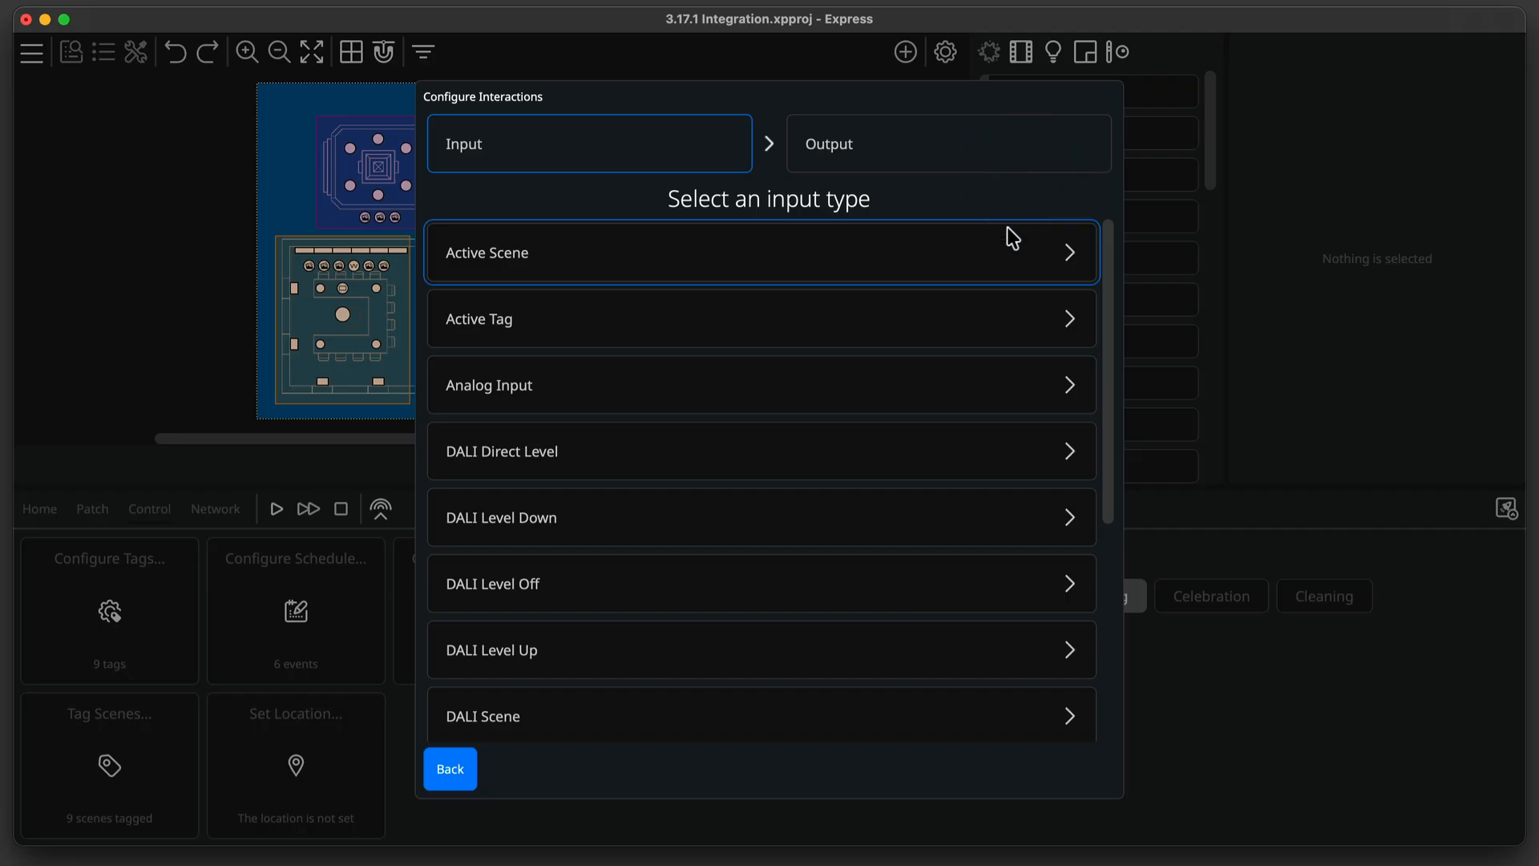
{"action": "left_click", "coordinate": [1002, 319]}
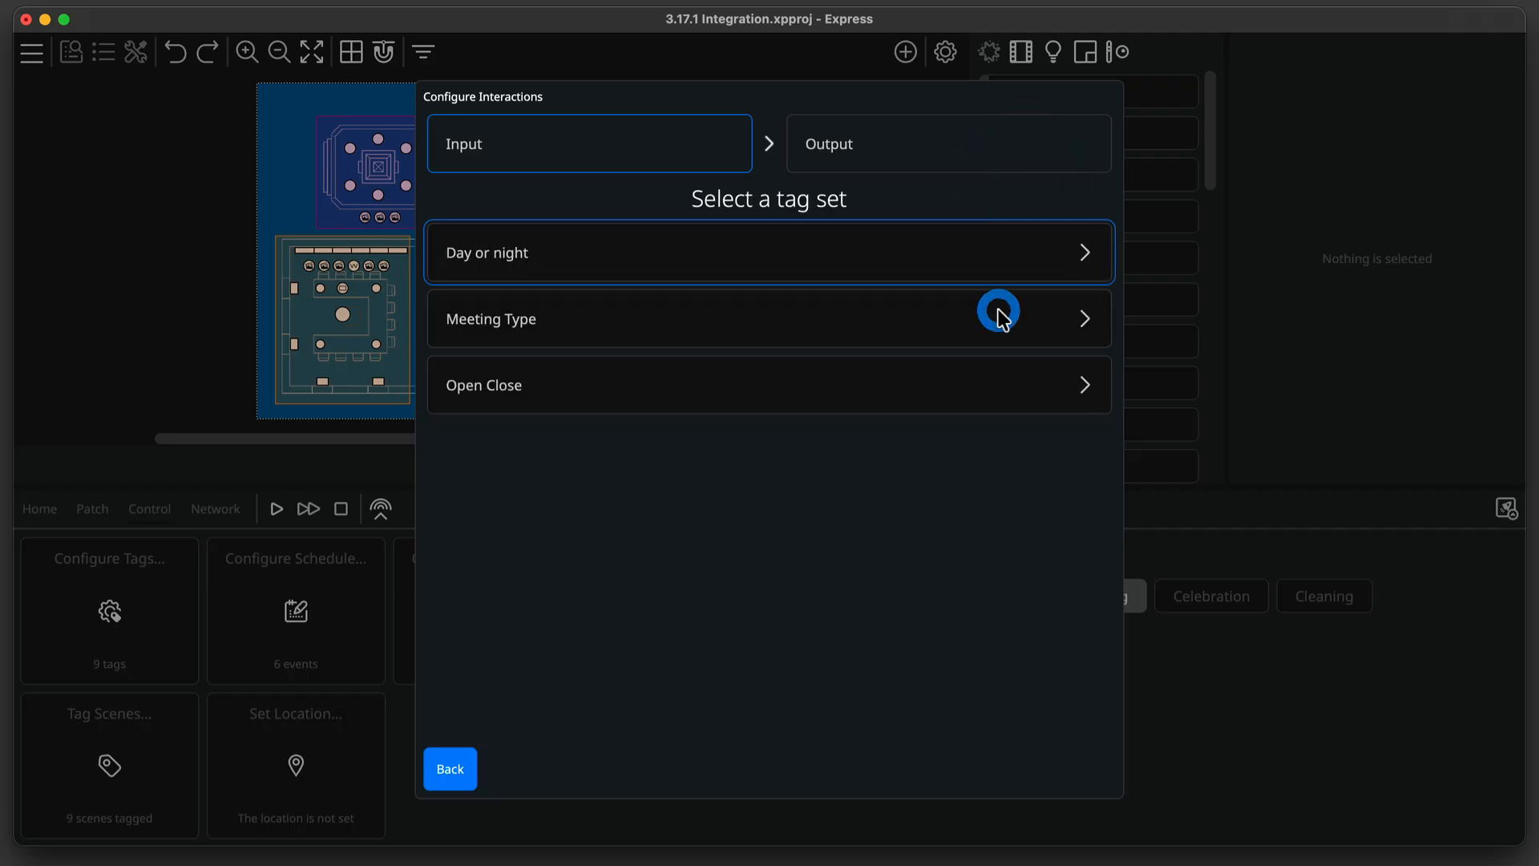
{"action": "left_click", "coordinate": [997, 268]}
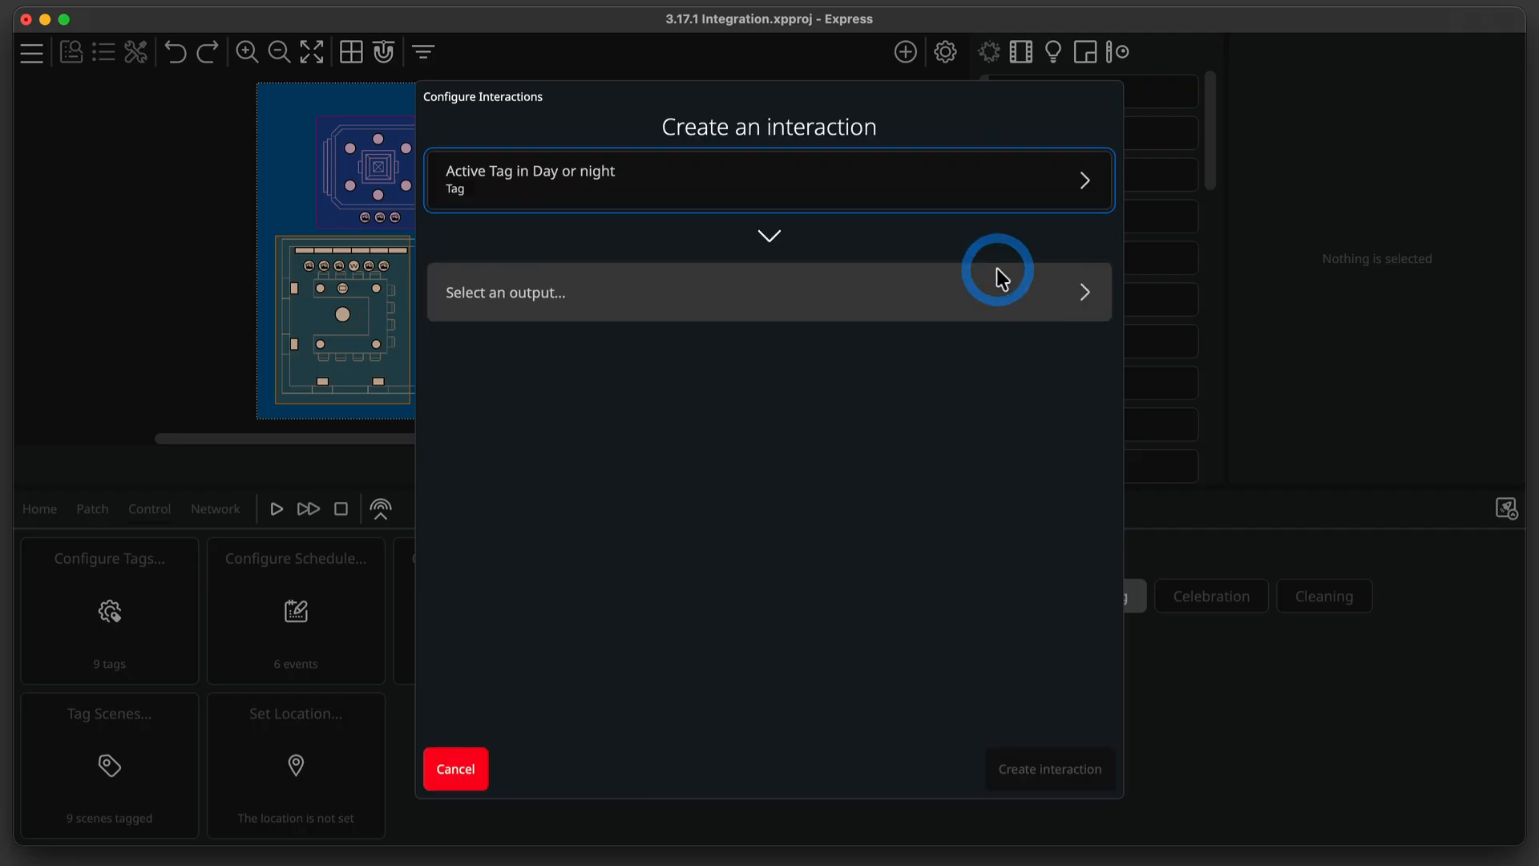
{"action": "left_click", "coordinate": [1001, 299]}
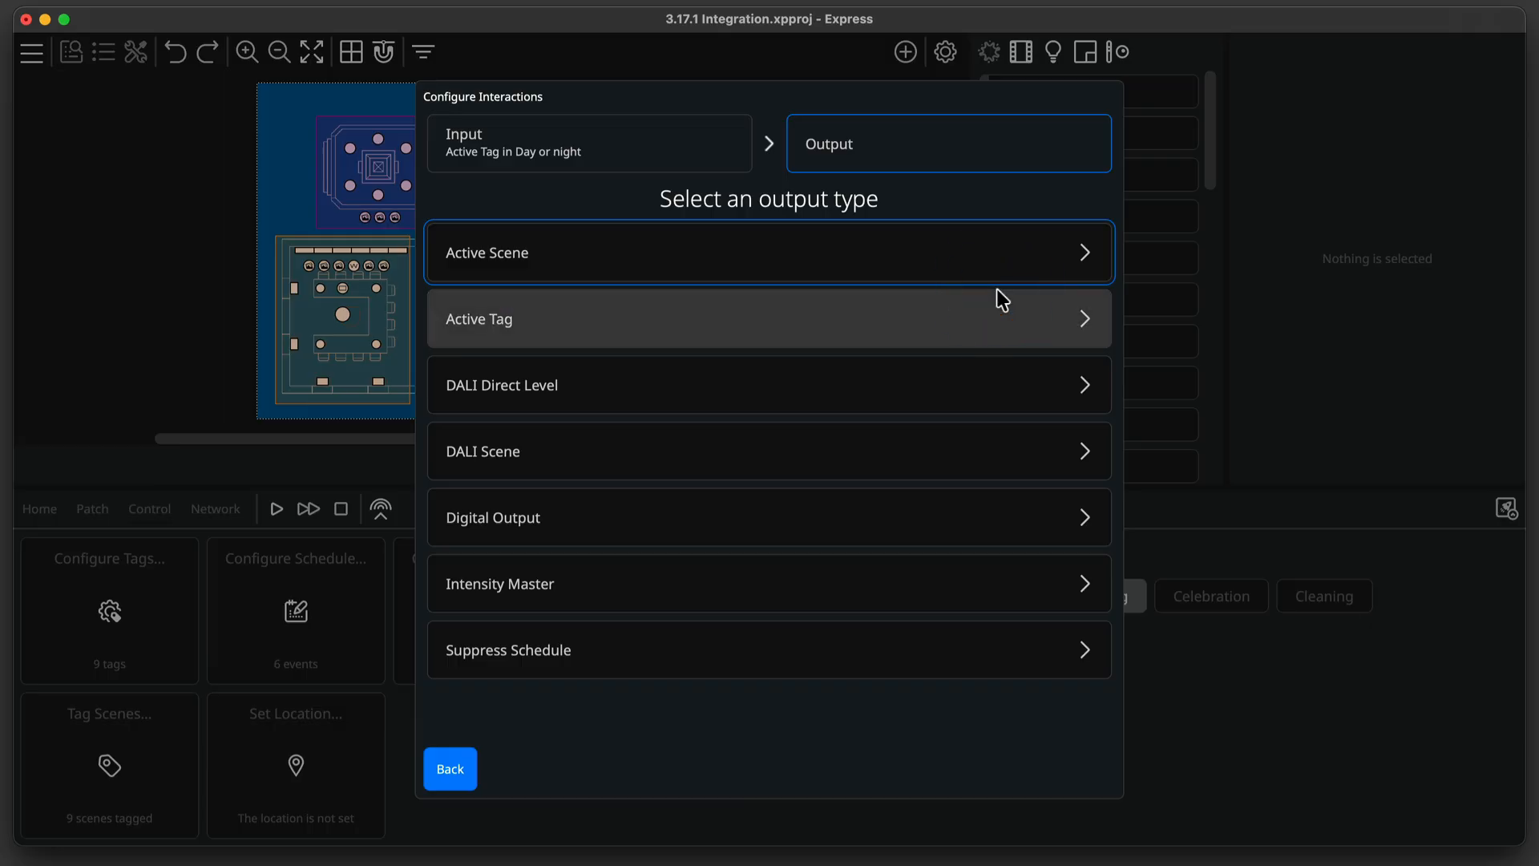
{"action": "left_click", "coordinate": [993, 583]}
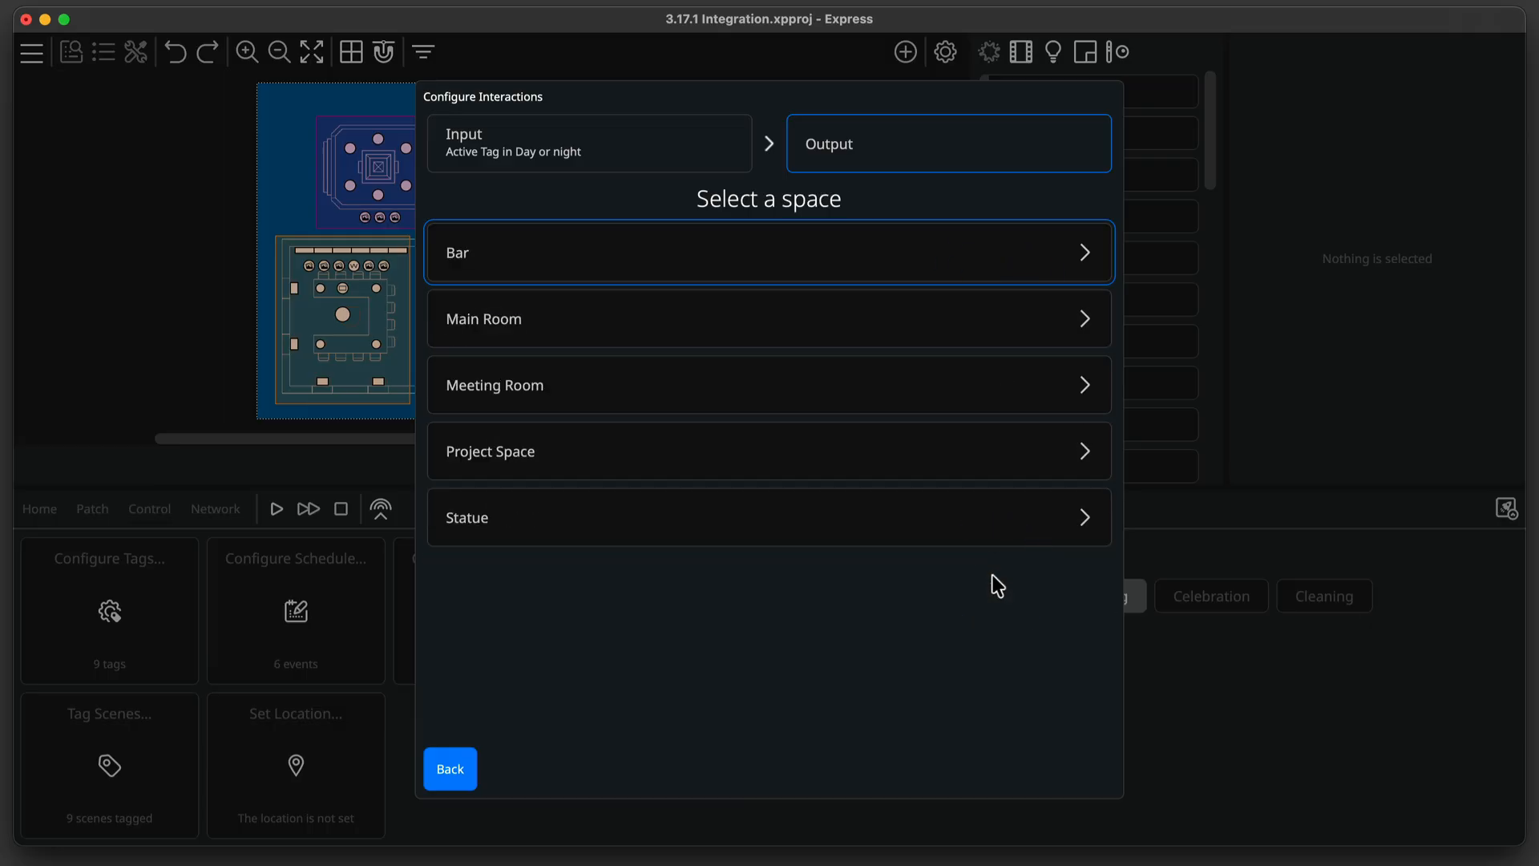
{"action": "left_click", "coordinate": [968, 344]}
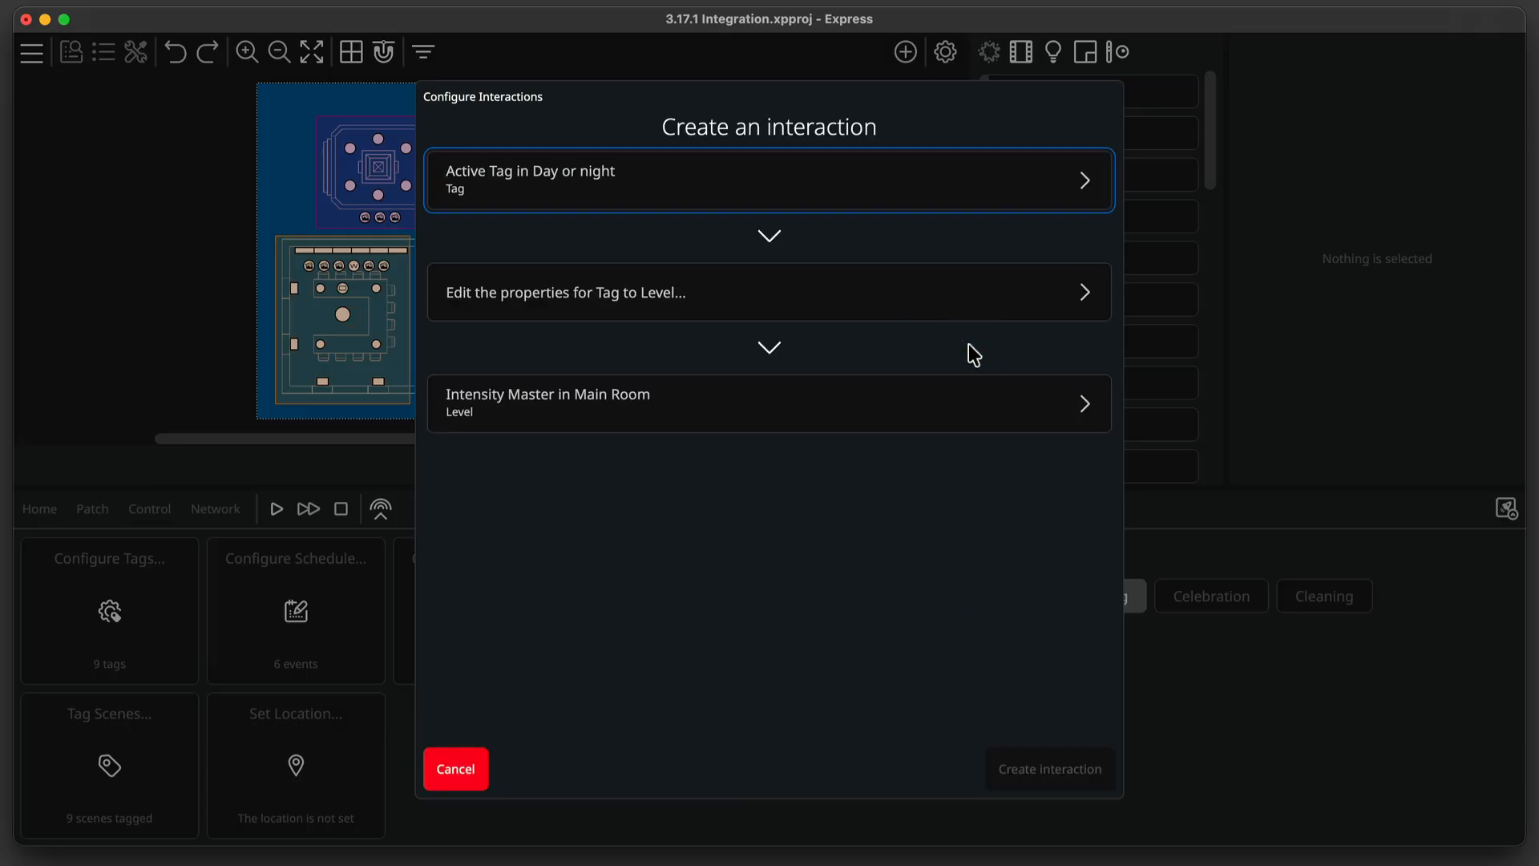
Open the tag-to-level properties and assign Night-time a level of 50%.
{"action": "left_click", "coordinate": [963, 306]}
{"action": "left_click", "coordinate": [956, 267]}
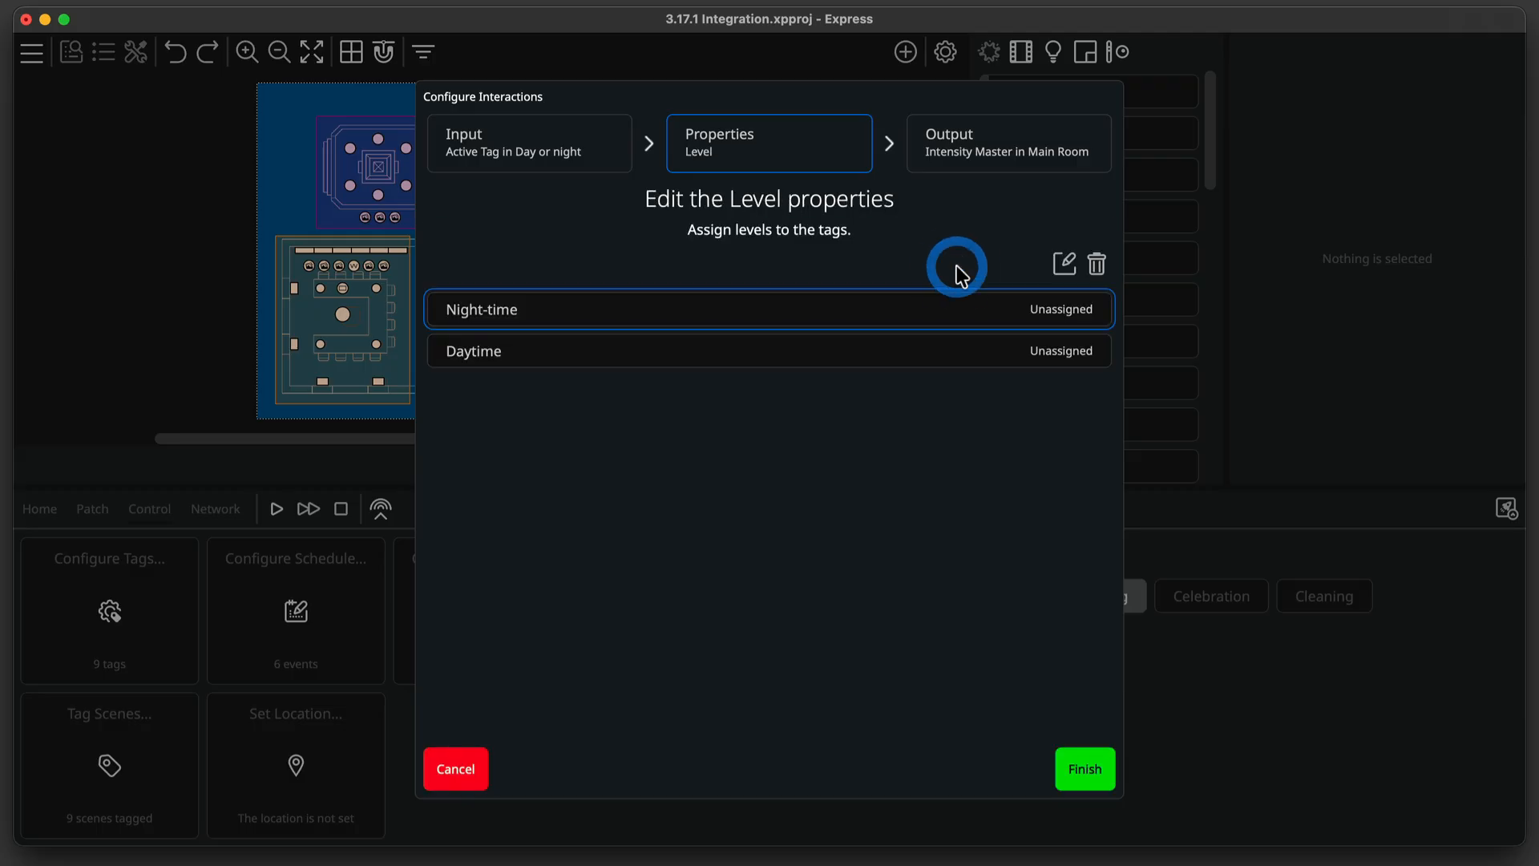
{"action": "left_click", "coordinate": [963, 299]}
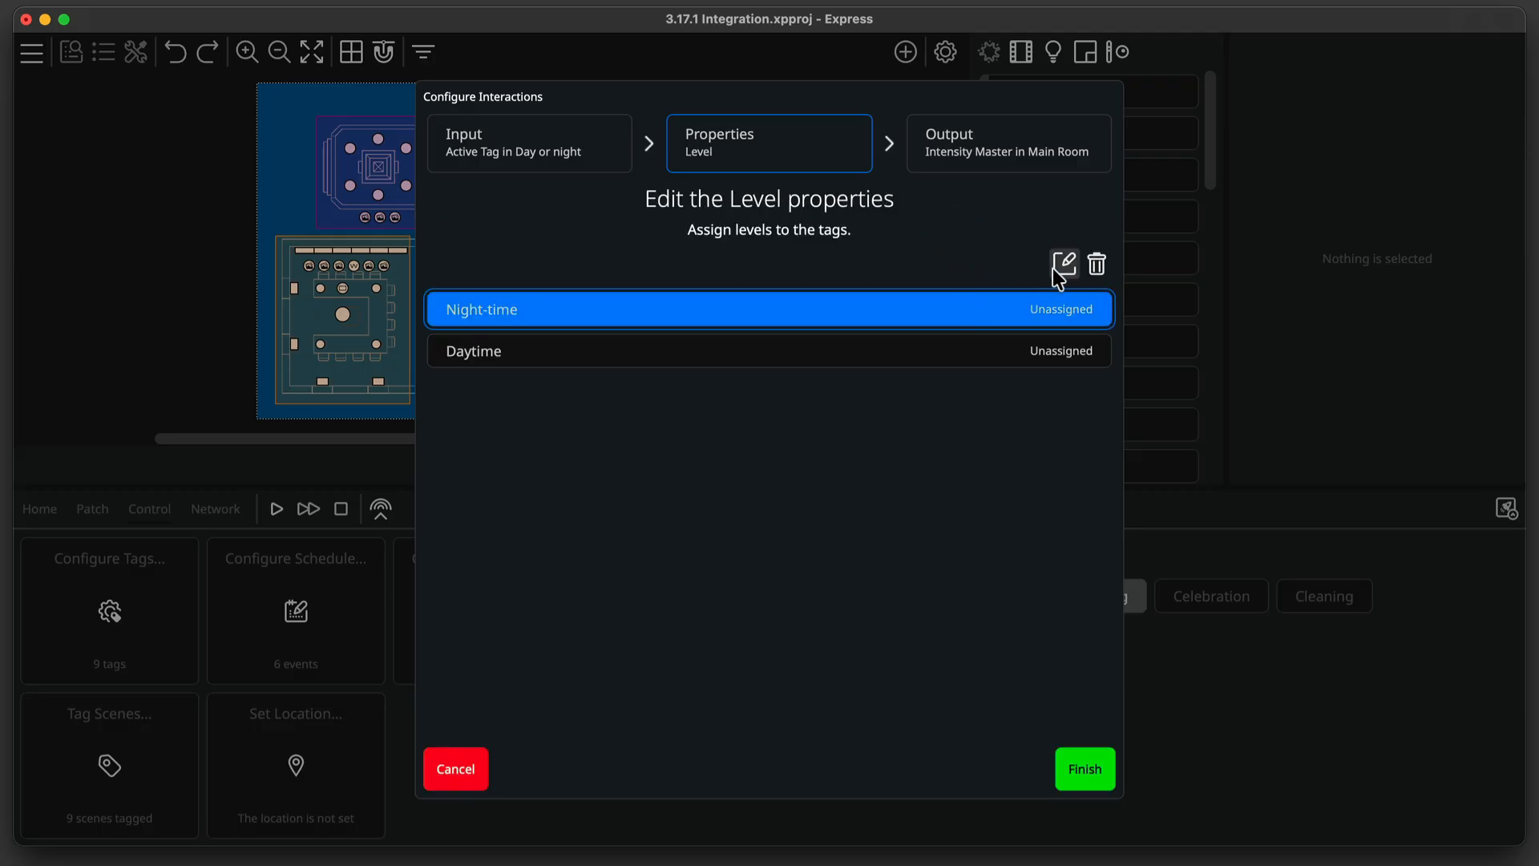
{"action": "left_click", "coordinate": [1058, 270]}
{"action": "type", "text": "50"}
{"action": "left_click", "coordinate": [813, 495]}
Assign Daytime a level of 100%, finish the properties and create the interaction.
{"action": "left_click", "coordinate": [944, 353]}
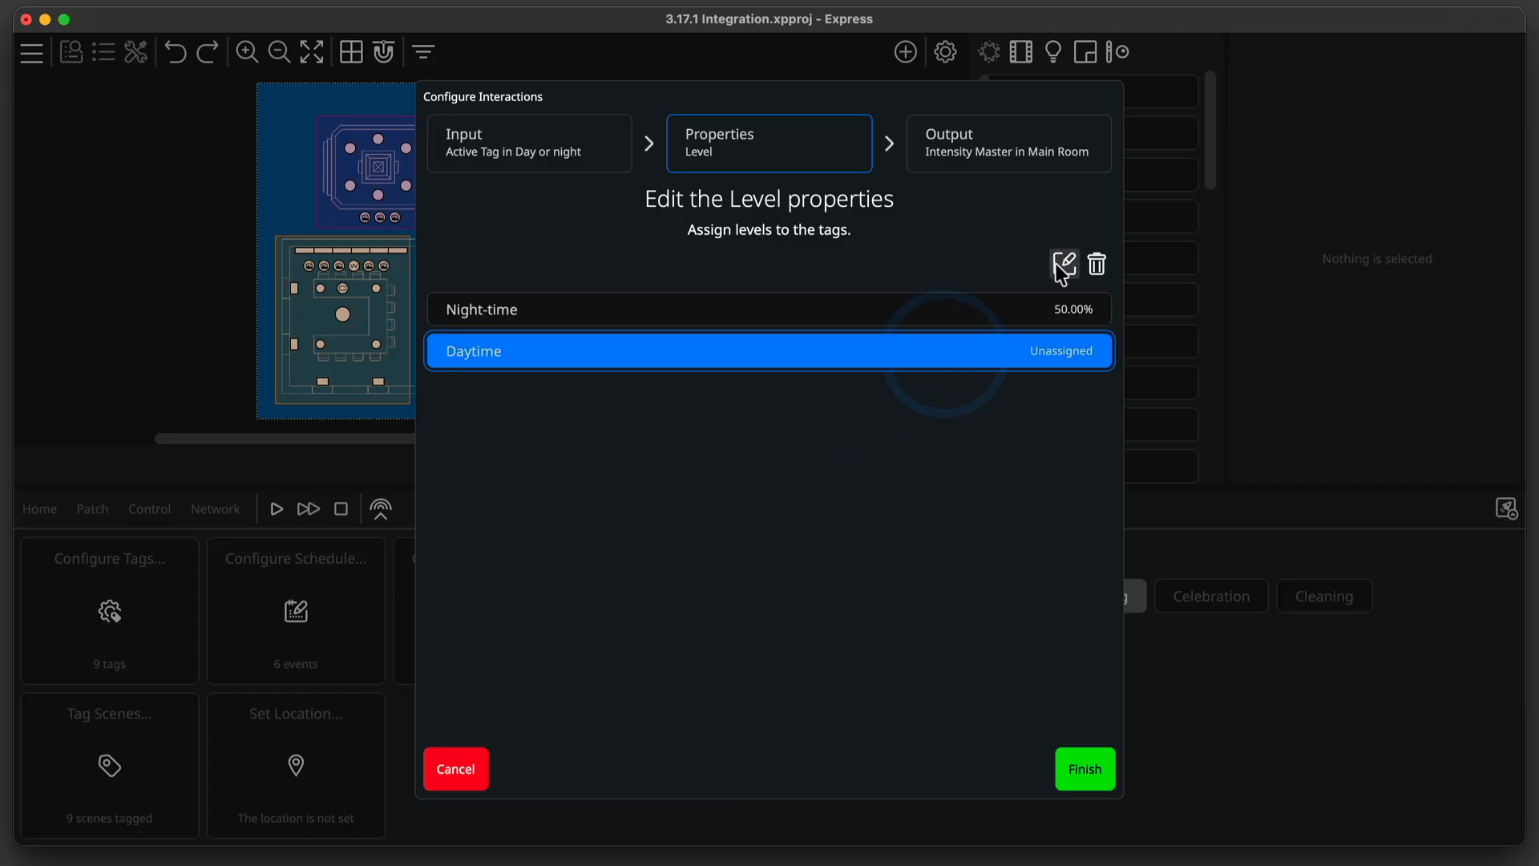
{"action": "left_click", "coordinate": [1058, 270]}
{"action": "type", "text": "100"}
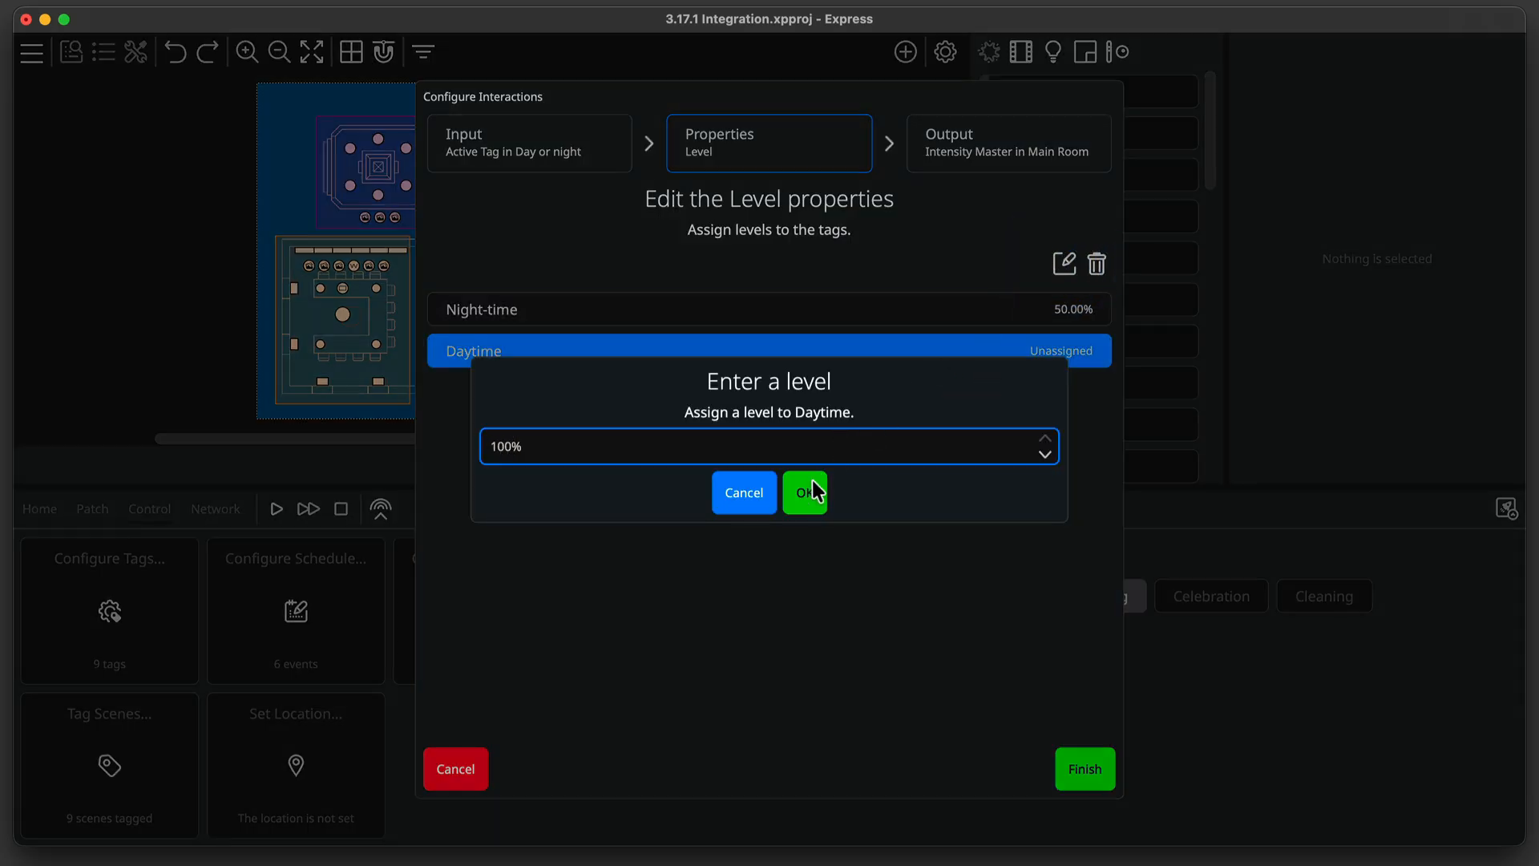
{"action": "left_click", "coordinate": [812, 481]}
{"action": "left_click", "coordinate": [1085, 759]}
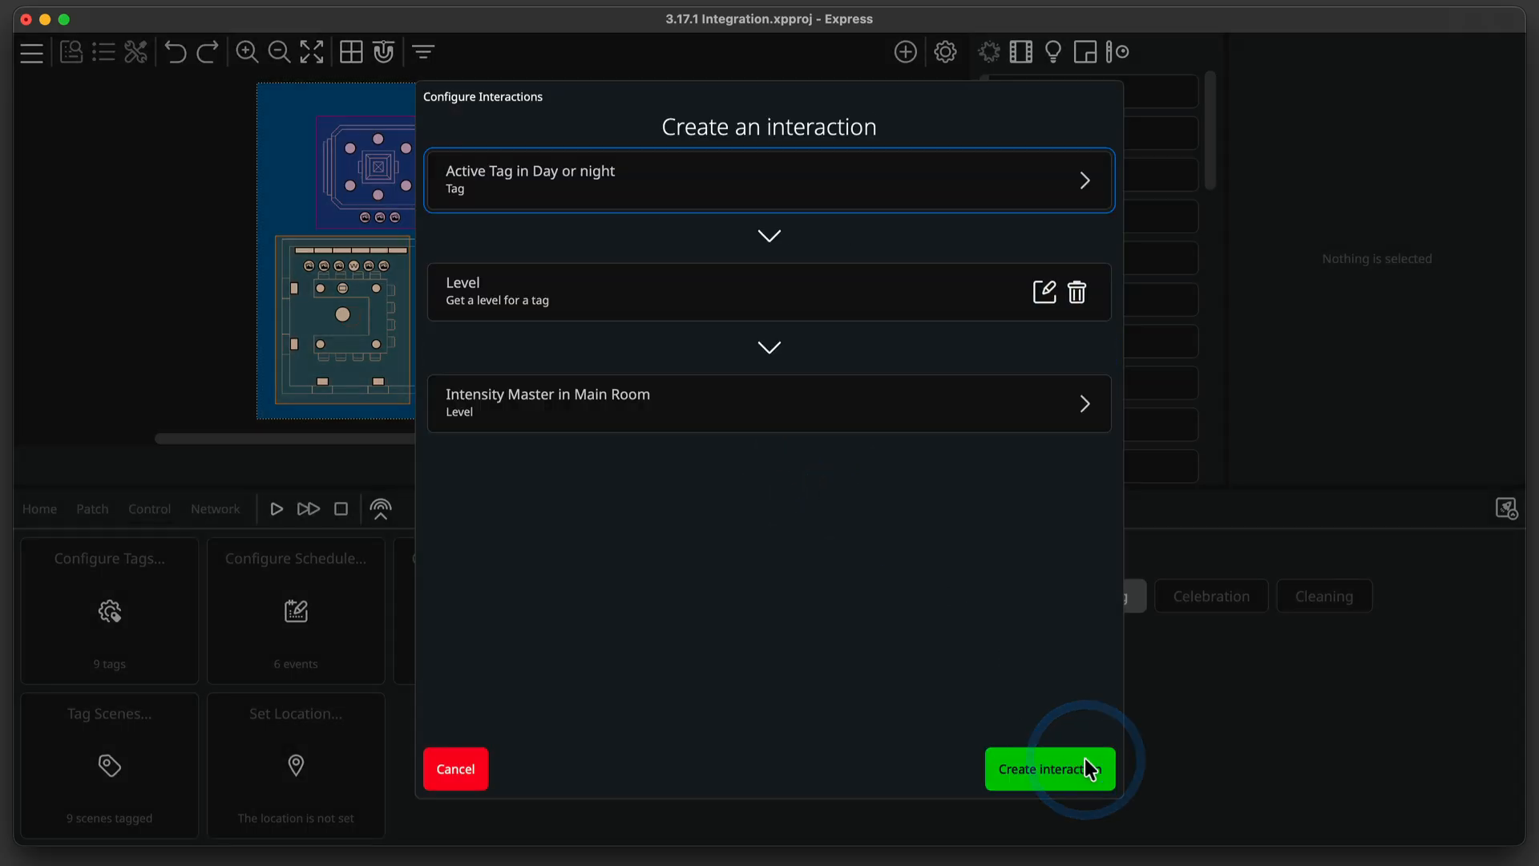
{"action": "left_click", "coordinate": [1084, 758]}
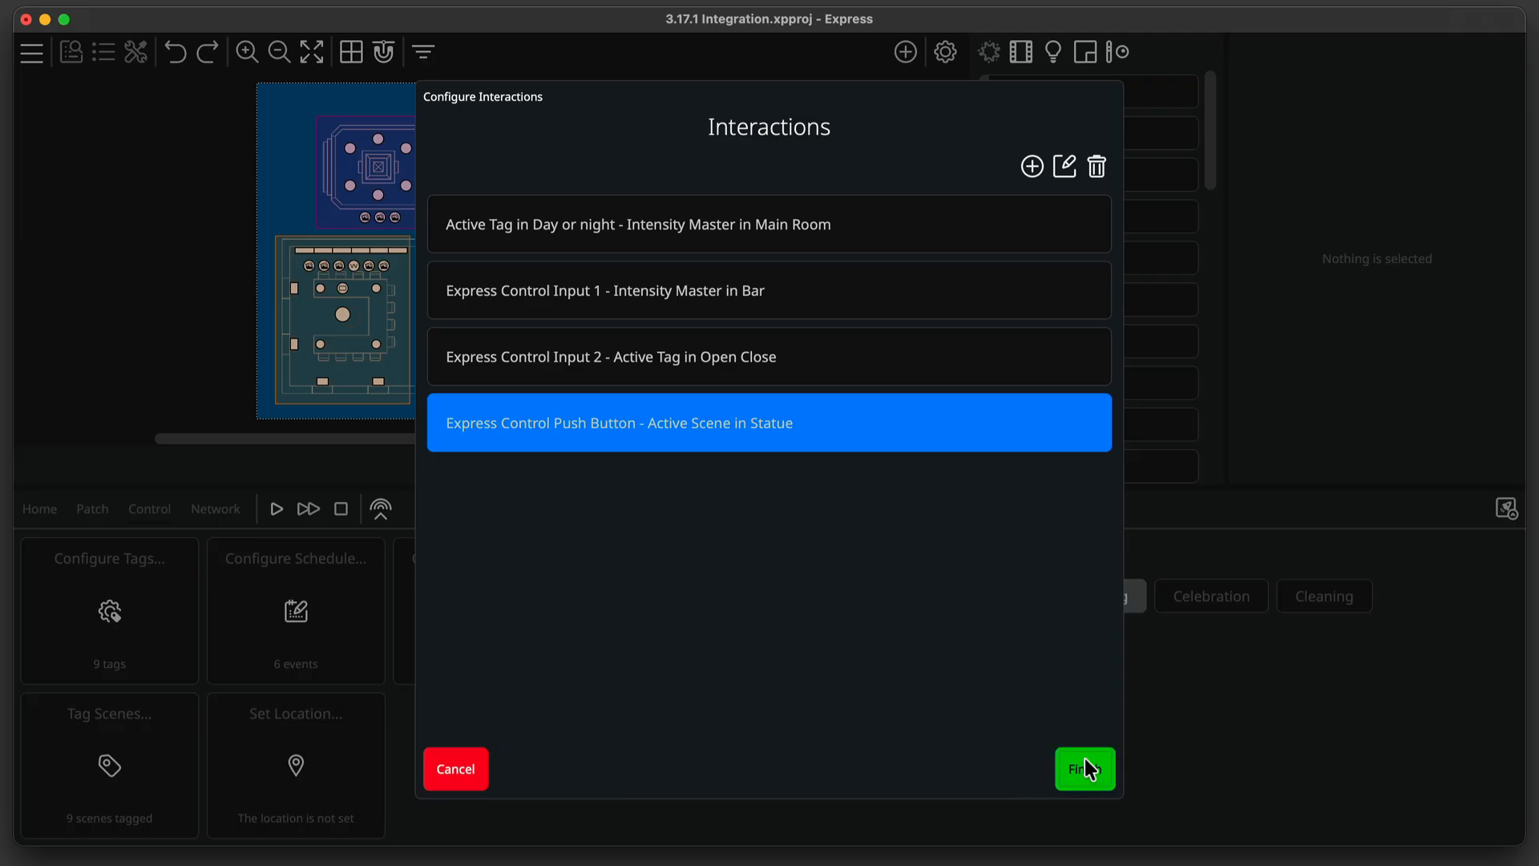
Try to create an interaction from the Intensity Master in Main Room to the active tag in Meeting Type.
{"action": "left_click", "coordinate": [1041, 163]}
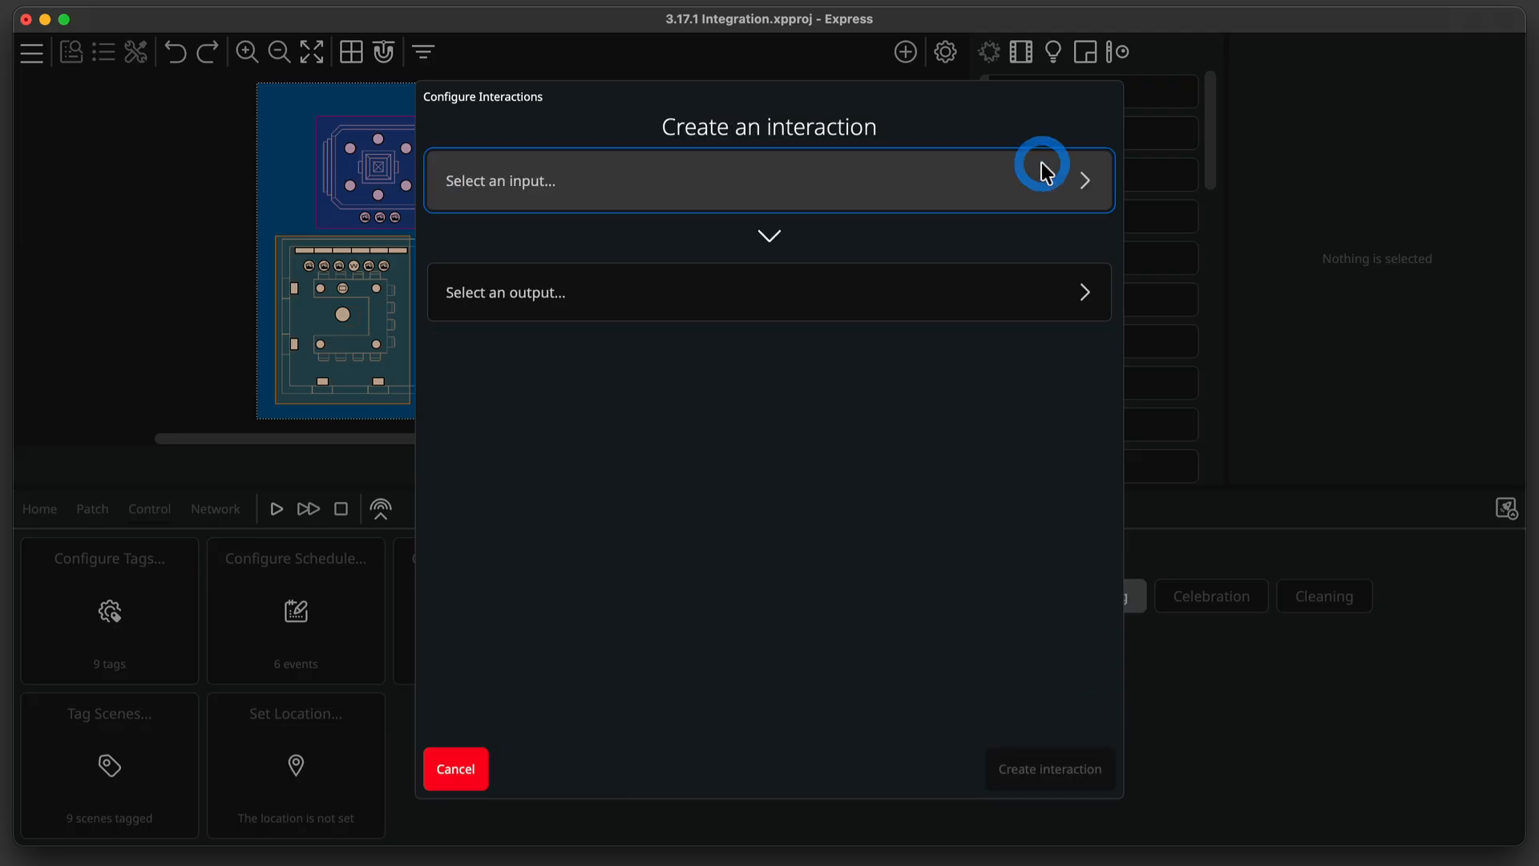
{"action": "left_click", "coordinate": [1008, 164]}
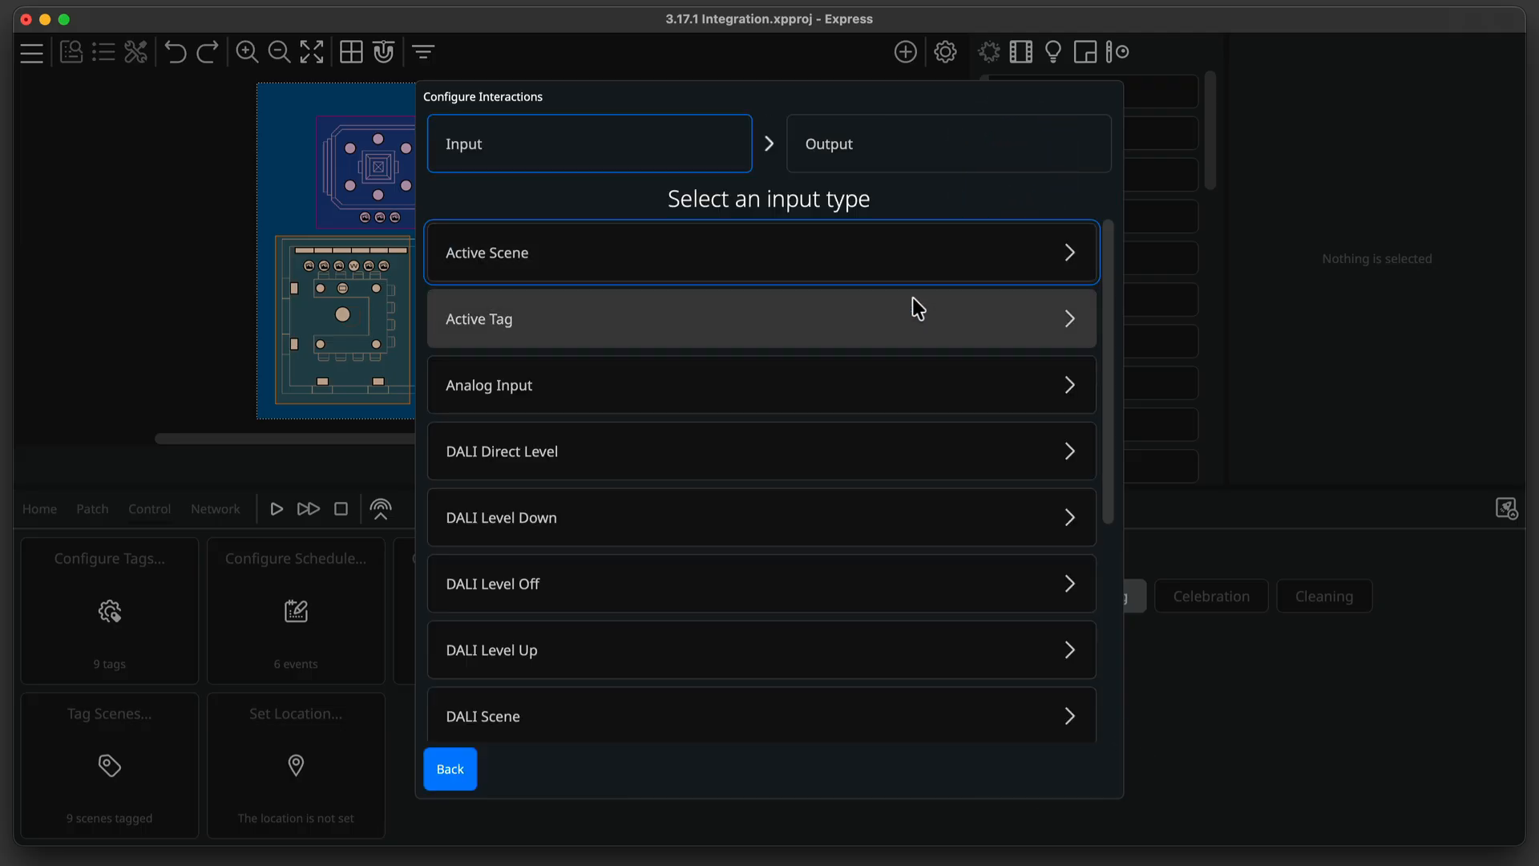
{"action": "scroll", "coordinate": [915, 308], "scroll_direction": "down", "scroll_amount": 5}
{"action": "left_click", "coordinate": [854, 498]}
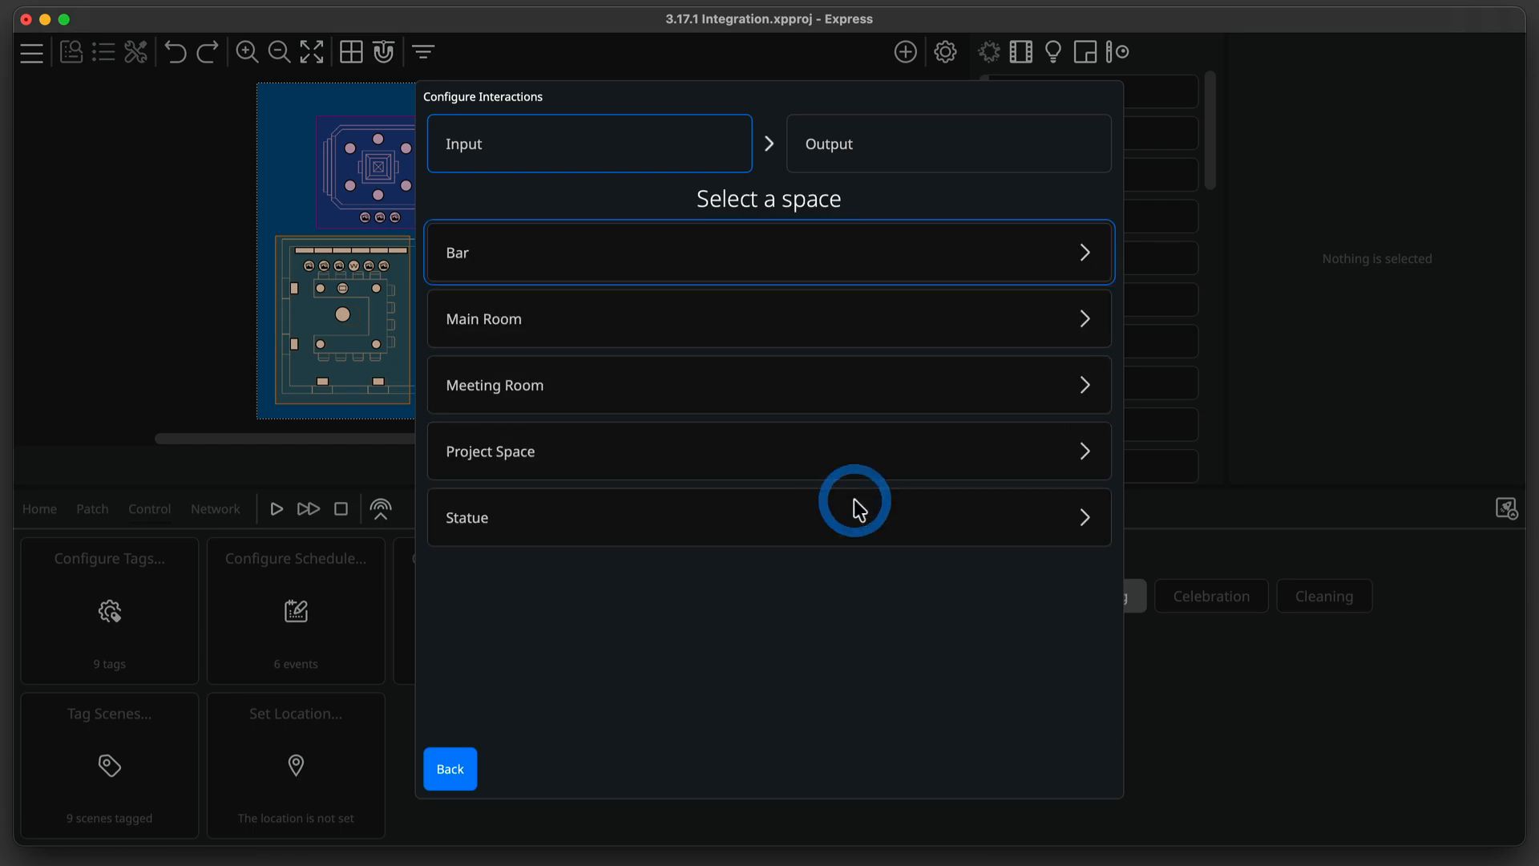
{"action": "left_click", "coordinate": [882, 325]}
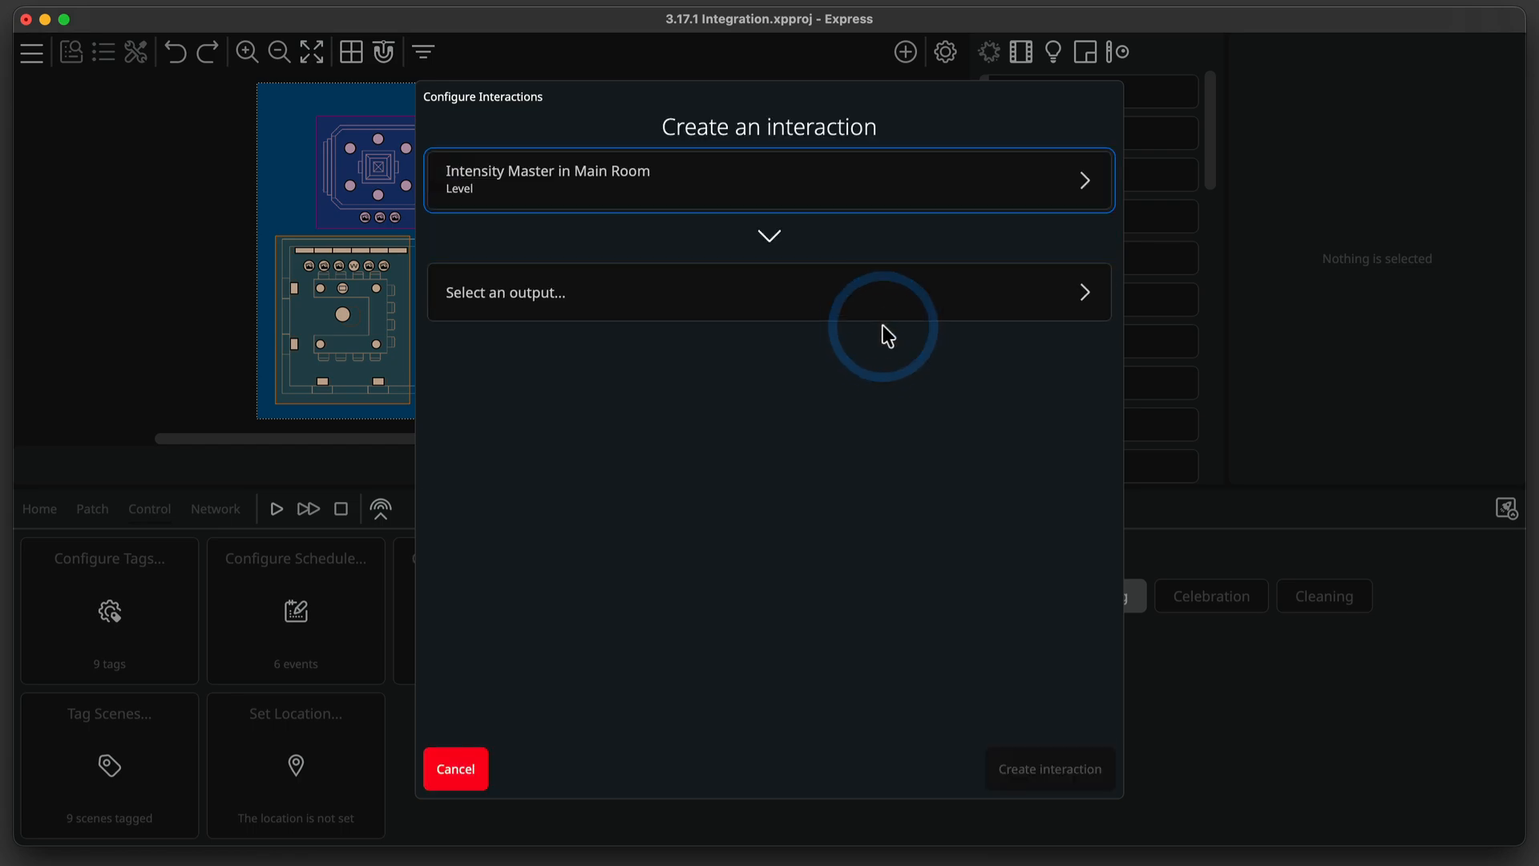
{"action": "left_click", "coordinate": [886, 309]}
{"action": "left_click", "coordinate": [882, 303]}
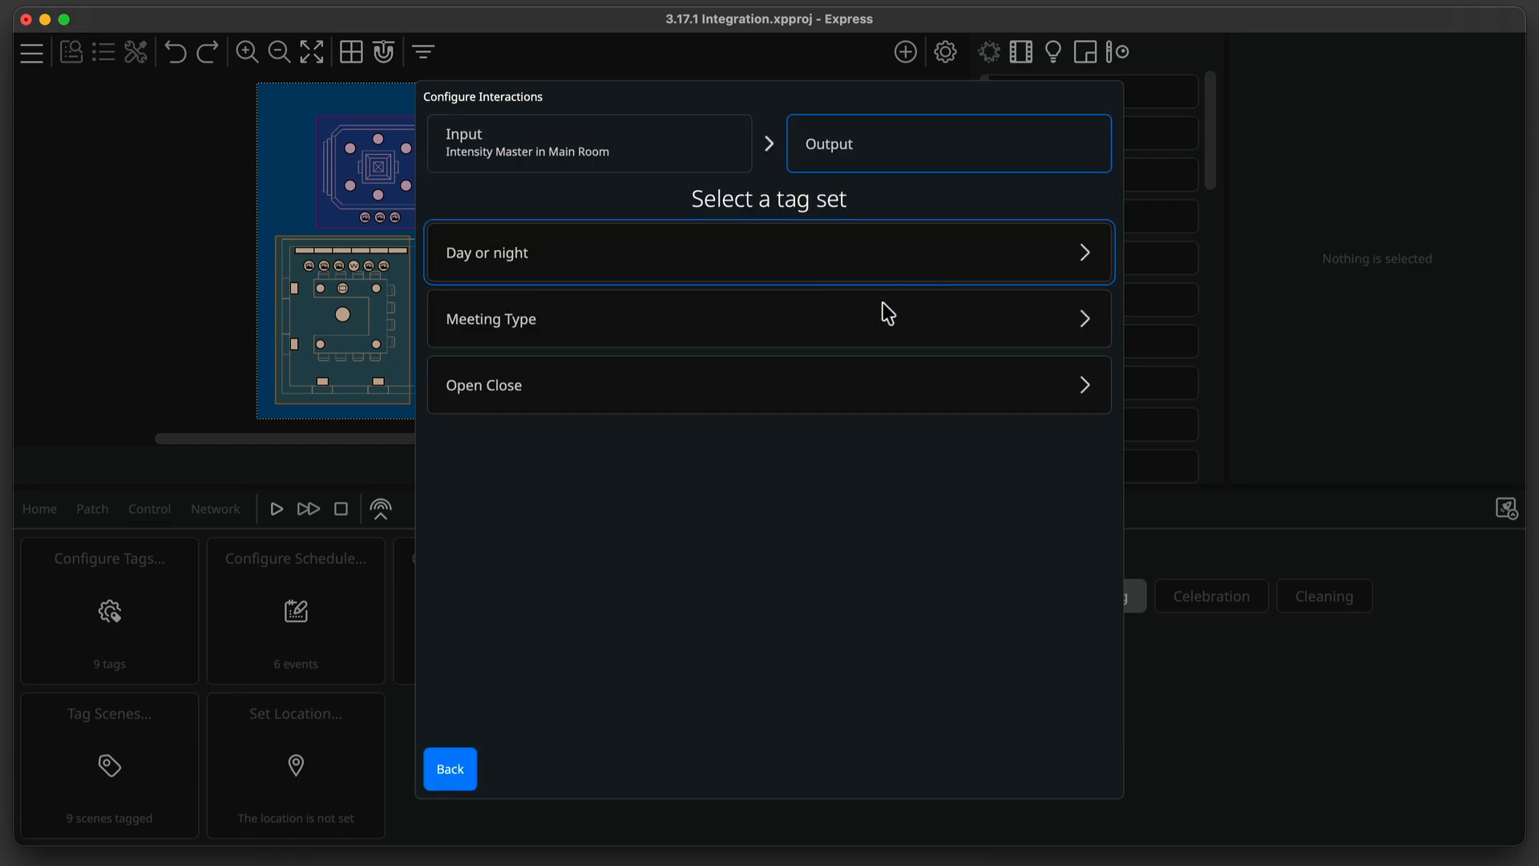
{"action": "left_click", "coordinate": [883, 301]}
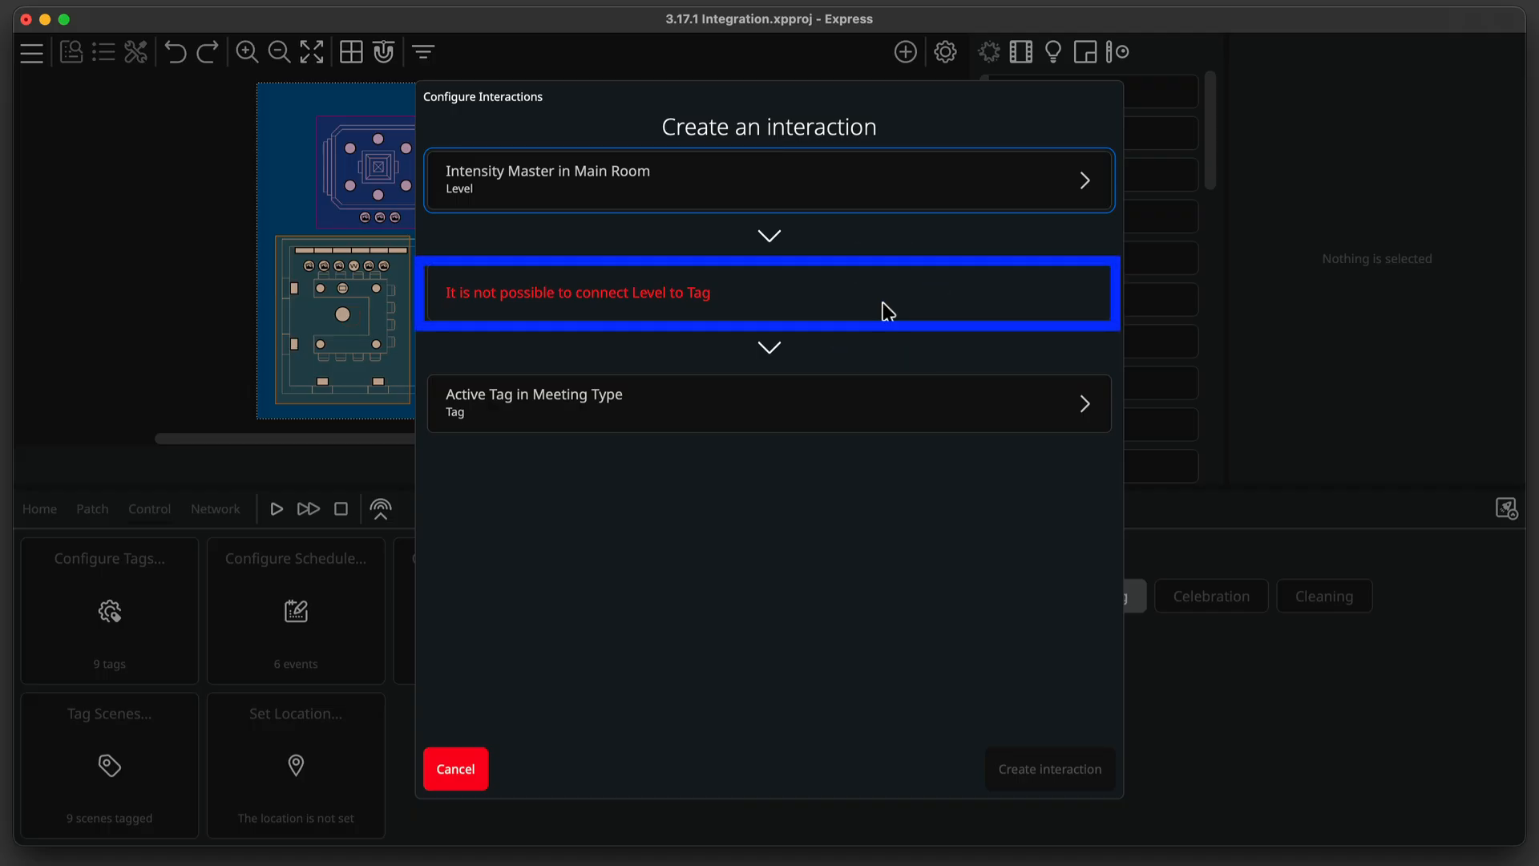
{"action": "left_click", "coordinate": [461, 768]}
Review the available input and output types for a new interaction, then close the interactions configuration.
{"action": "left_click", "coordinate": [733, 480]}
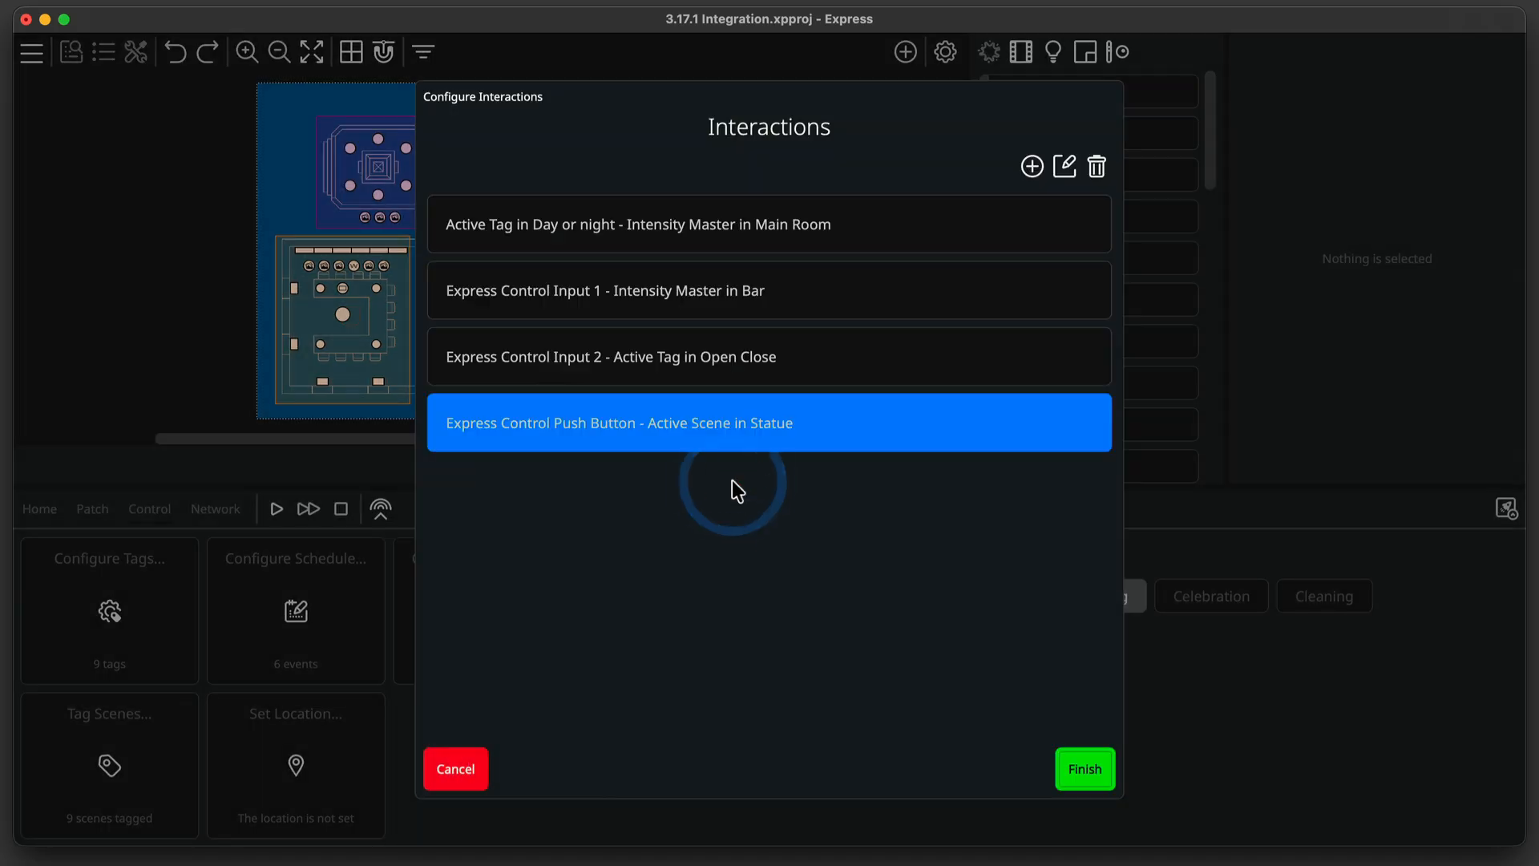
{"action": "left_click", "coordinate": [1024, 172]}
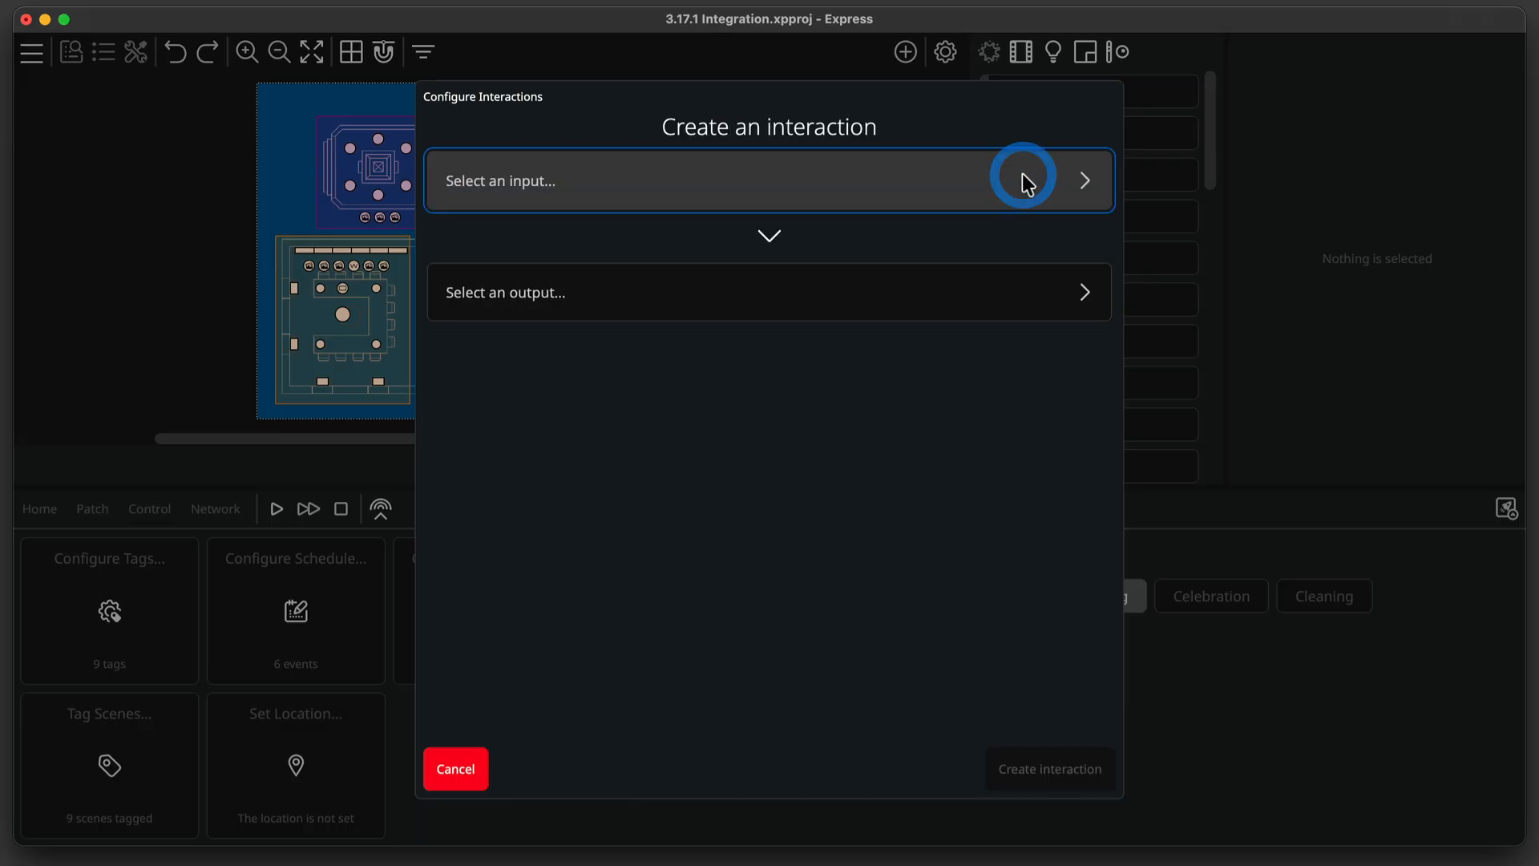
{"action": "left_click", "coordinate": [1020, 177]}
{"action": "scroll", "coordinate": [1002, 255], "scroll_direction": "down", "scroll_amount": 5}
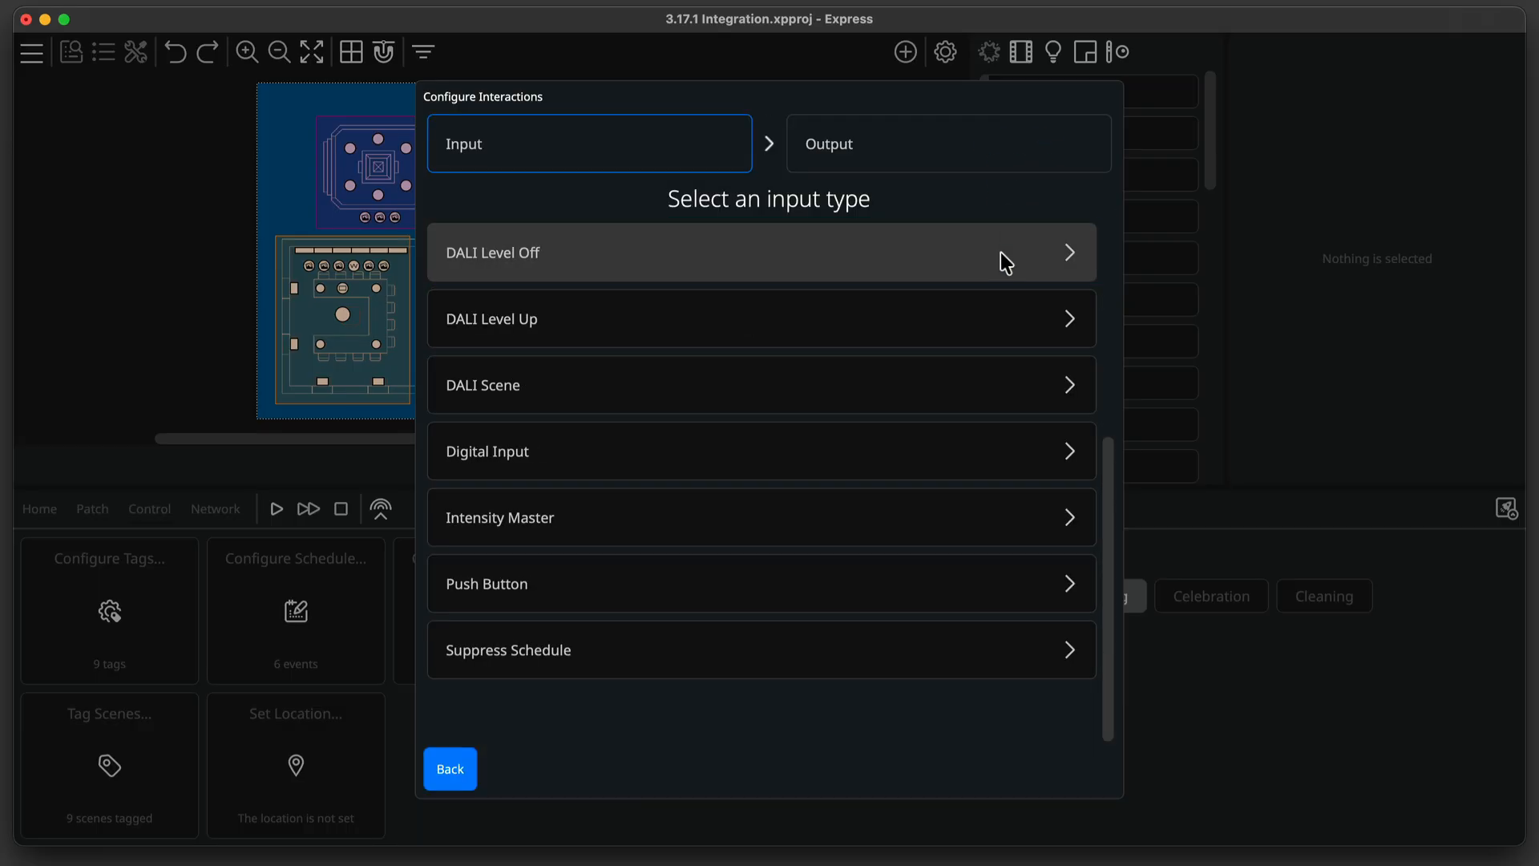
{"action": "left_click", "coordinate": [465, 770]}
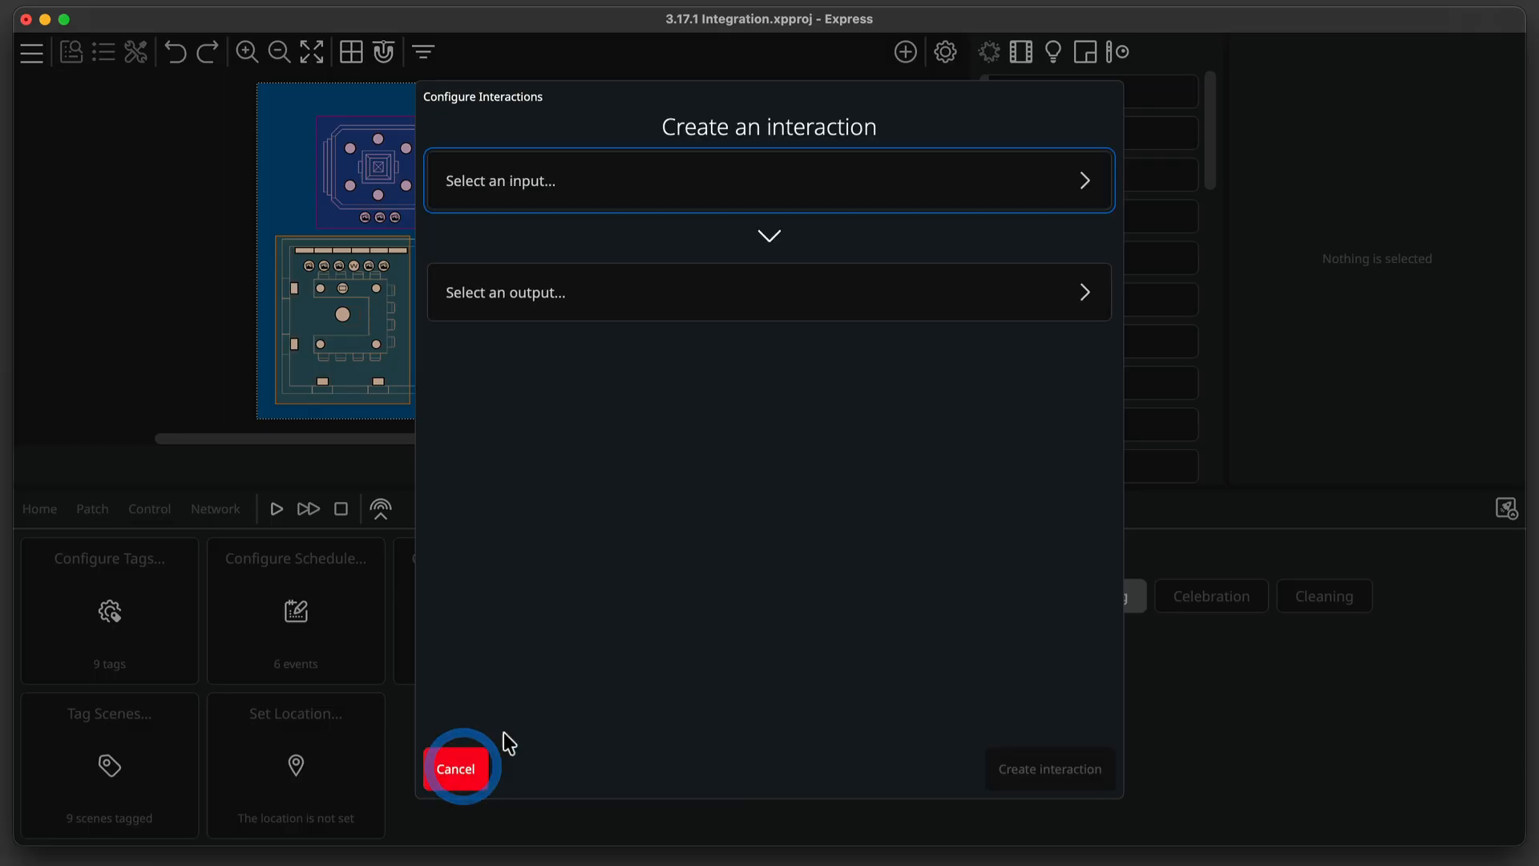
{"action": "left_click", "coordinate": [886, 311]}
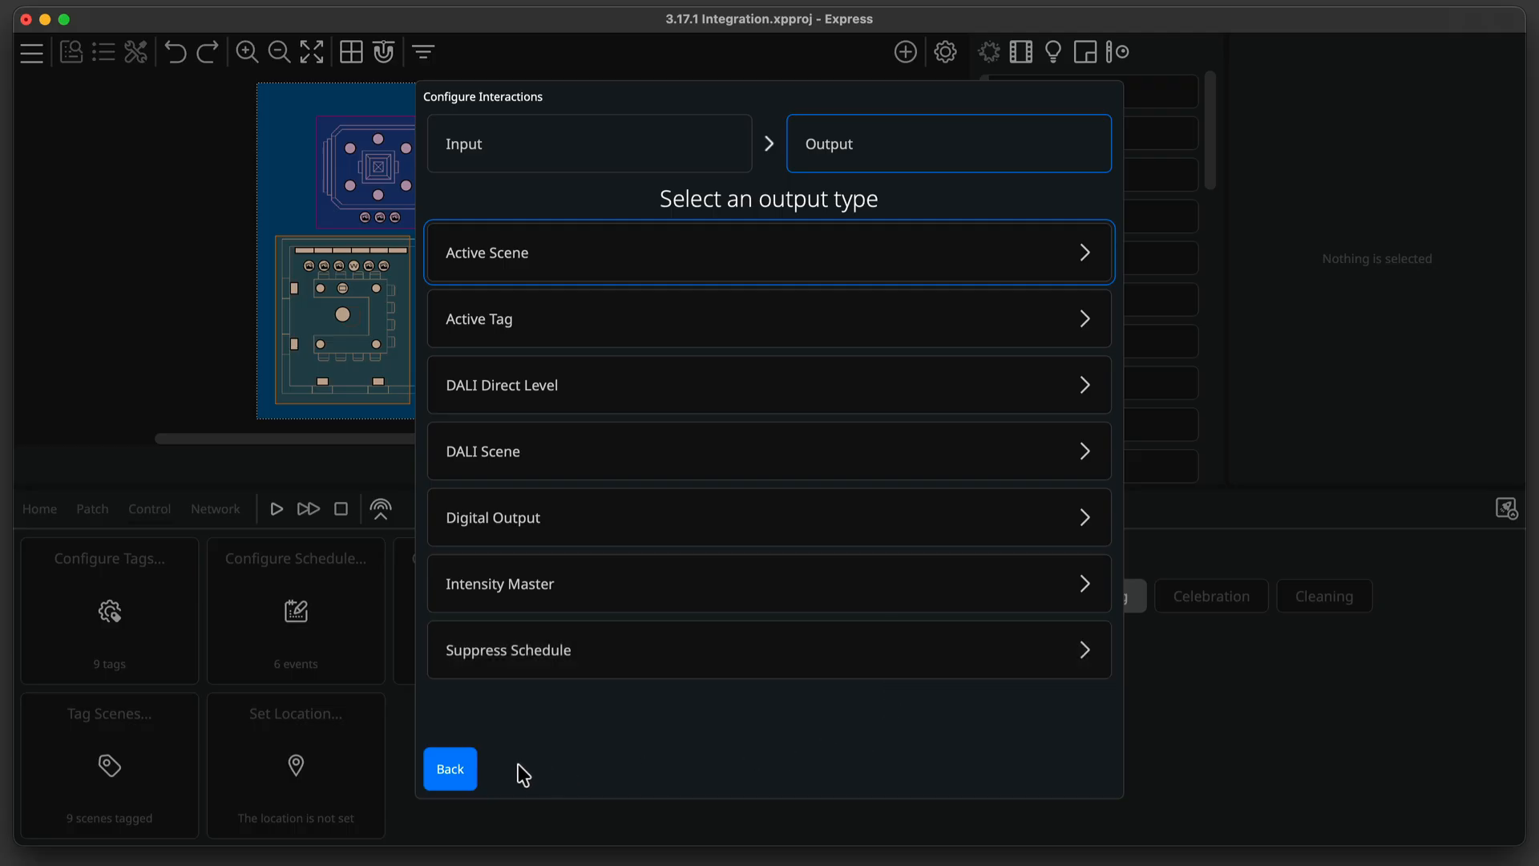
{"action": "left_click", "coordinate": [434, 767]}
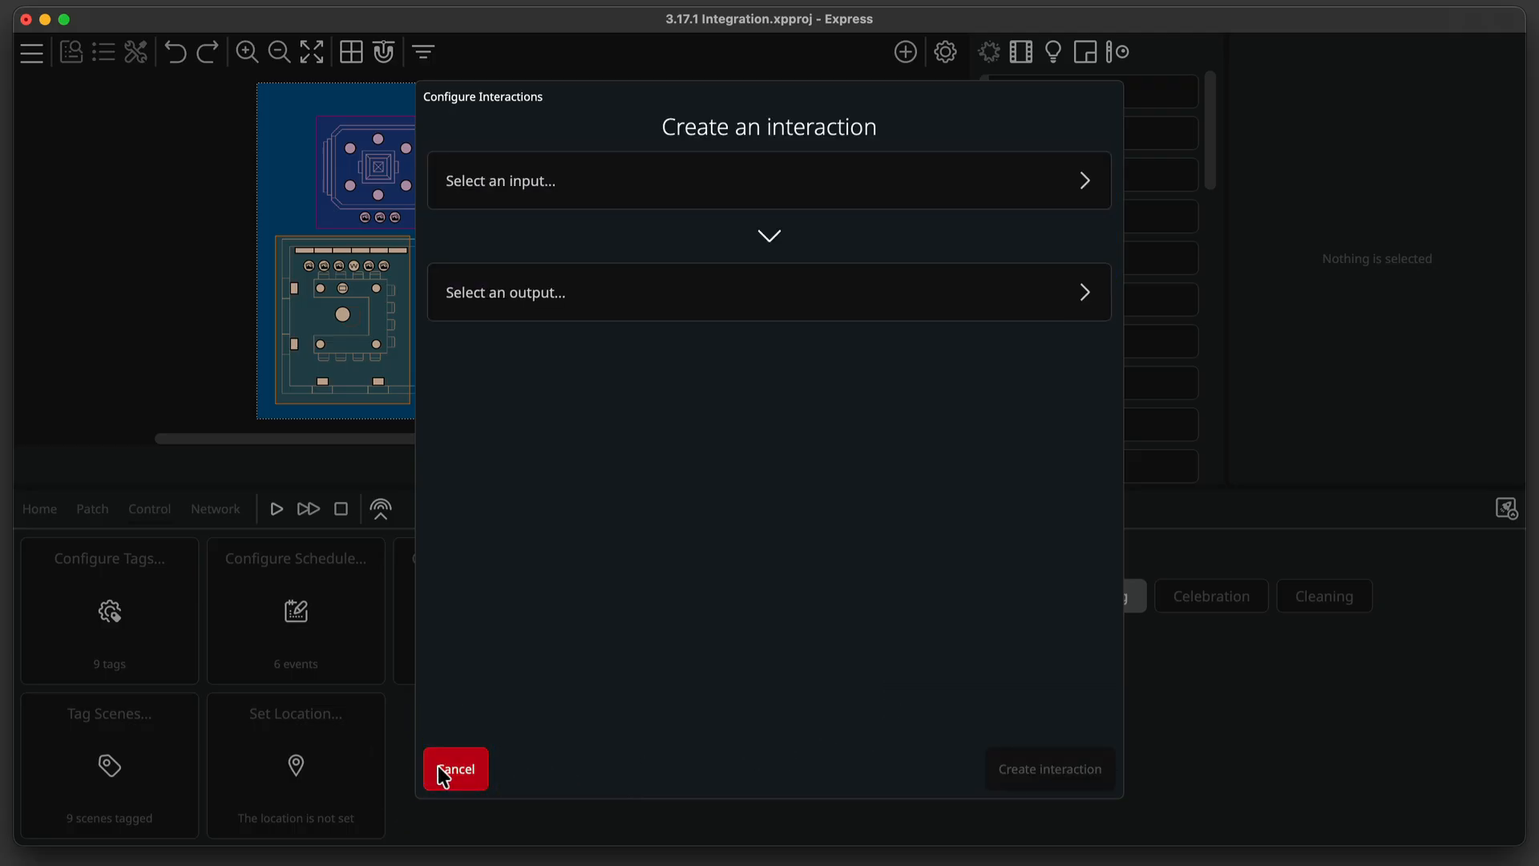
{"action": "left_click", "coordinate": [438, 766]}
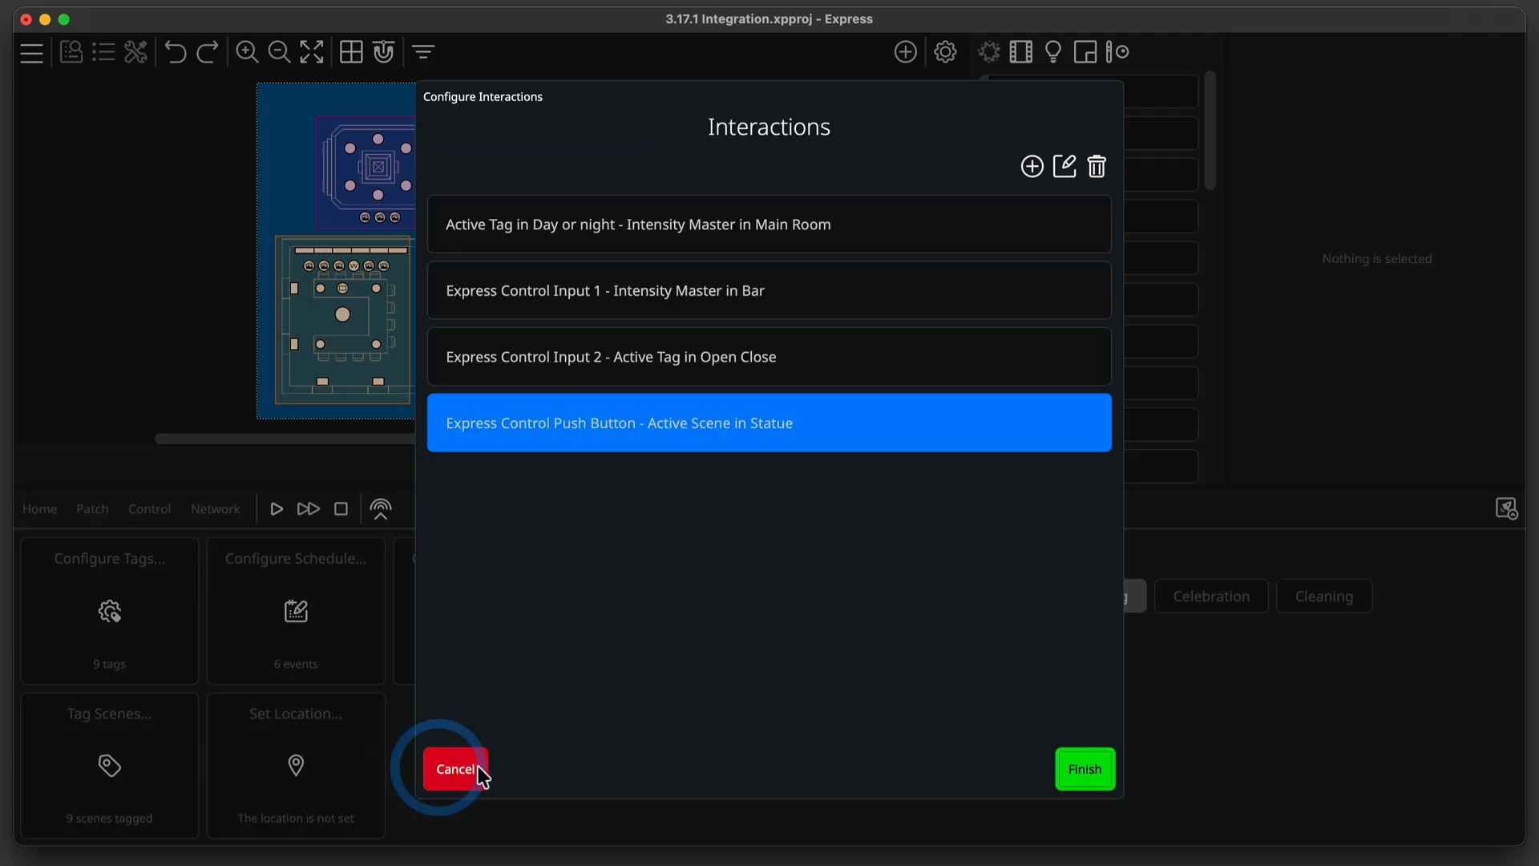
{"action": "left_click", "coordinate": [1076, 773]}
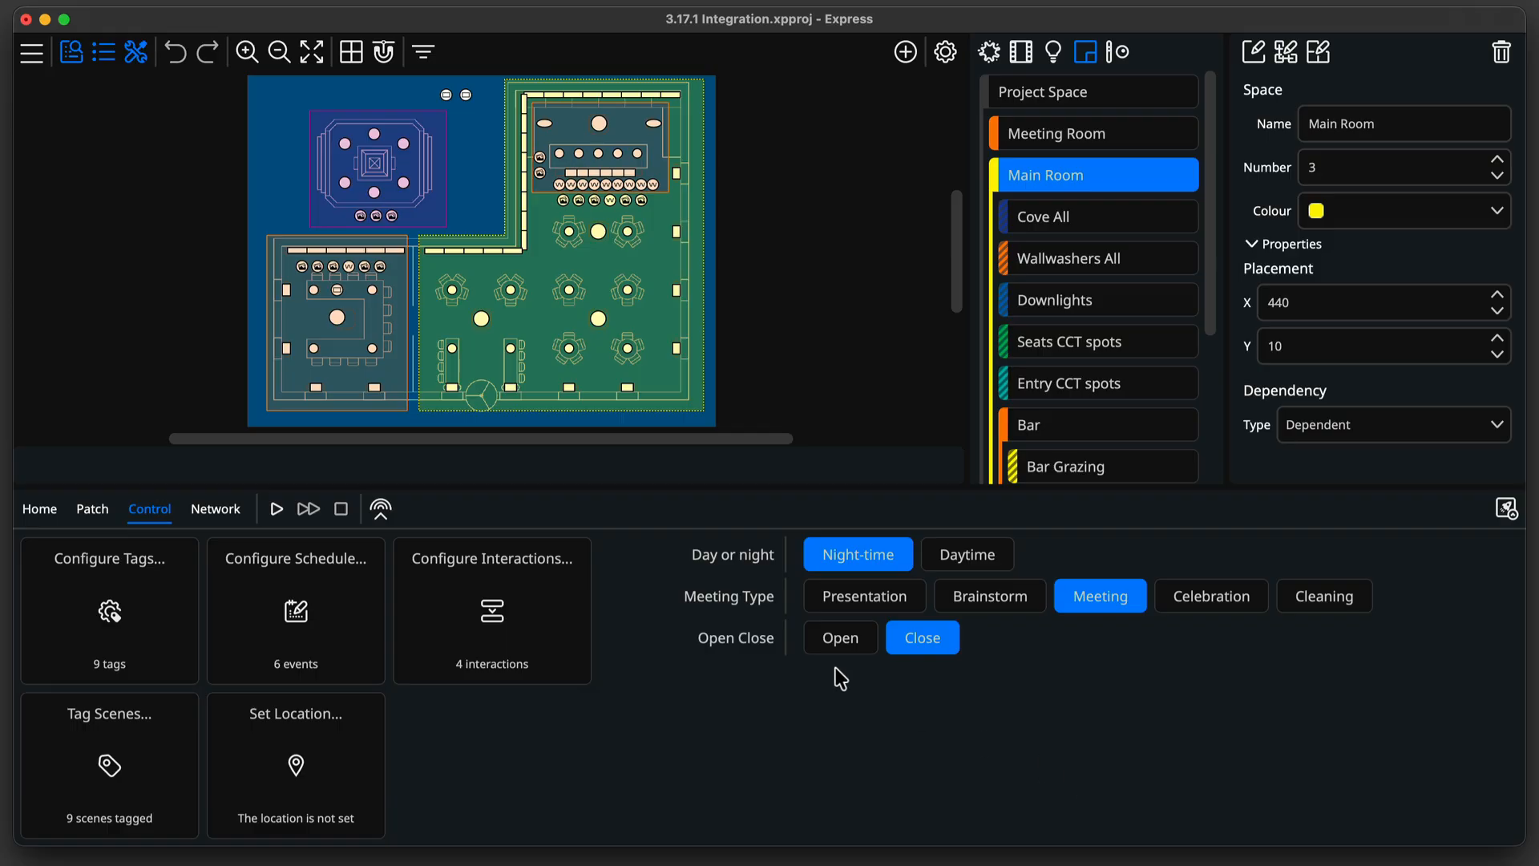
Open the integration configuration and enable the Simple Ethernet API protocol.
{"action": "left_click", "coordinate": [22, 61]}
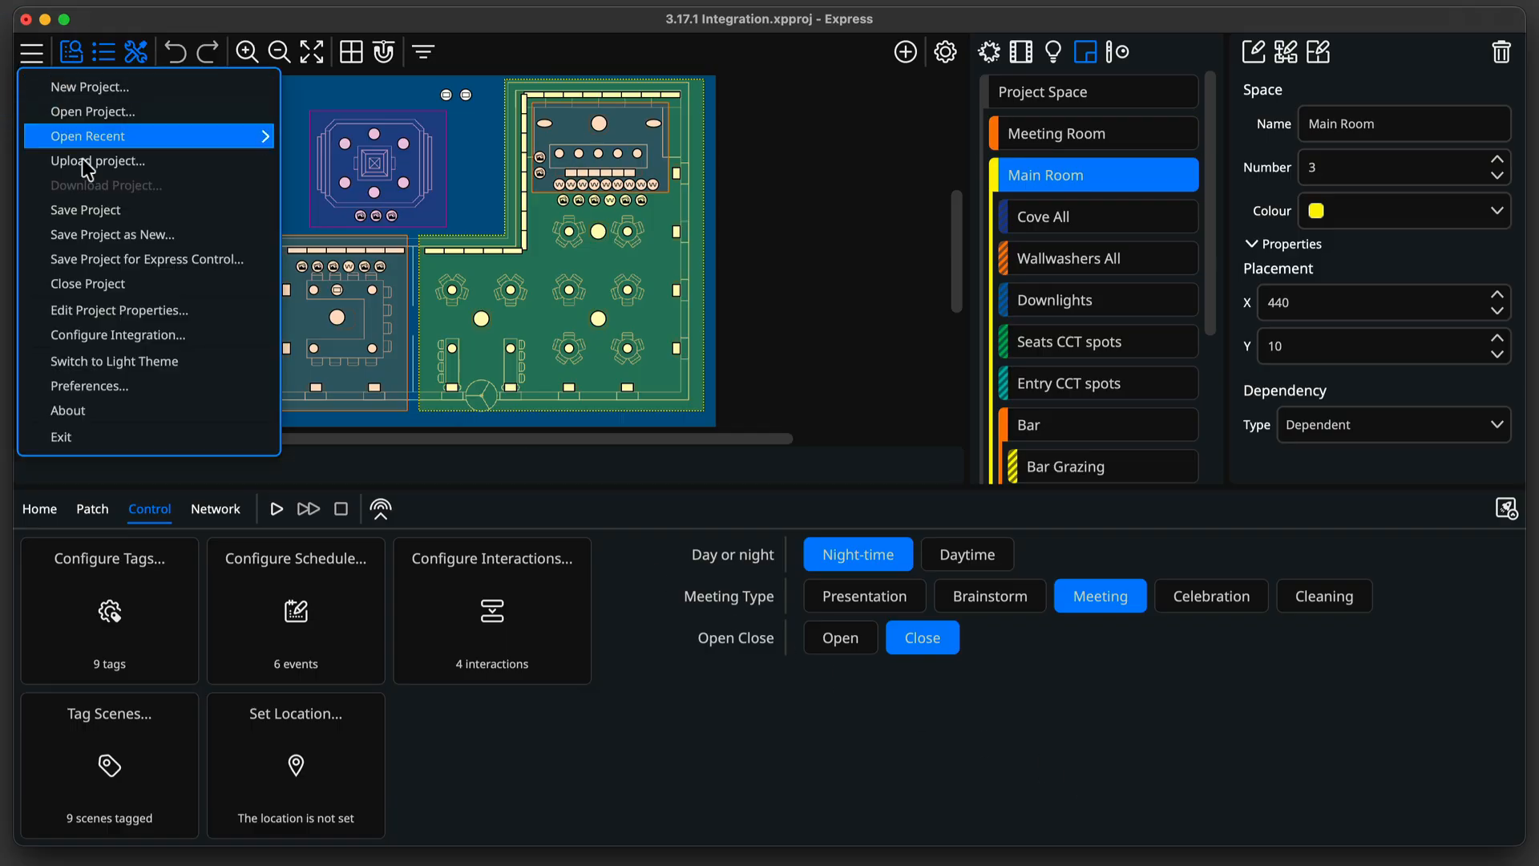
{"action": "left_click", "coordinate": [193, 334]}
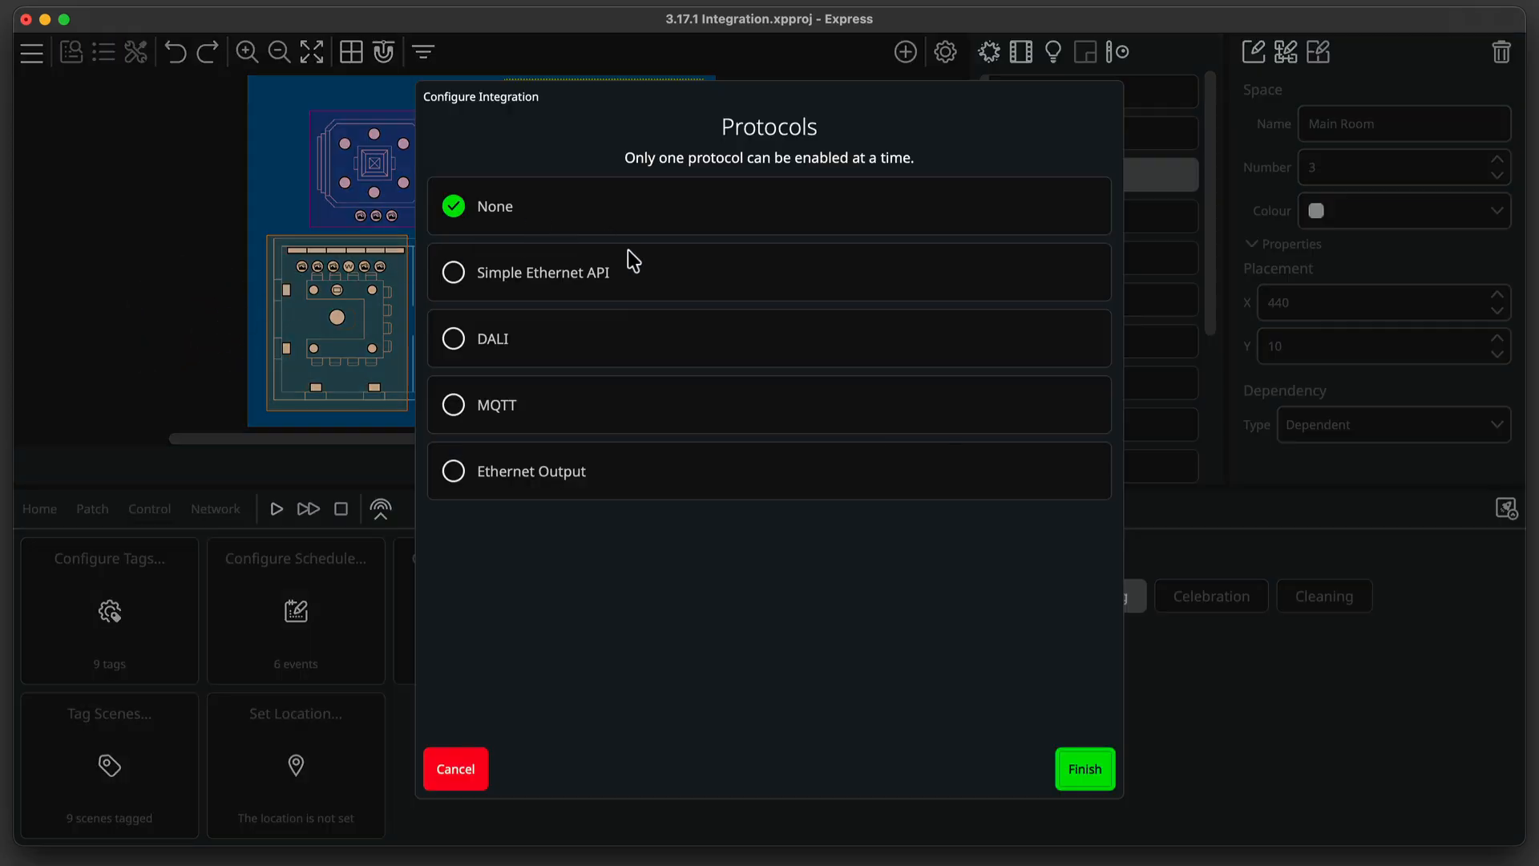
{"action": "left_click", "coordinate": [640, 271]}
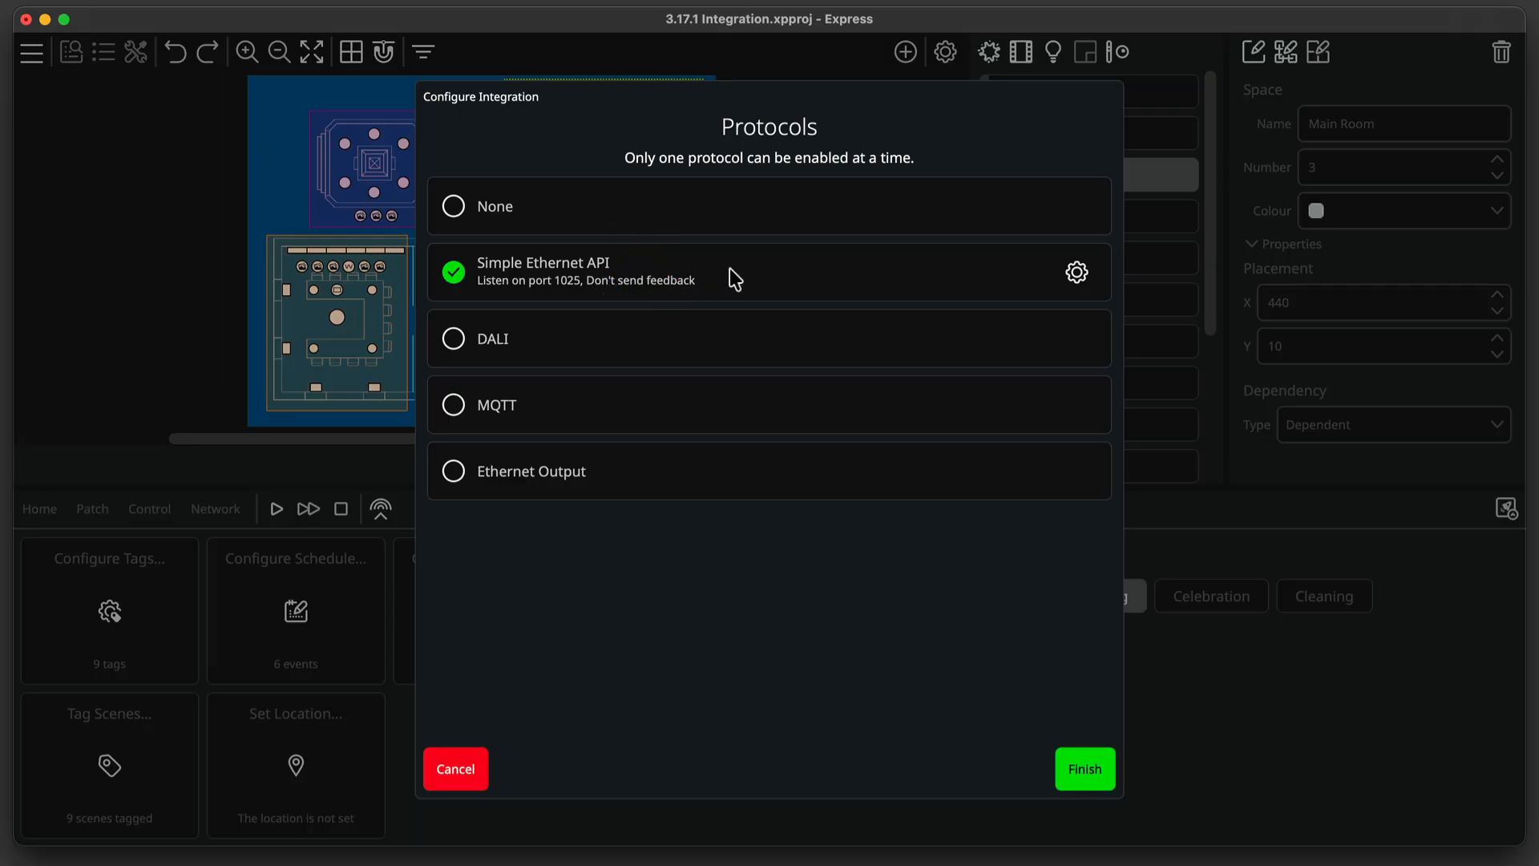
Set the Ethernet API listen port to 50001 and turn on sending feedback data.
{"action": "left_click", "coordinate": [1072, 273]}
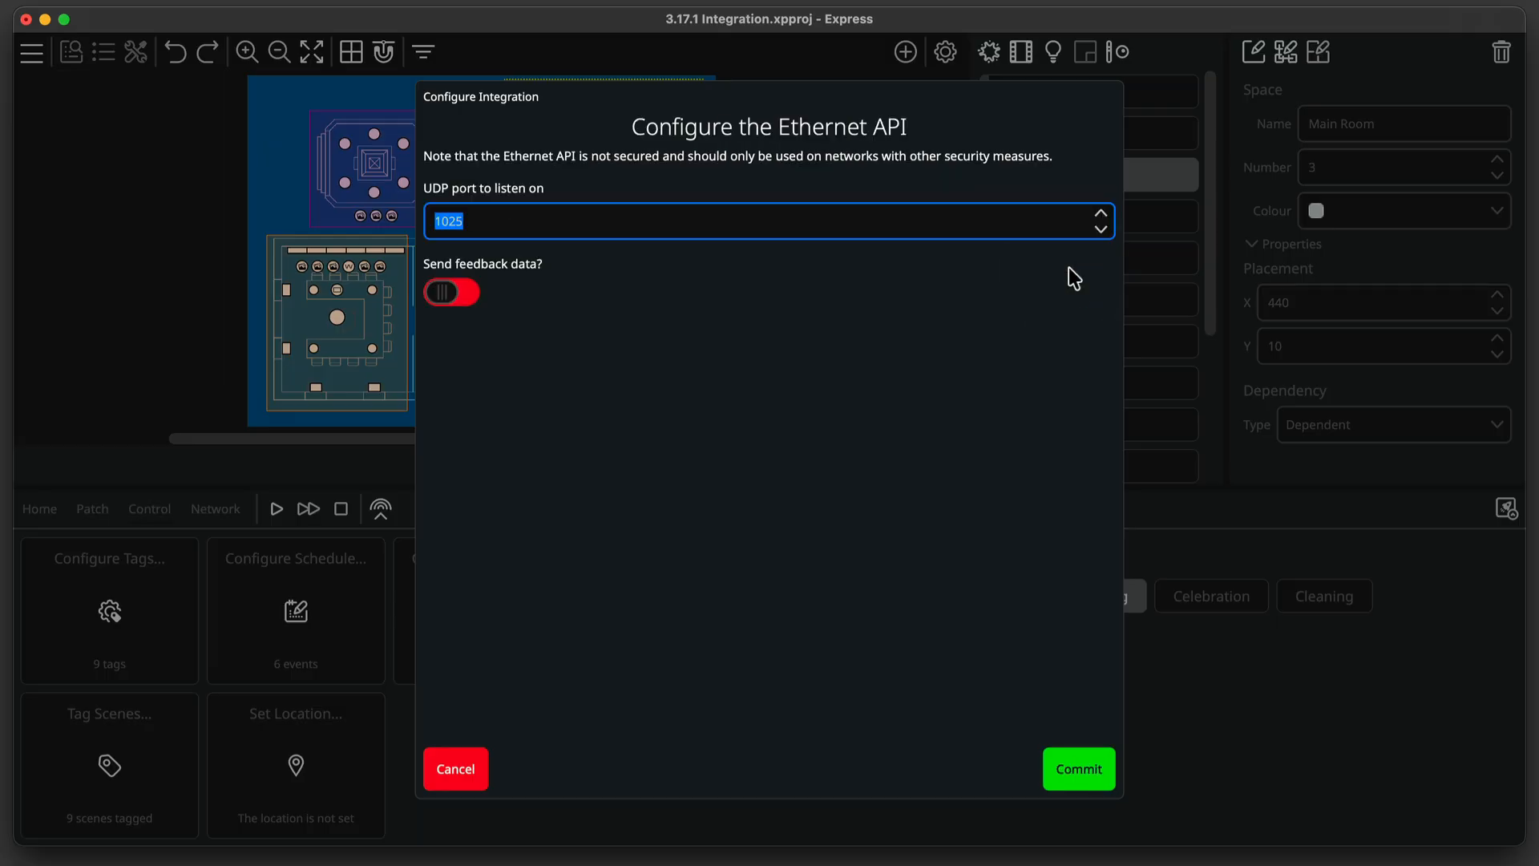
{"action": "type", "text": "50001"}
{"action": "left_click", "coordinate": [464, 294]}
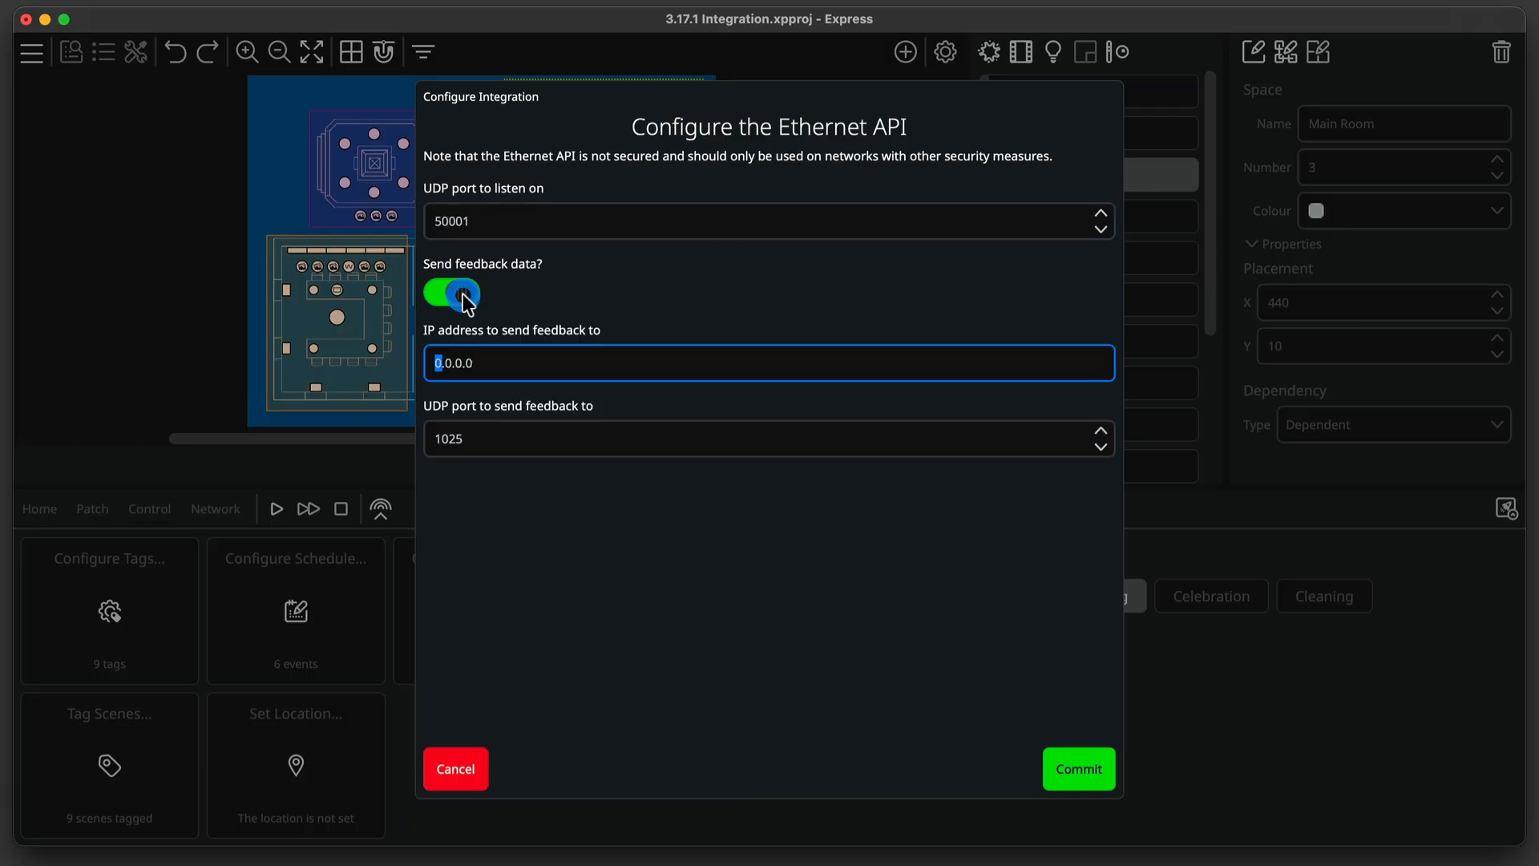
Set the feedback IP address to 192.168.1.130.
{"action": "type", "text": "192.168.1.130"}
Set the feedback UDP port to 50002, commit the Ethernet API settings and finish the integration setup.
{"action": "double_click", "coordinate": [508, 439]}
{"action": "type", "text": "50002"}
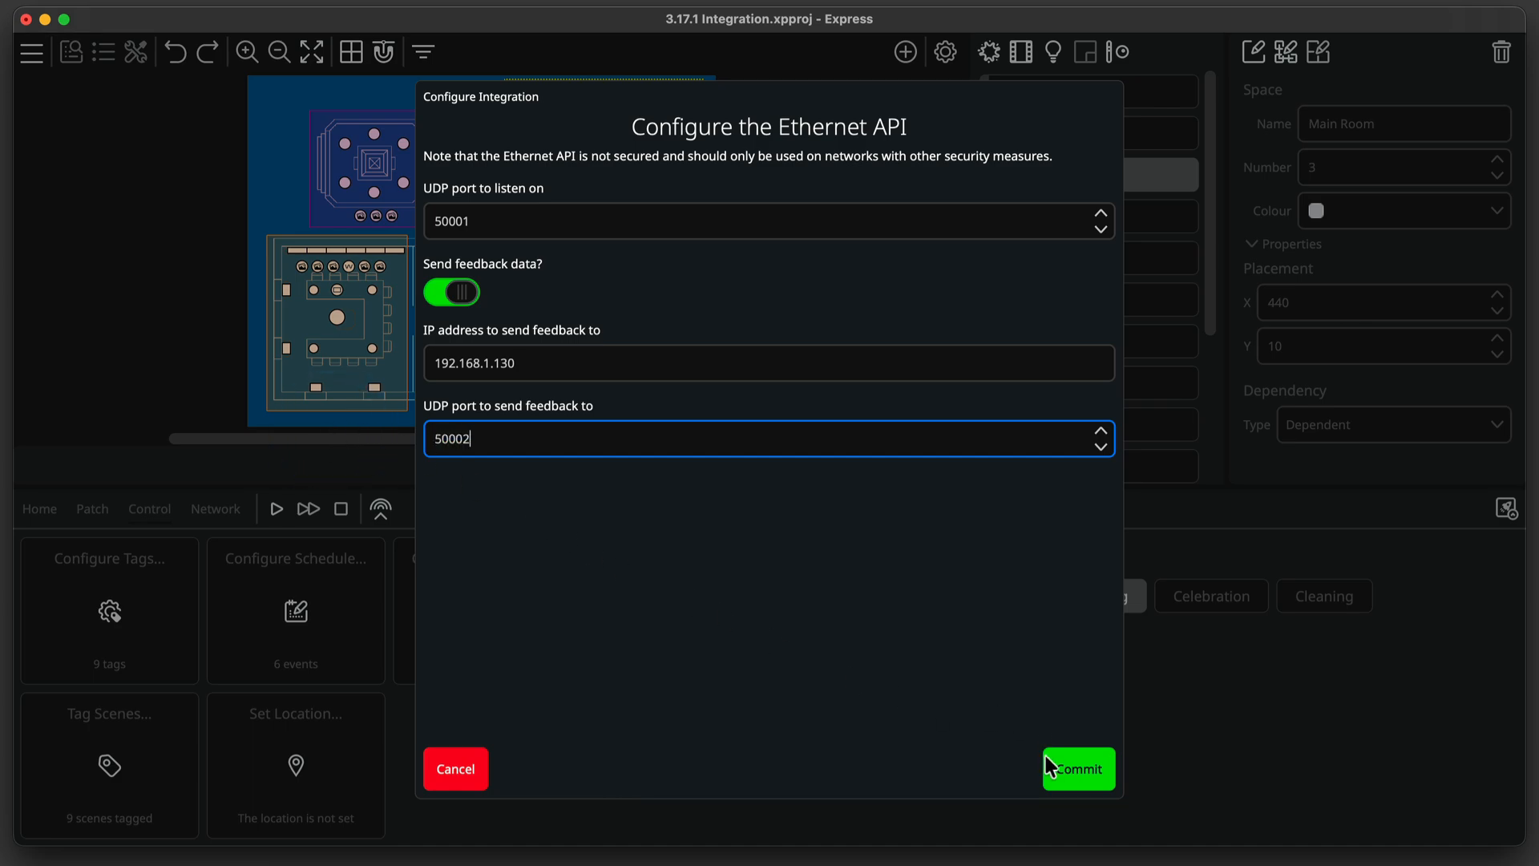
{"action": "left_click", "coordinate": [1066, 768]}
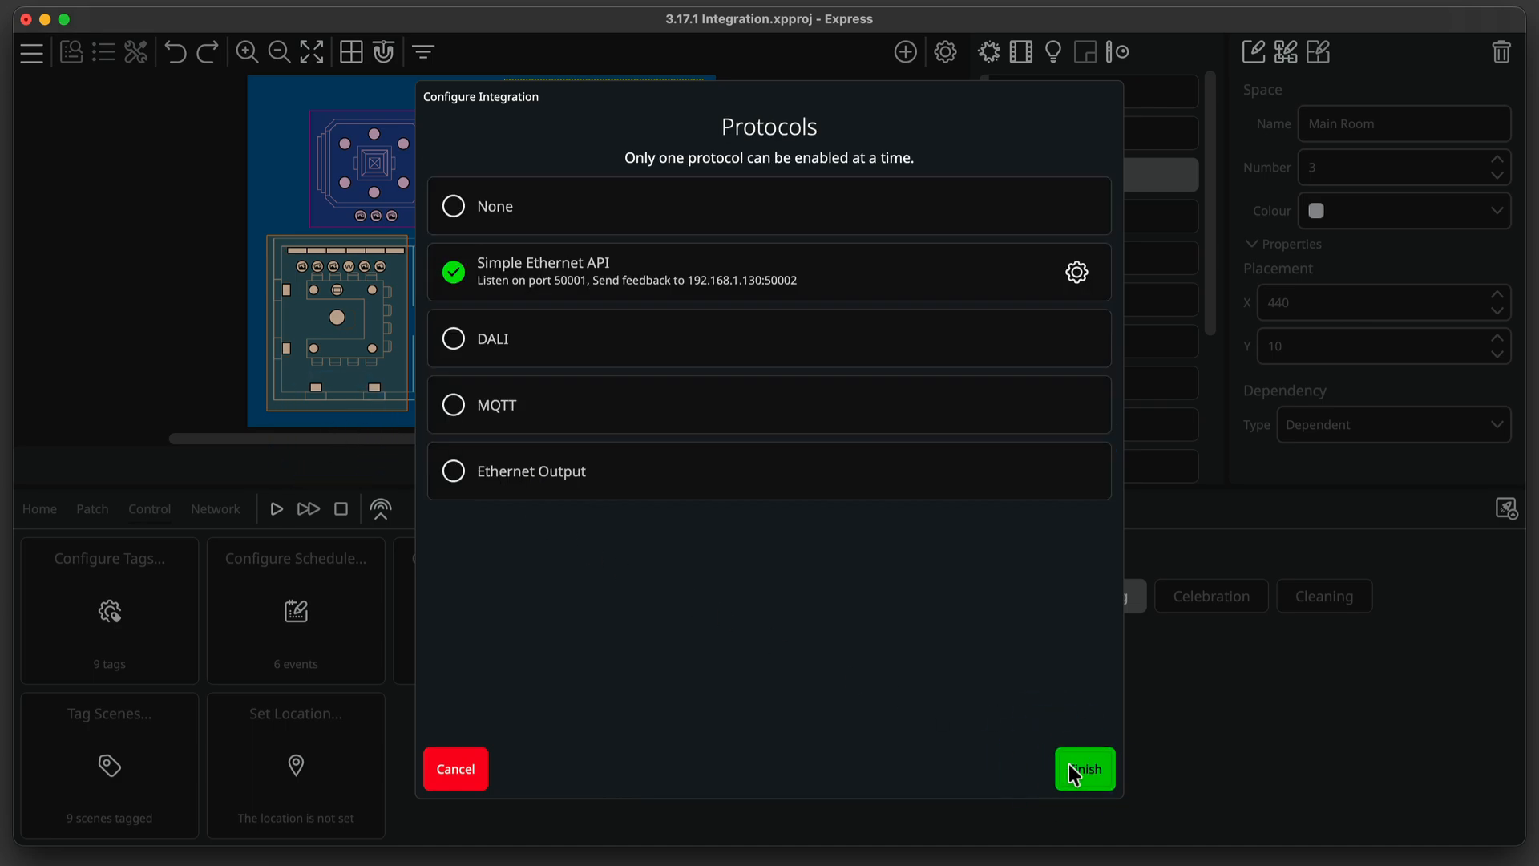
{"action": "left_click", "coordinate": [1071, 766]}
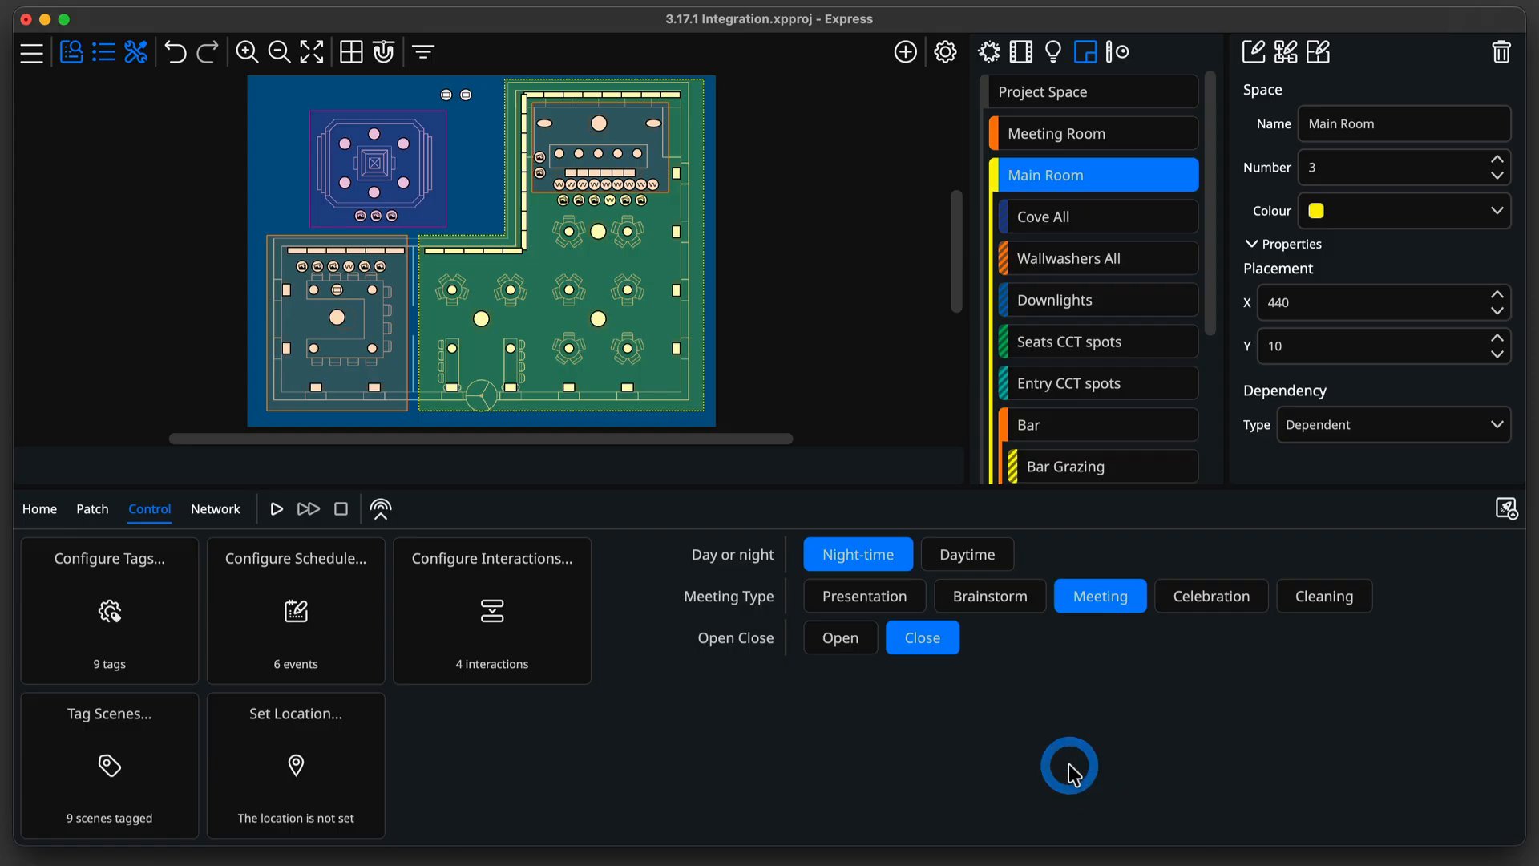
Upload the project to the Express Control.
{"action": "left_click", "coordinate": [1511, 509]}
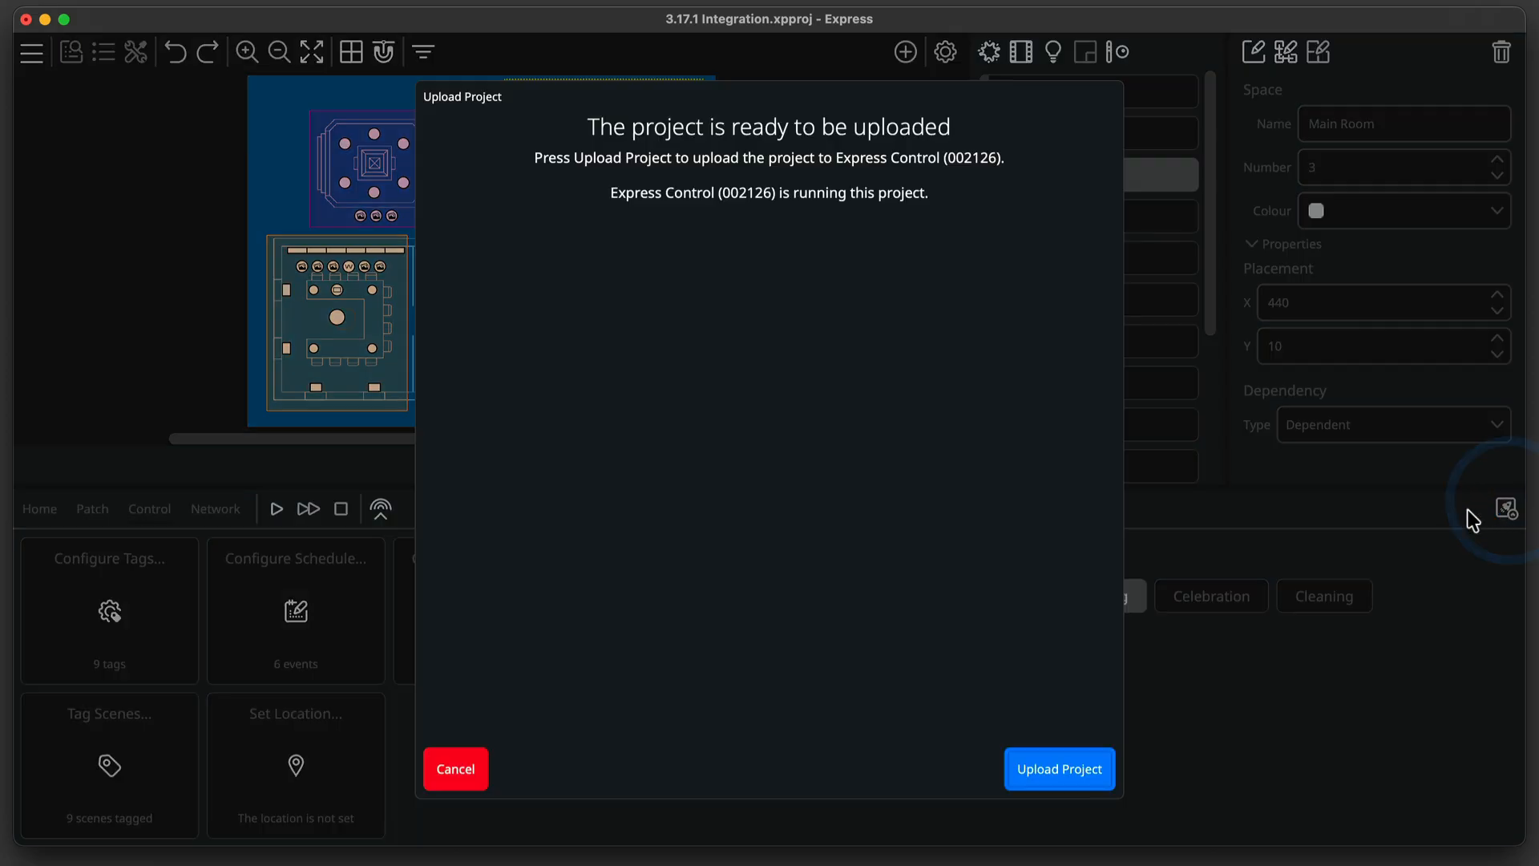
{"action": "left_click", "coordinate": [1096, 771]}
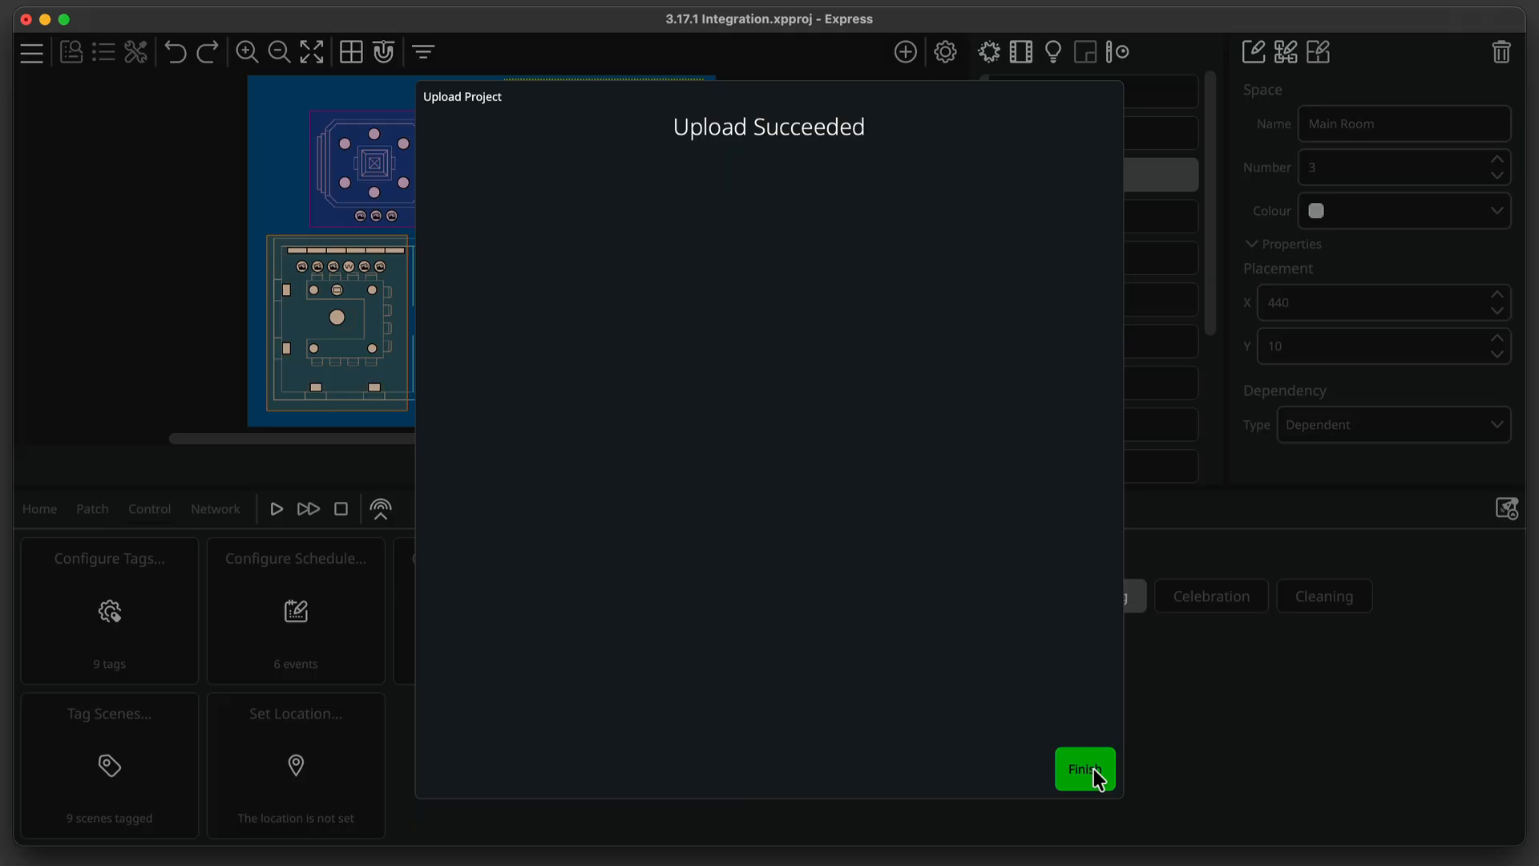
{"action": "left_click", "coordinate": [1093, 768]}
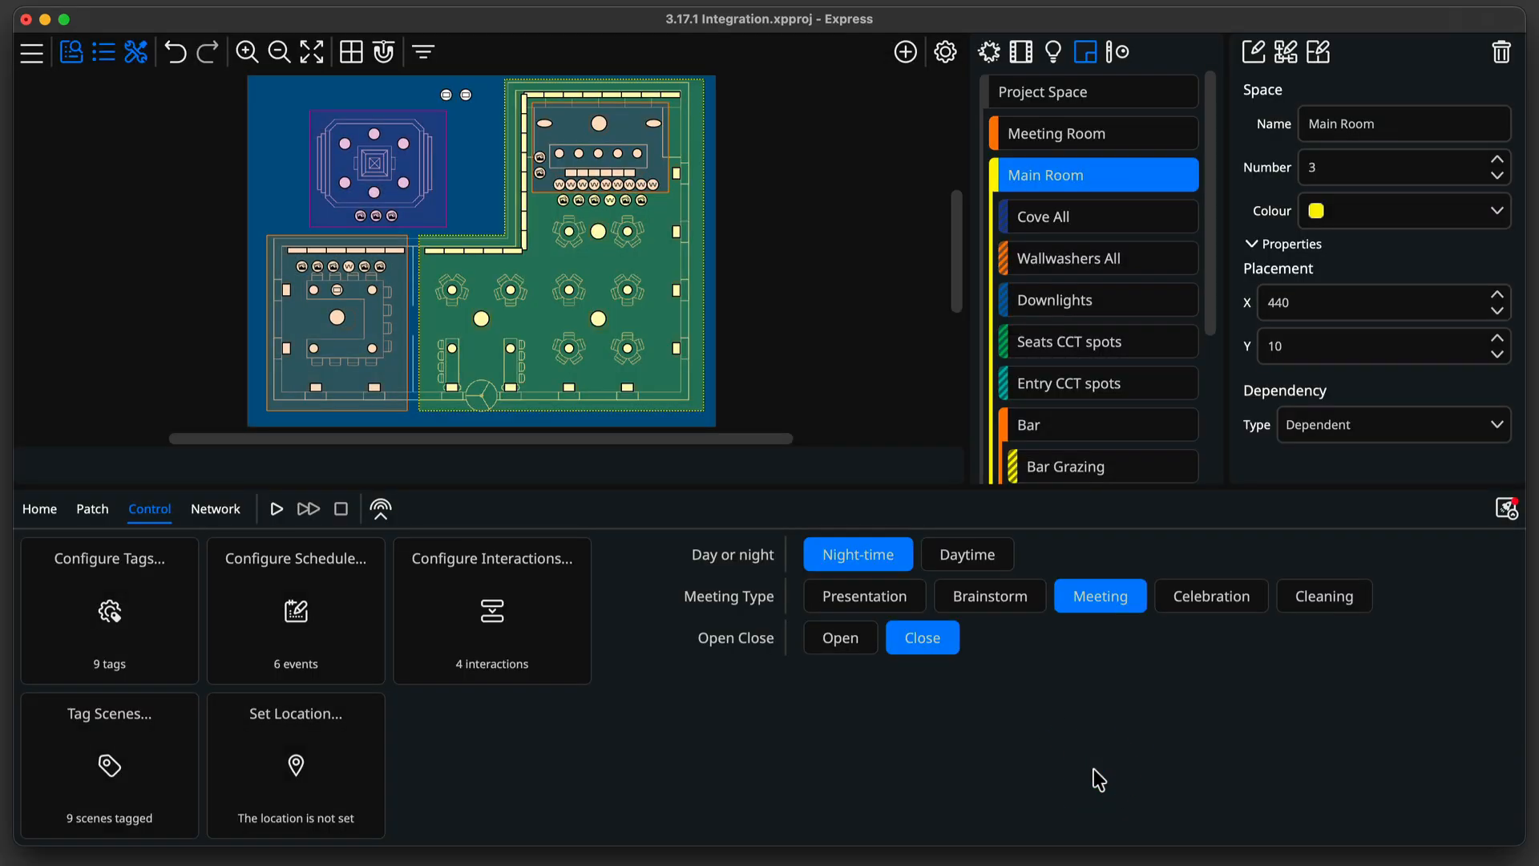
Open the online manual in the browser and read the Simple Ethernet API integration help page.
{"action": "left_click", "coordinate": [42, 513]}
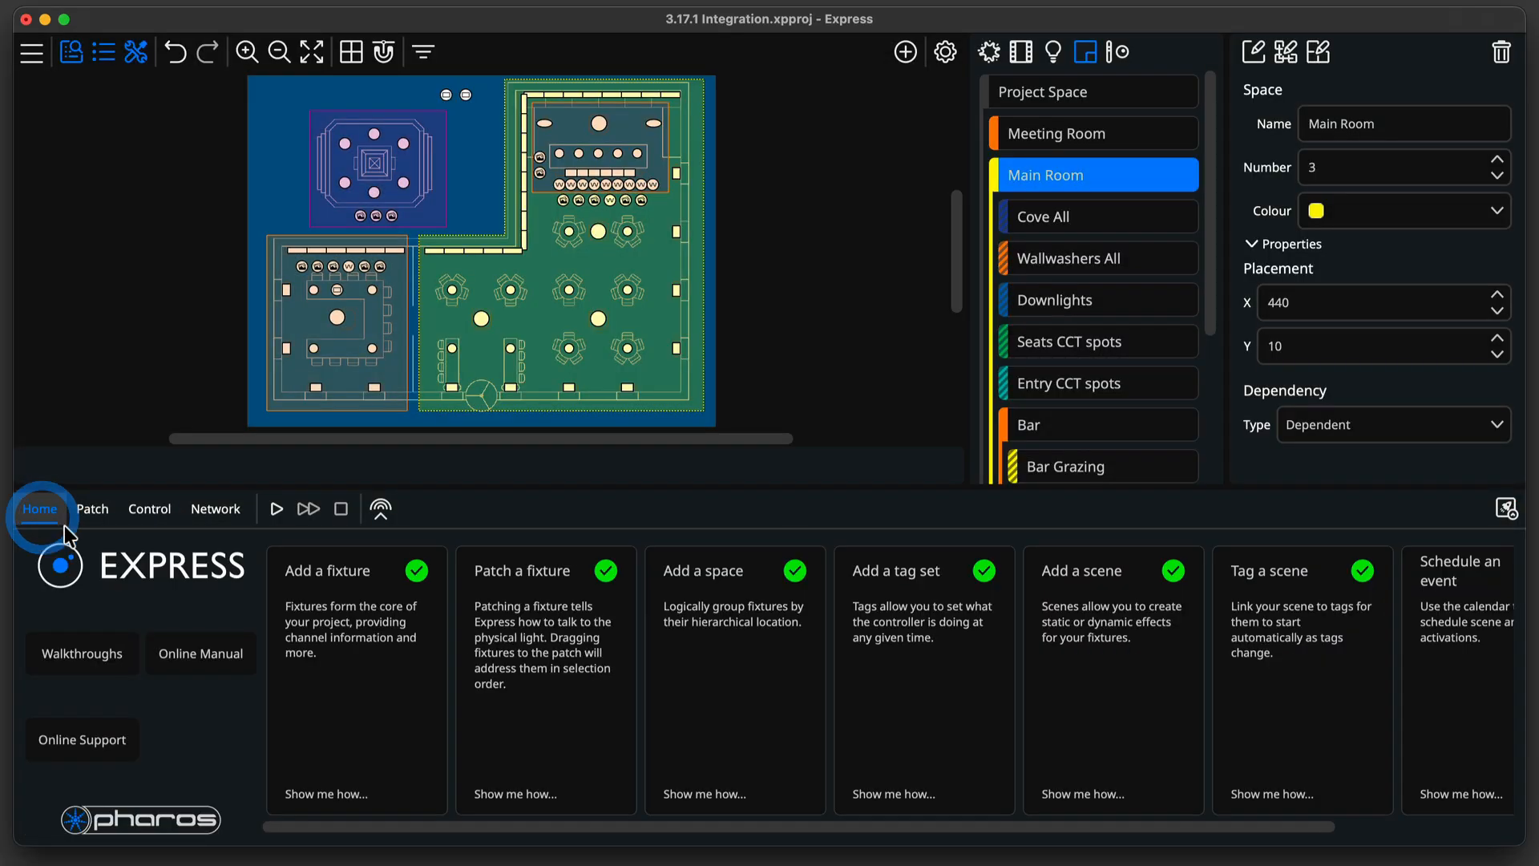
{"action": "left_click", "coordinate": [205, 651]}
{"action": "mouse_move", "coordinate": [1031, 128]}
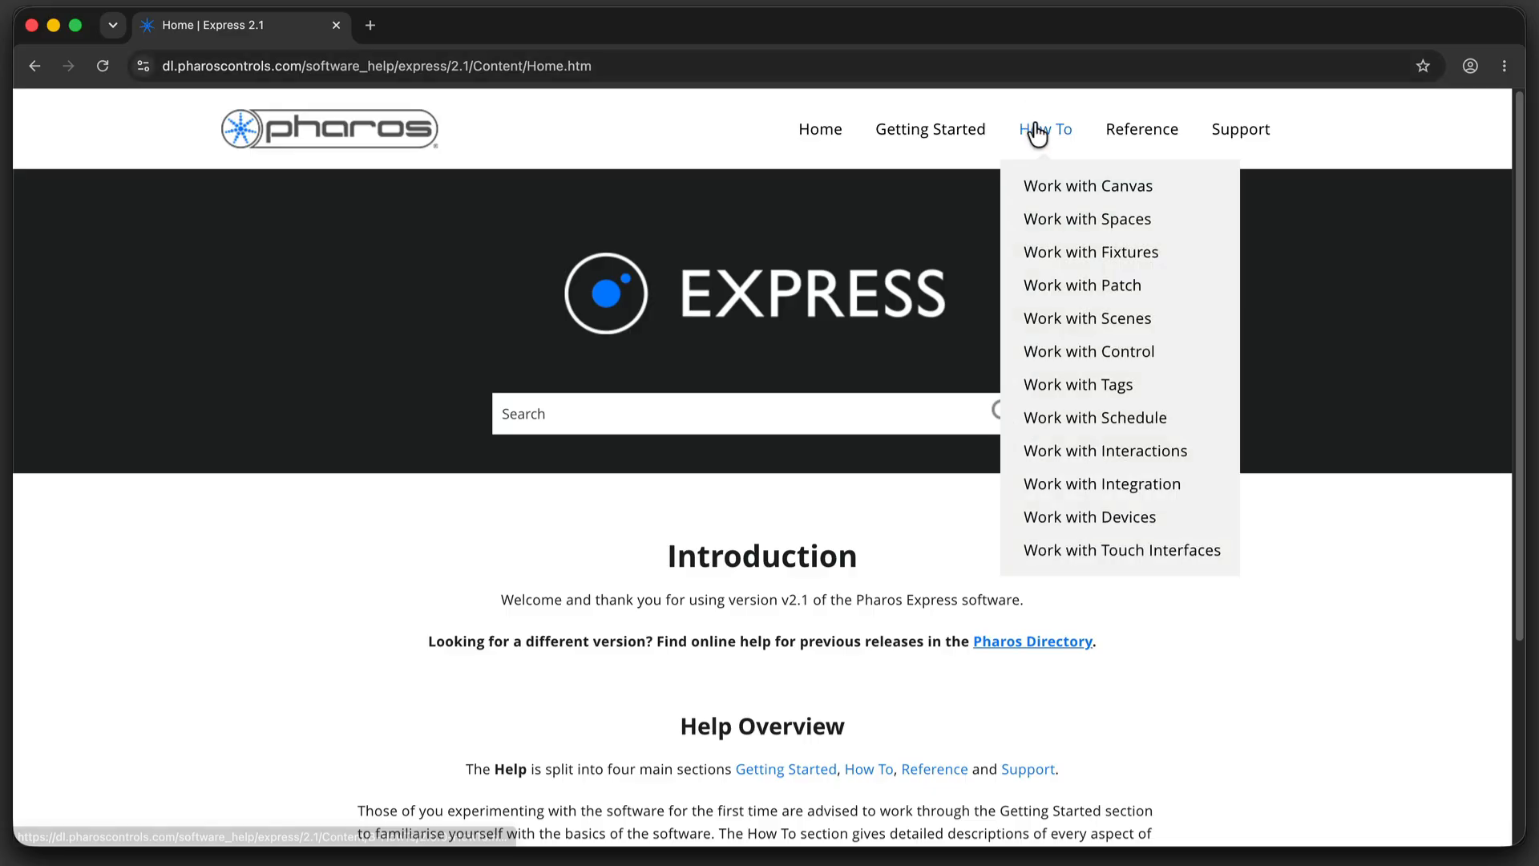
{"action": "left_click", "coordinate": [1140, 481]}
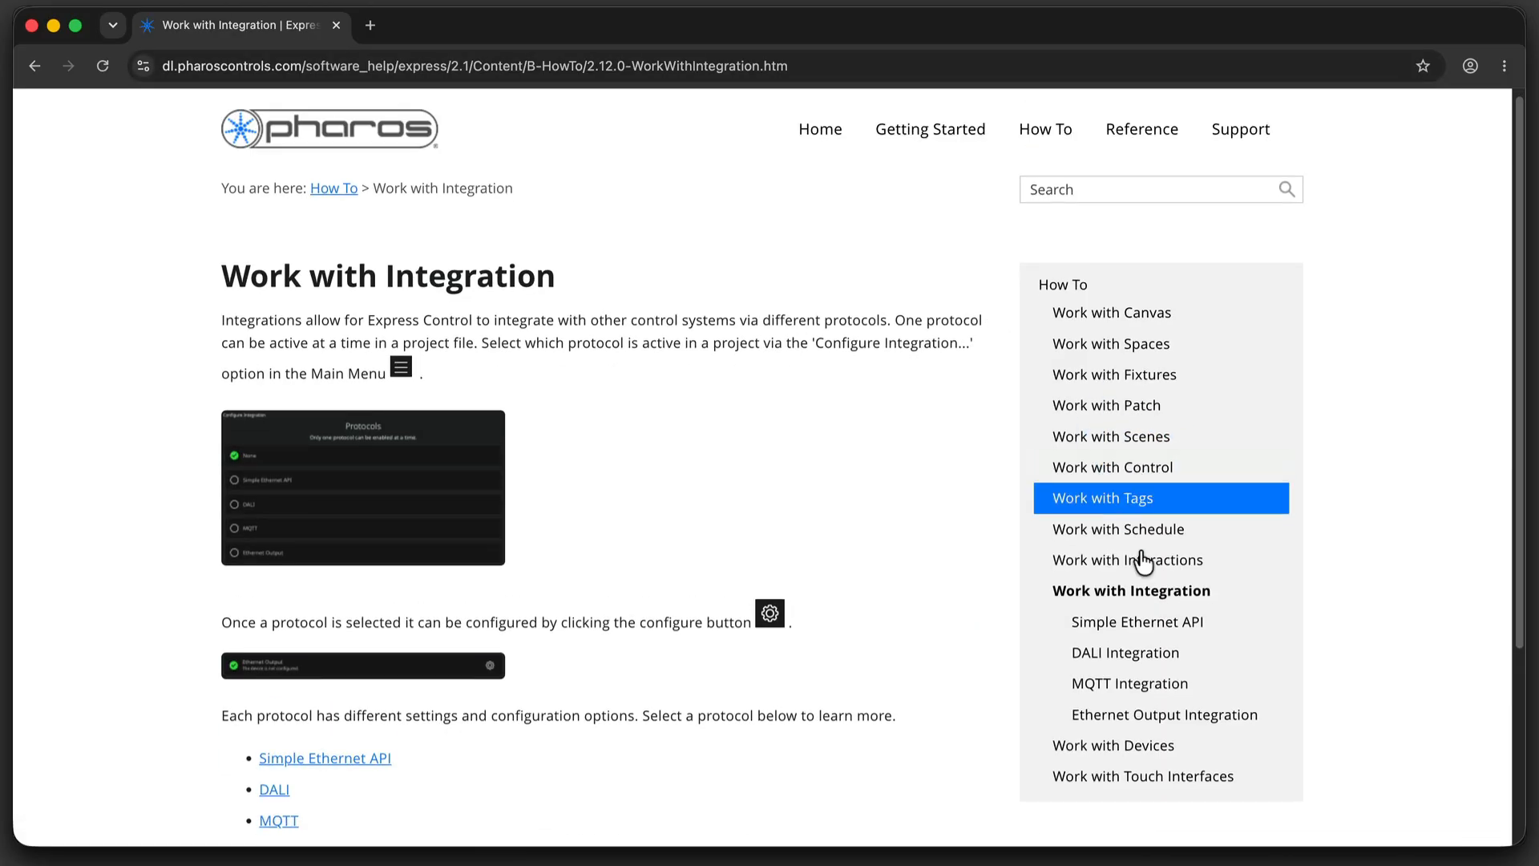
{"action": "left_click", "coordinate": [1138, 622]}
{"action": "scroll", "coordinate": [940, 532], "scroll_direction": "down", "scroll_amount": 15}
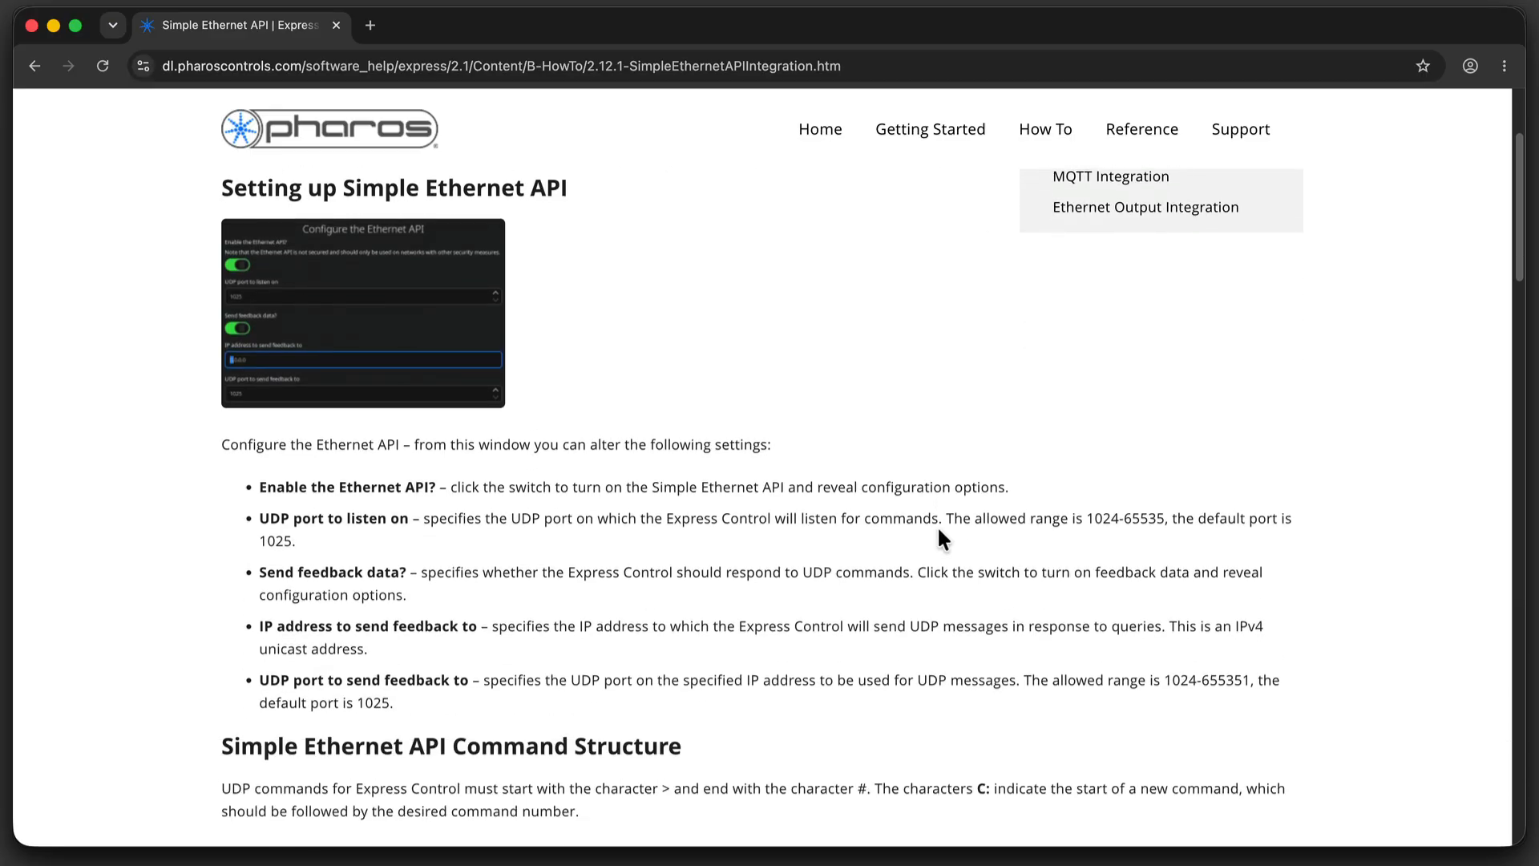
Send the saved UDP packets to recall the Statue's three scenes, set 100% and 25% intensity, query intensity, and view the traffic log.
{"action": "scroll", "coordinate": [938, 530], "scroll_direction": "down", "scroll_amount": 10}
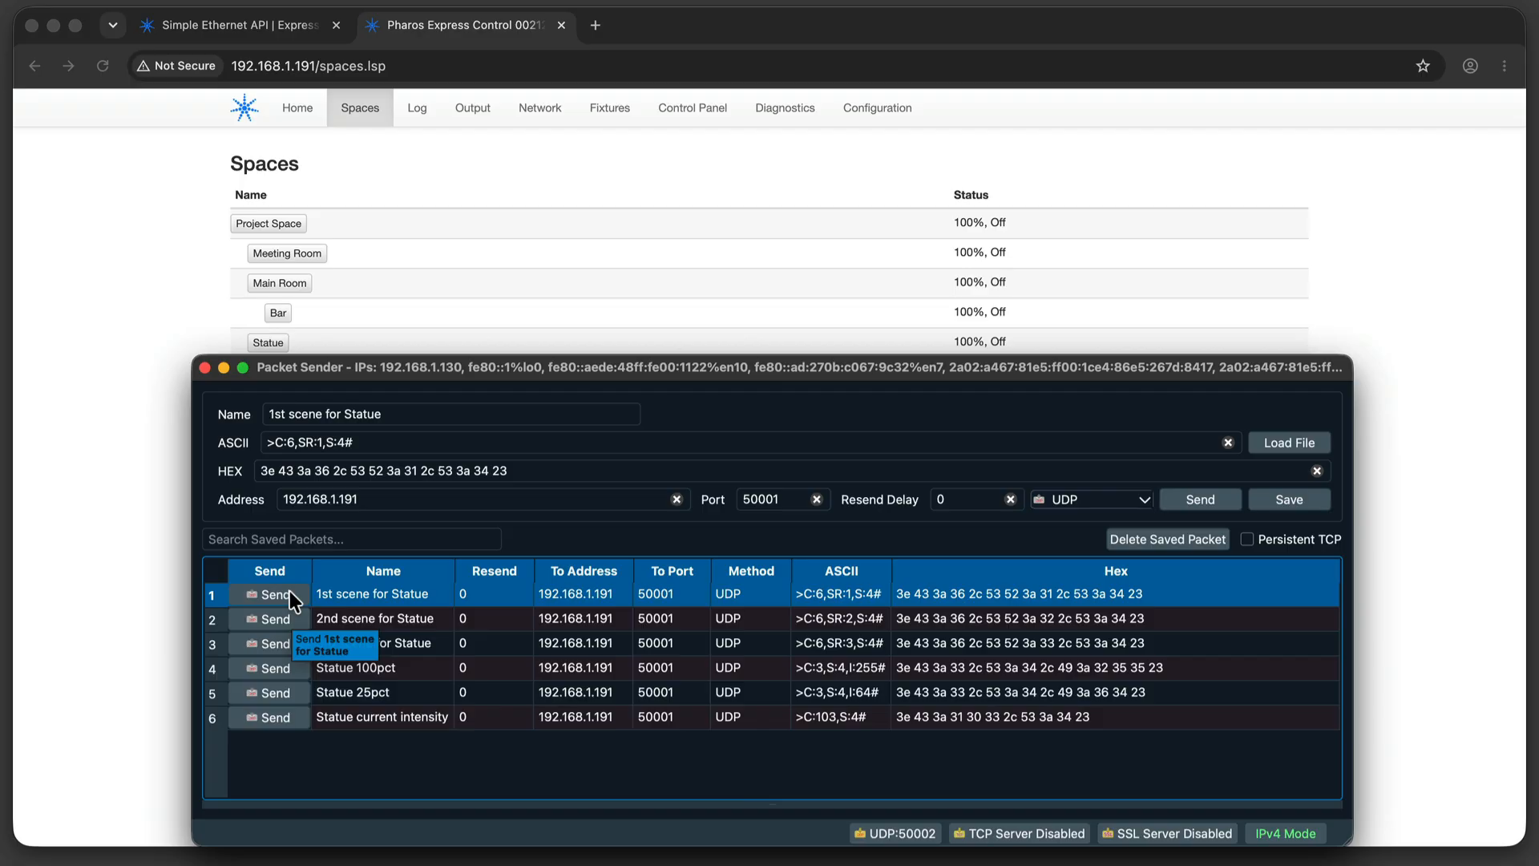
{"action": "left_click", "coordinate": [290, 593]}
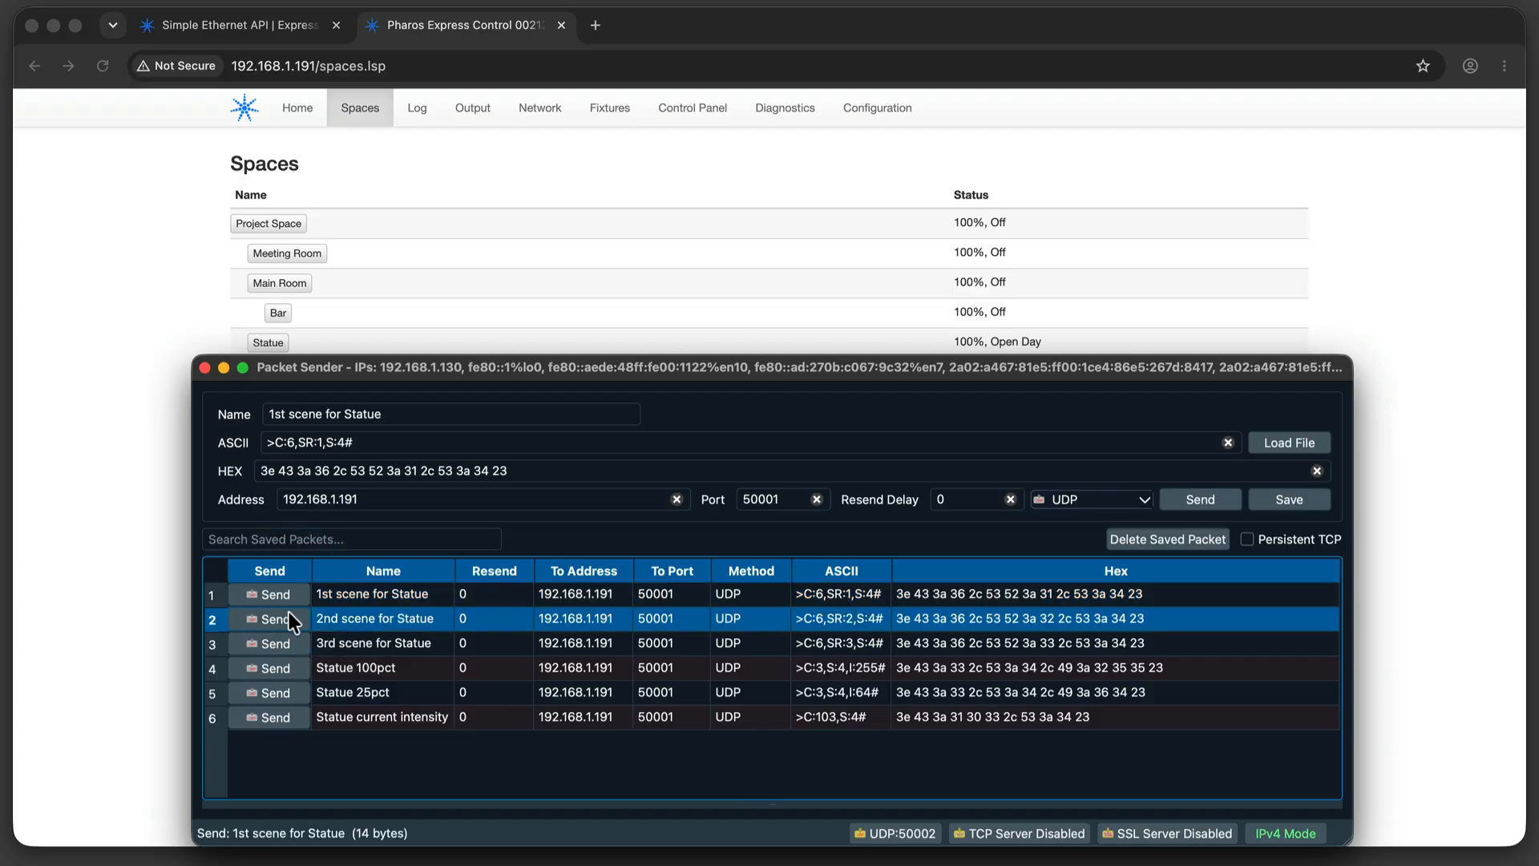
{"action": "left_click", "coordinate": [287, 636]}
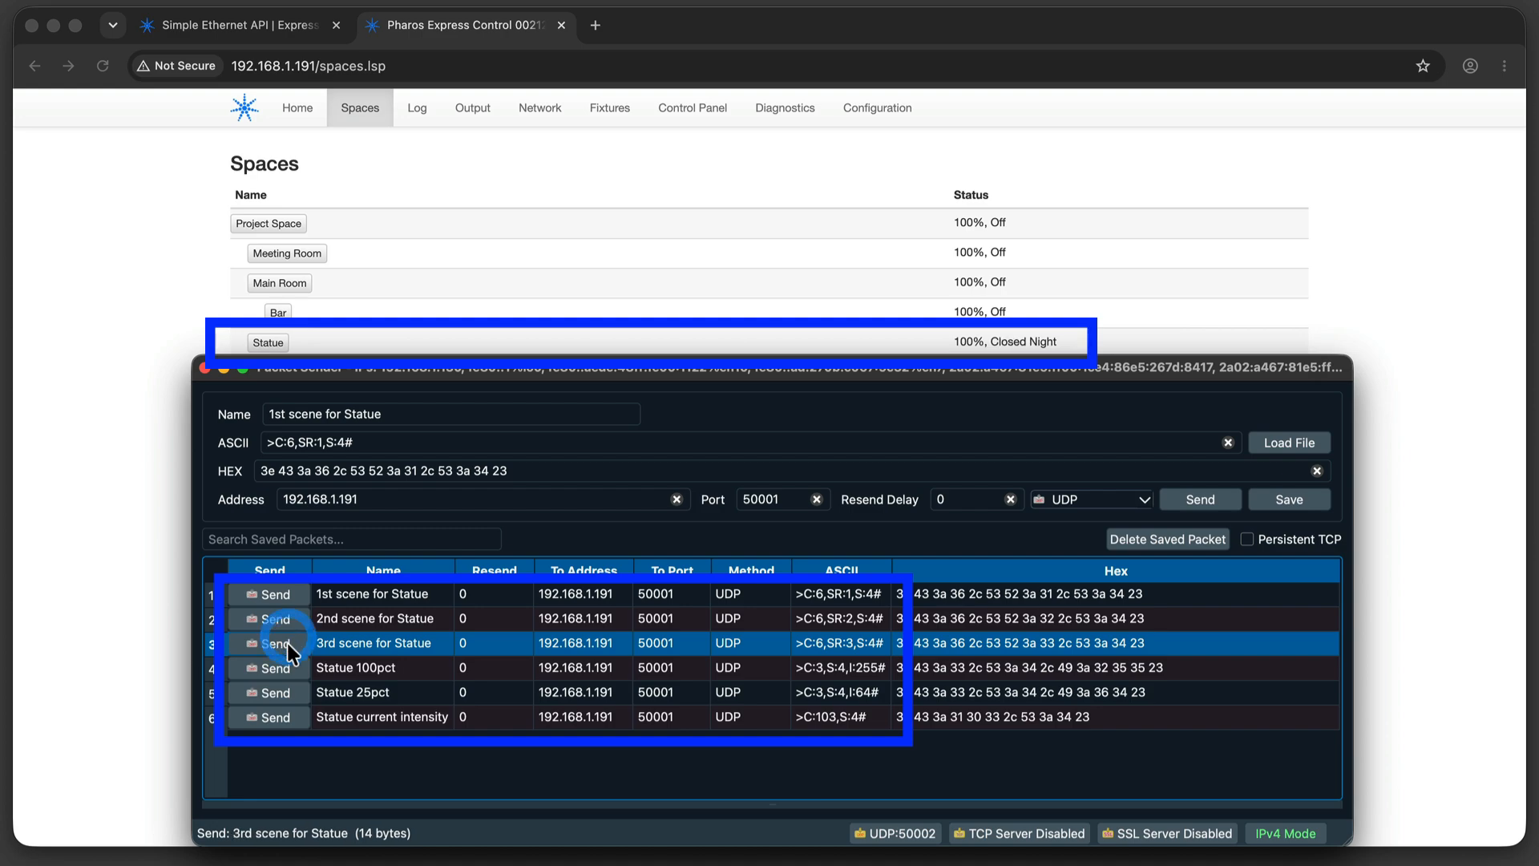
{"action": "left_click", "coordinate": [286, 687]}
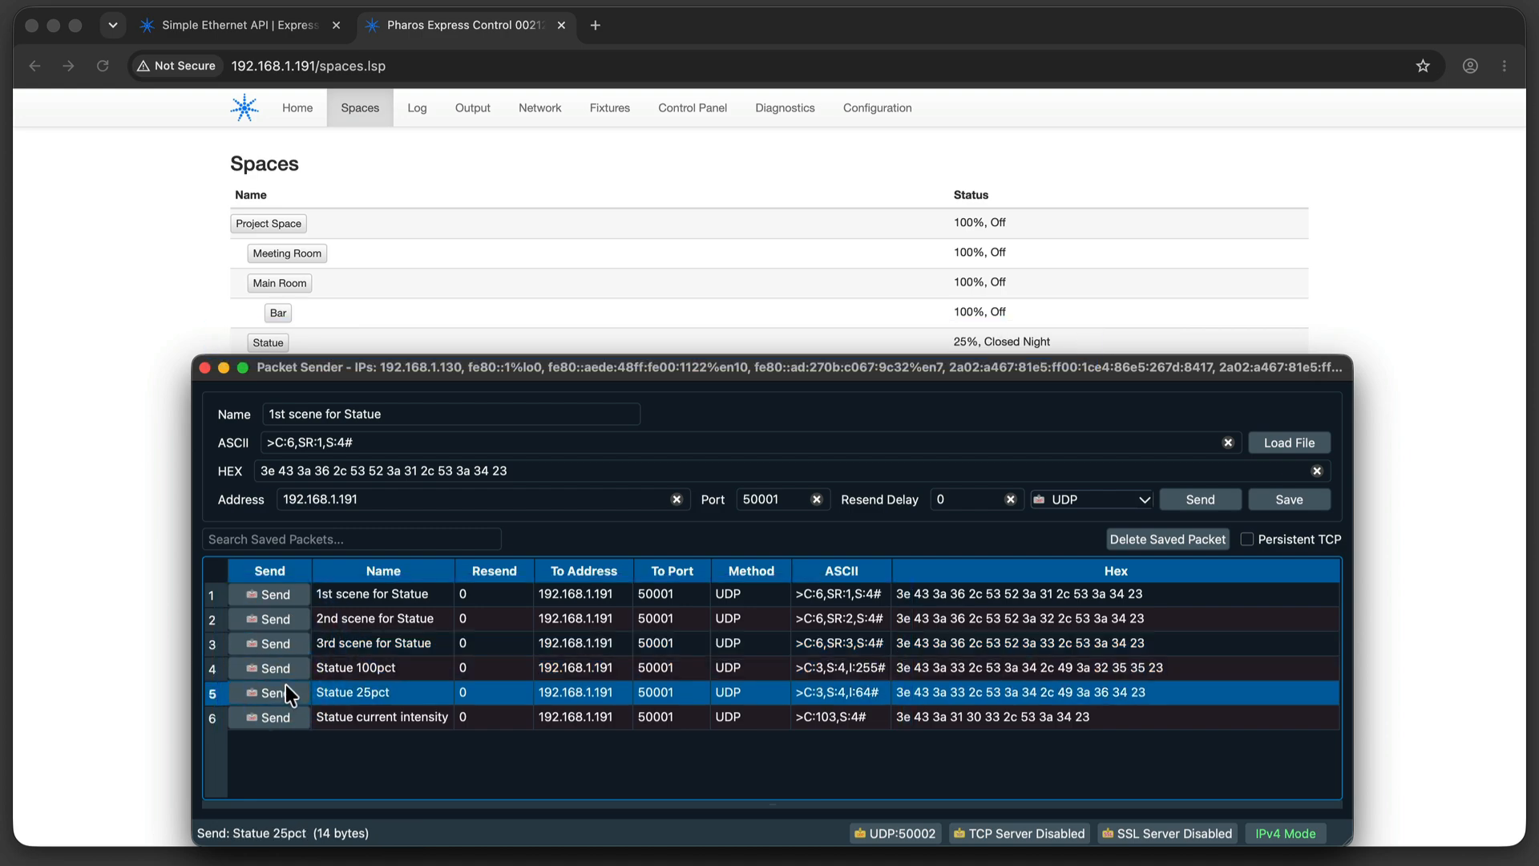
{"action": "left_click", "coordinate": [285, 666]}
{"action": "left_click", "coordinate": [285, 690]}
{"action": "left_click", "coordinate": [287, 714]}
{"action": "left_click_drag", "start_coordinate": [403, 804], "coordinate": [406, 635]}
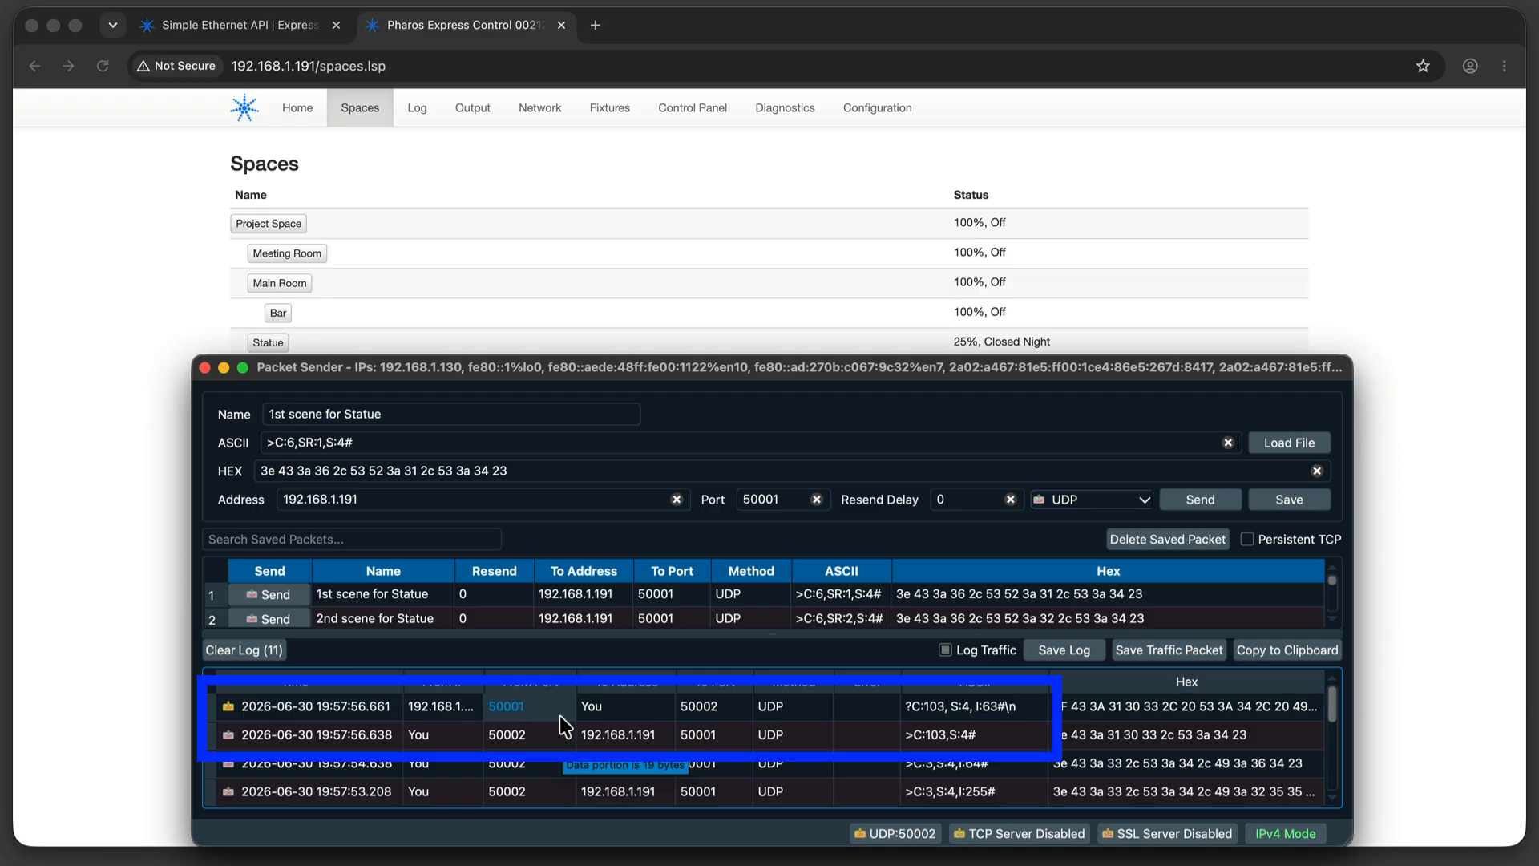
Open the controller's web Log page and set the log level filter to Normal.
{"action": "left_click", "coordinate": [406, 103]}
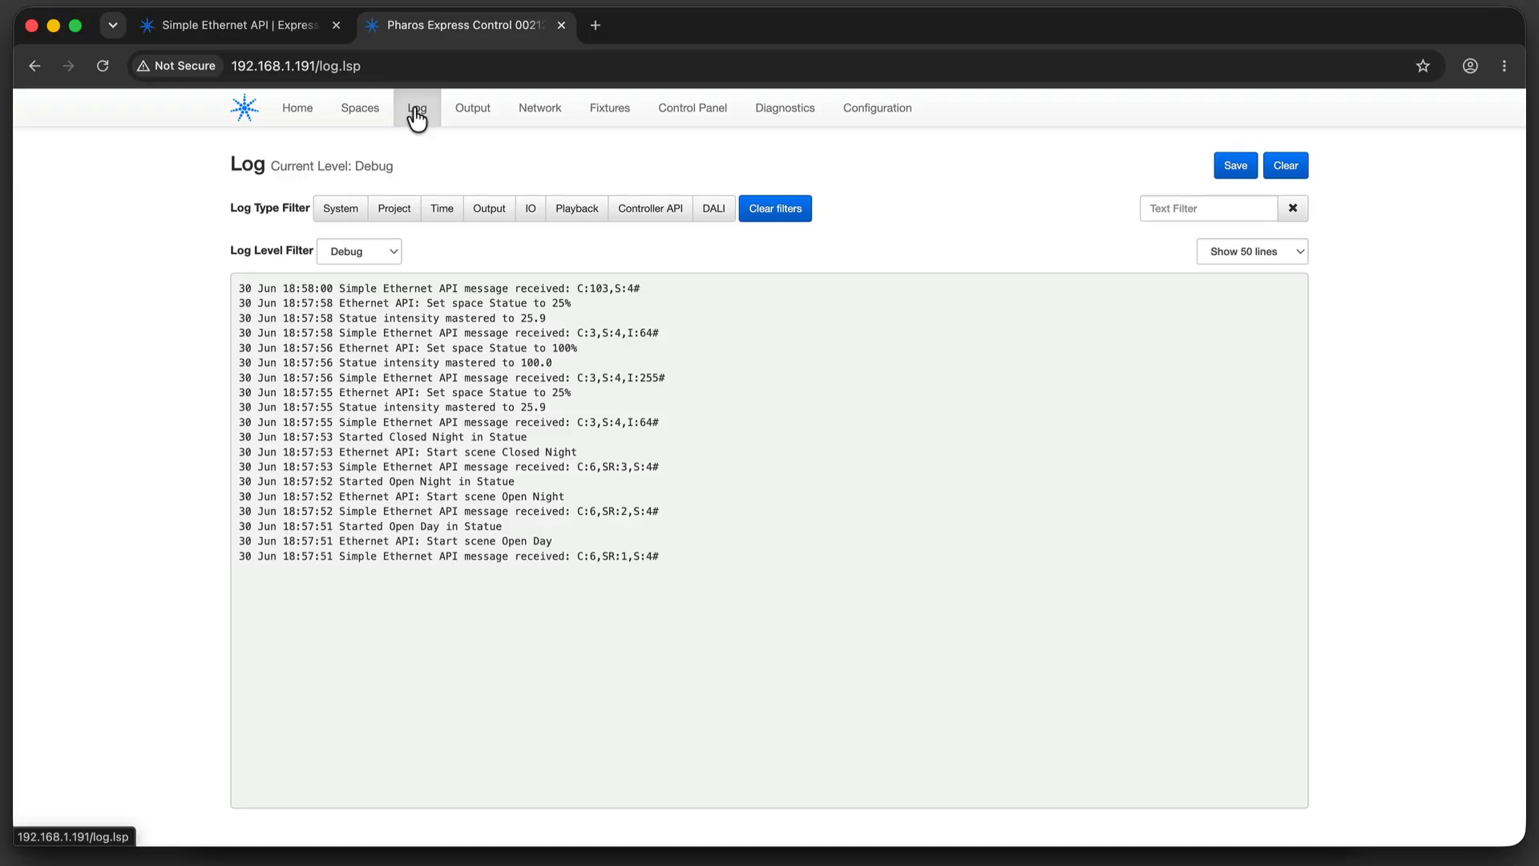
{"action": "left_click", "coordinate": [372, 252]}
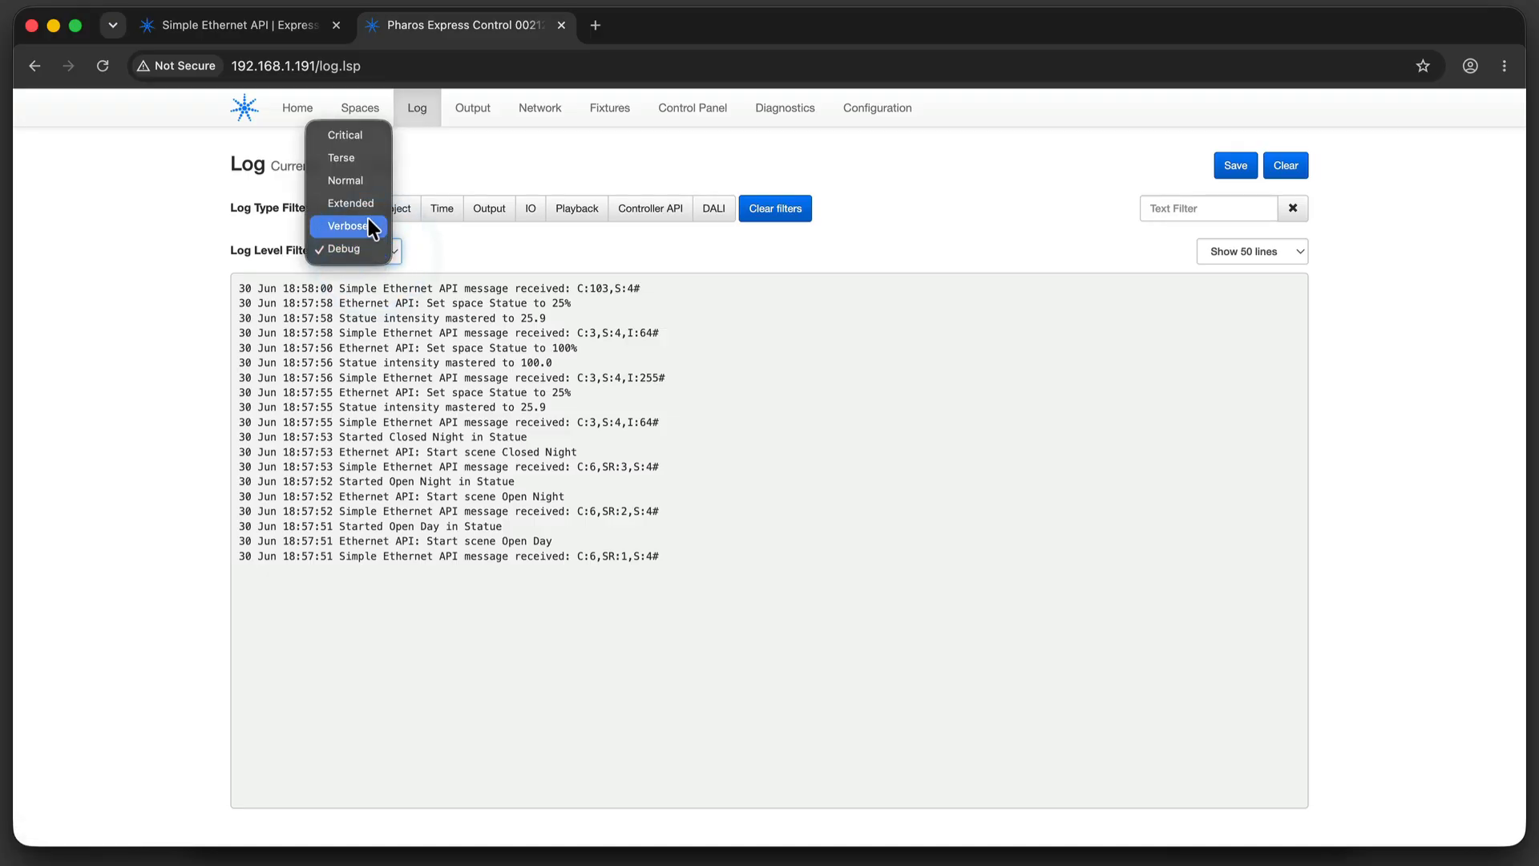
{"action": "left_click", "coordinate": [362, 180]}
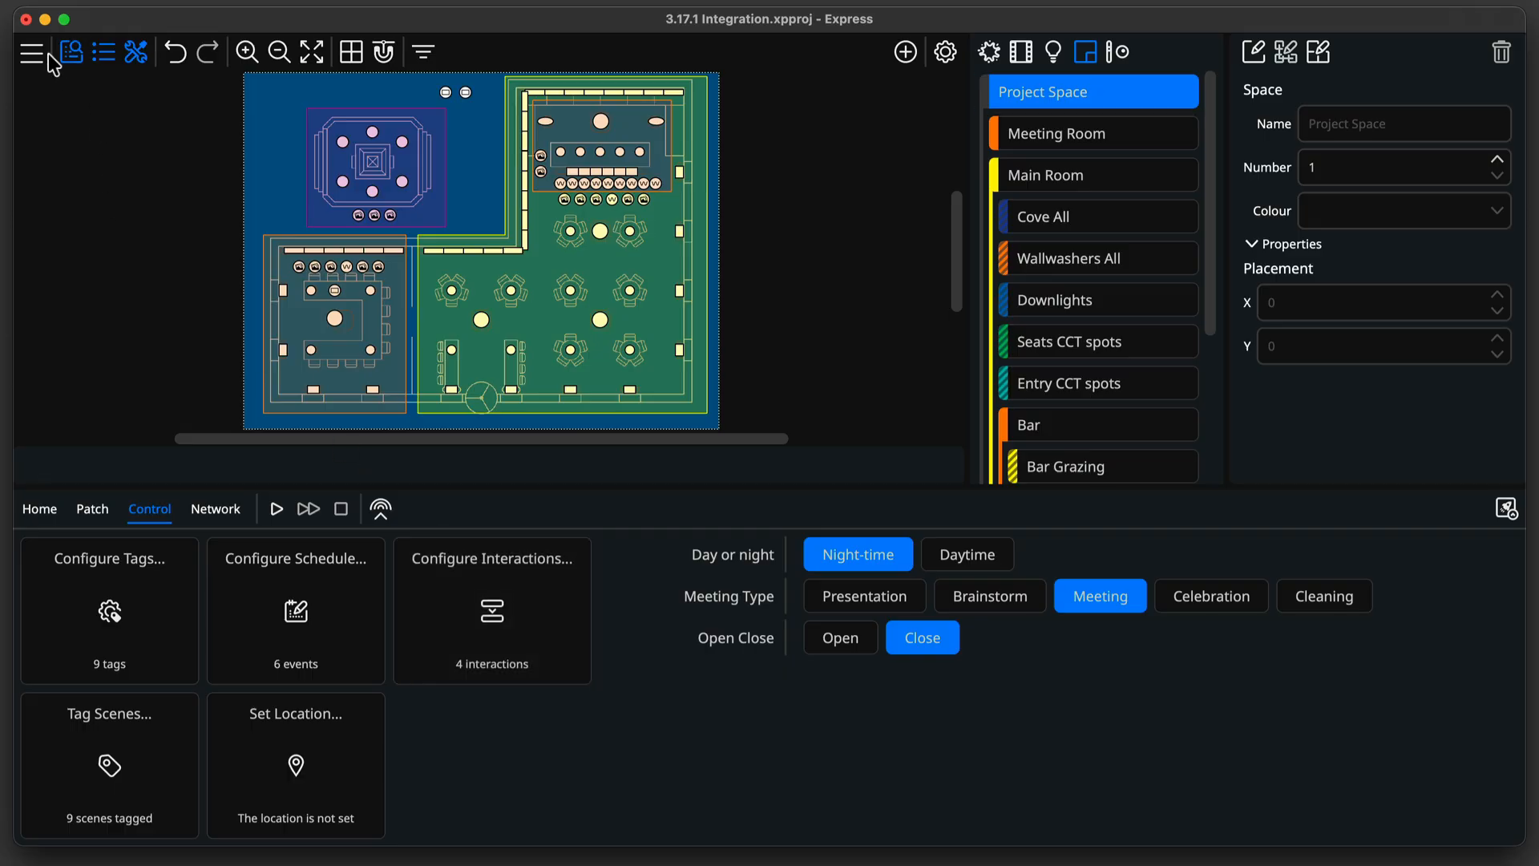
Open the integration configuration and switch the enabled protocol to DALI.
{"action": "left_click", "coordinate": [42, 51]}
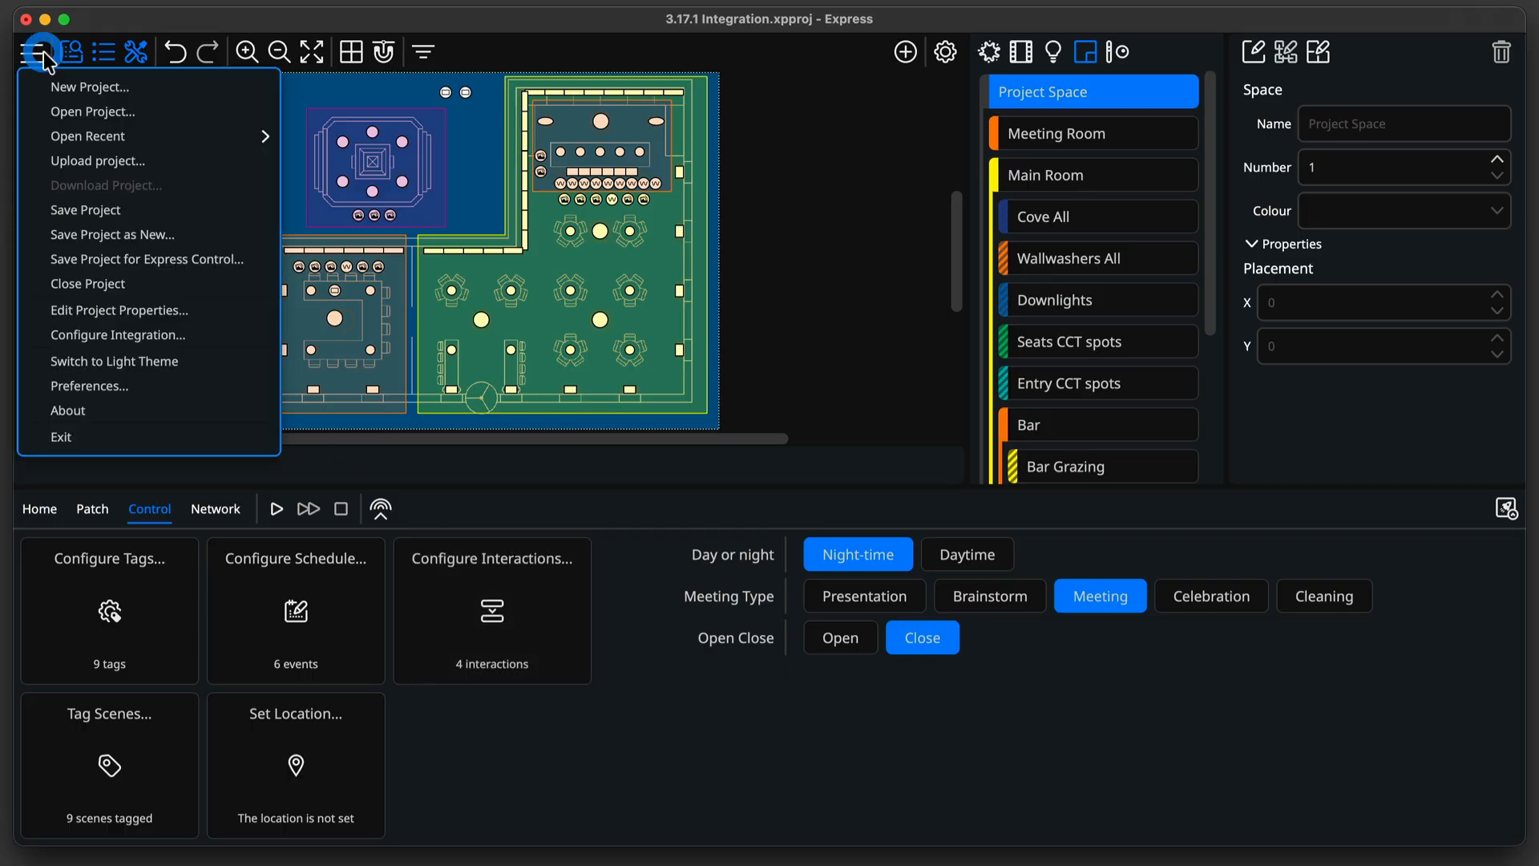
{"action": "left_click", "coordinate": [138, 327]}
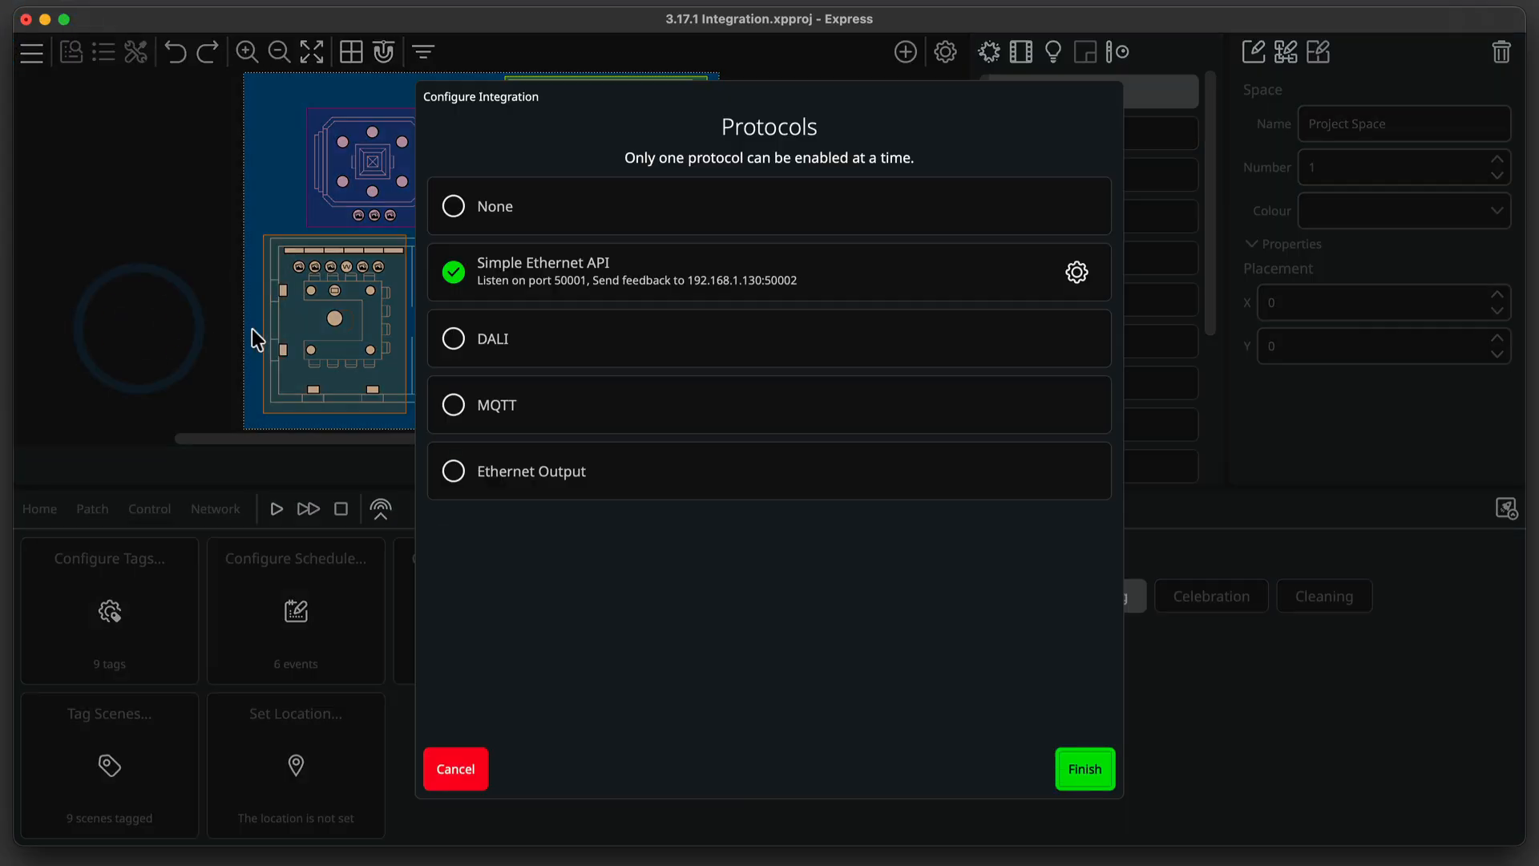
{"action": "left_click", "coordinate": [539, 335]}
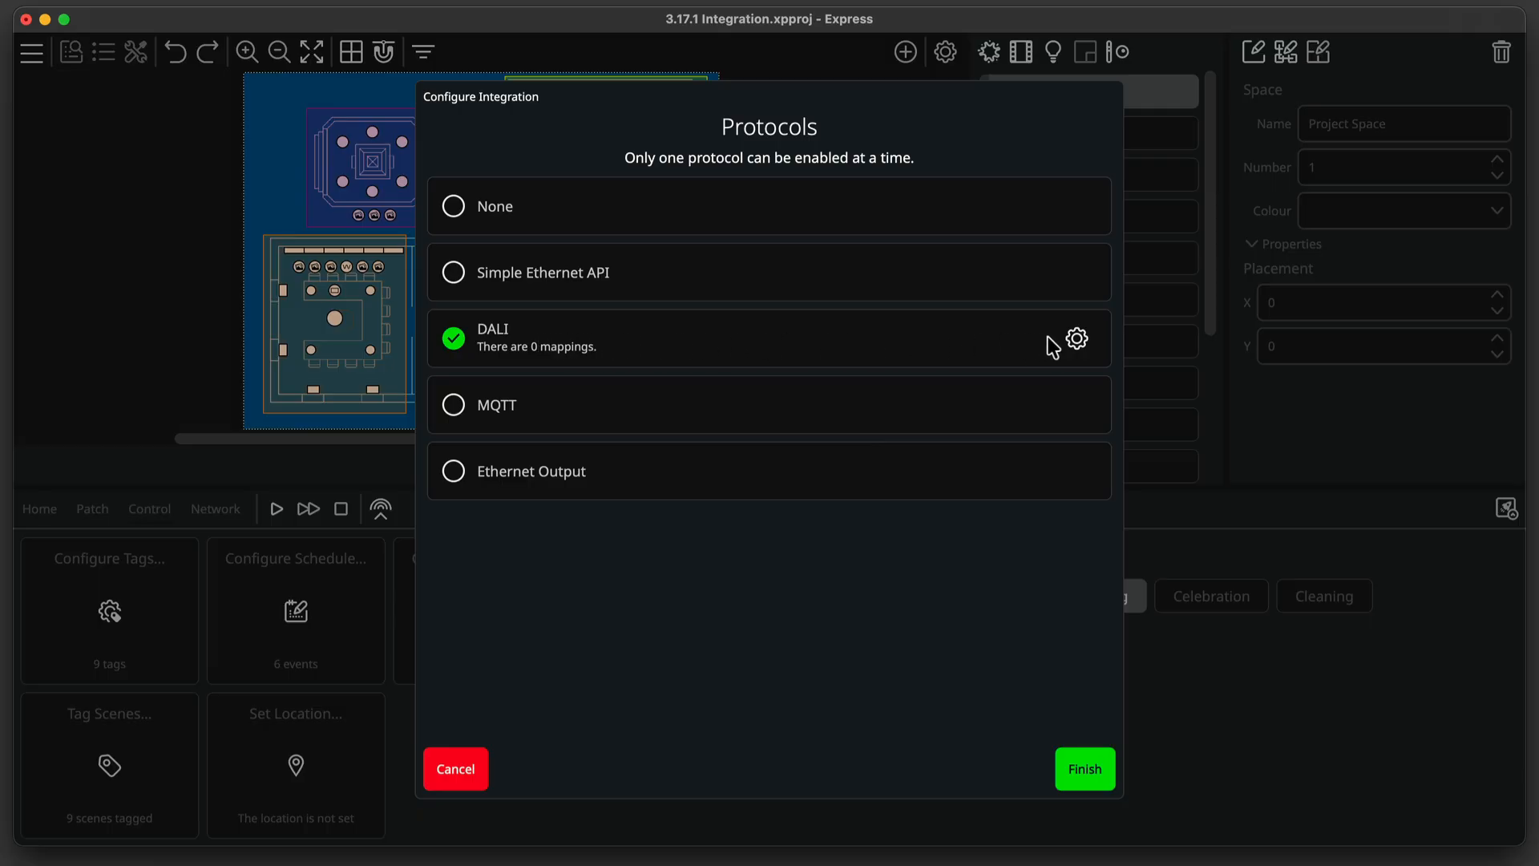
In the DALI settings, map group 0 intensity to Main Room and group 1 intensity to Meeting Room.
{"action": "left_click", "coordinate": [1075, 338]}
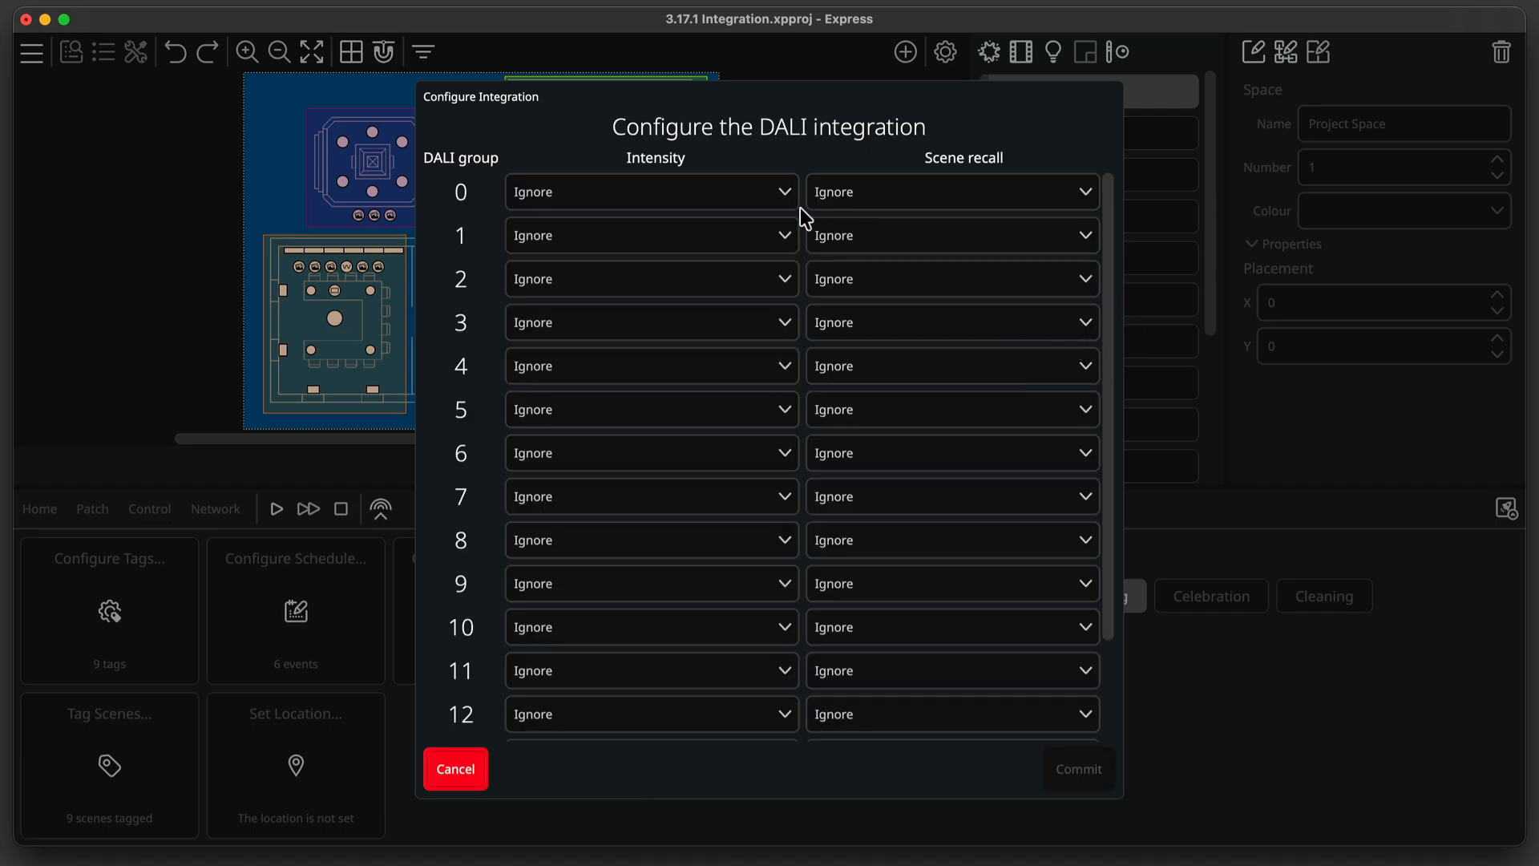
{"action": "left_click", "coordinate": [784, 196]}
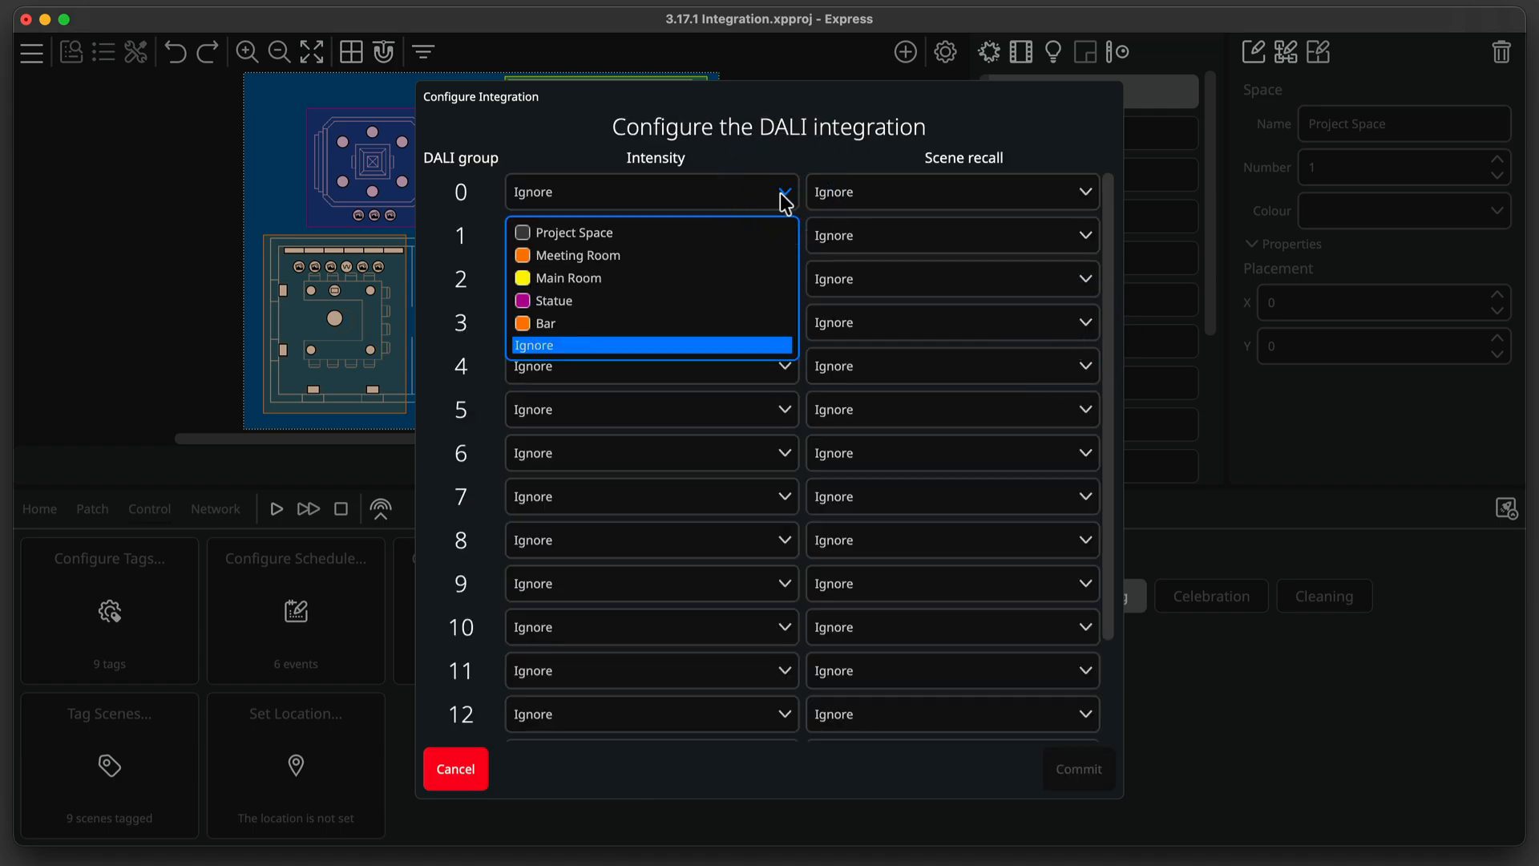
{"action": "left_click", "coordinate": [748, 277]}
{"action": "left_click", "coordinate": [747, 239]}
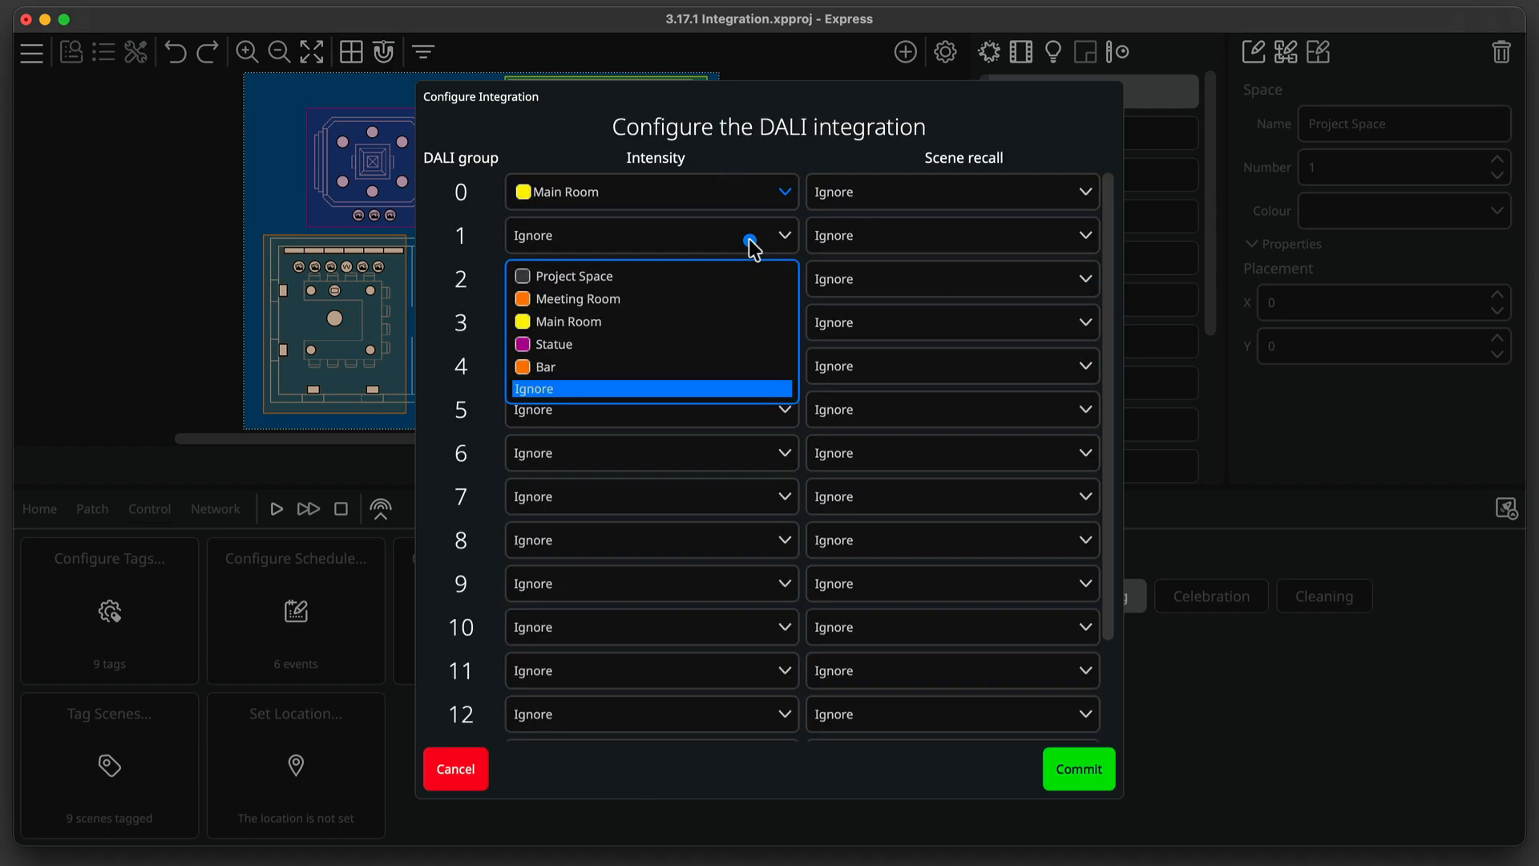
{"action": "left_click", "coordinate": [741, 303]}
Set group 1 scene recall to the Meeting Room space and group 2 to the Open Close tag set, then commit and finish.
{"action": "left_click", "coordinate": [855, 278]}
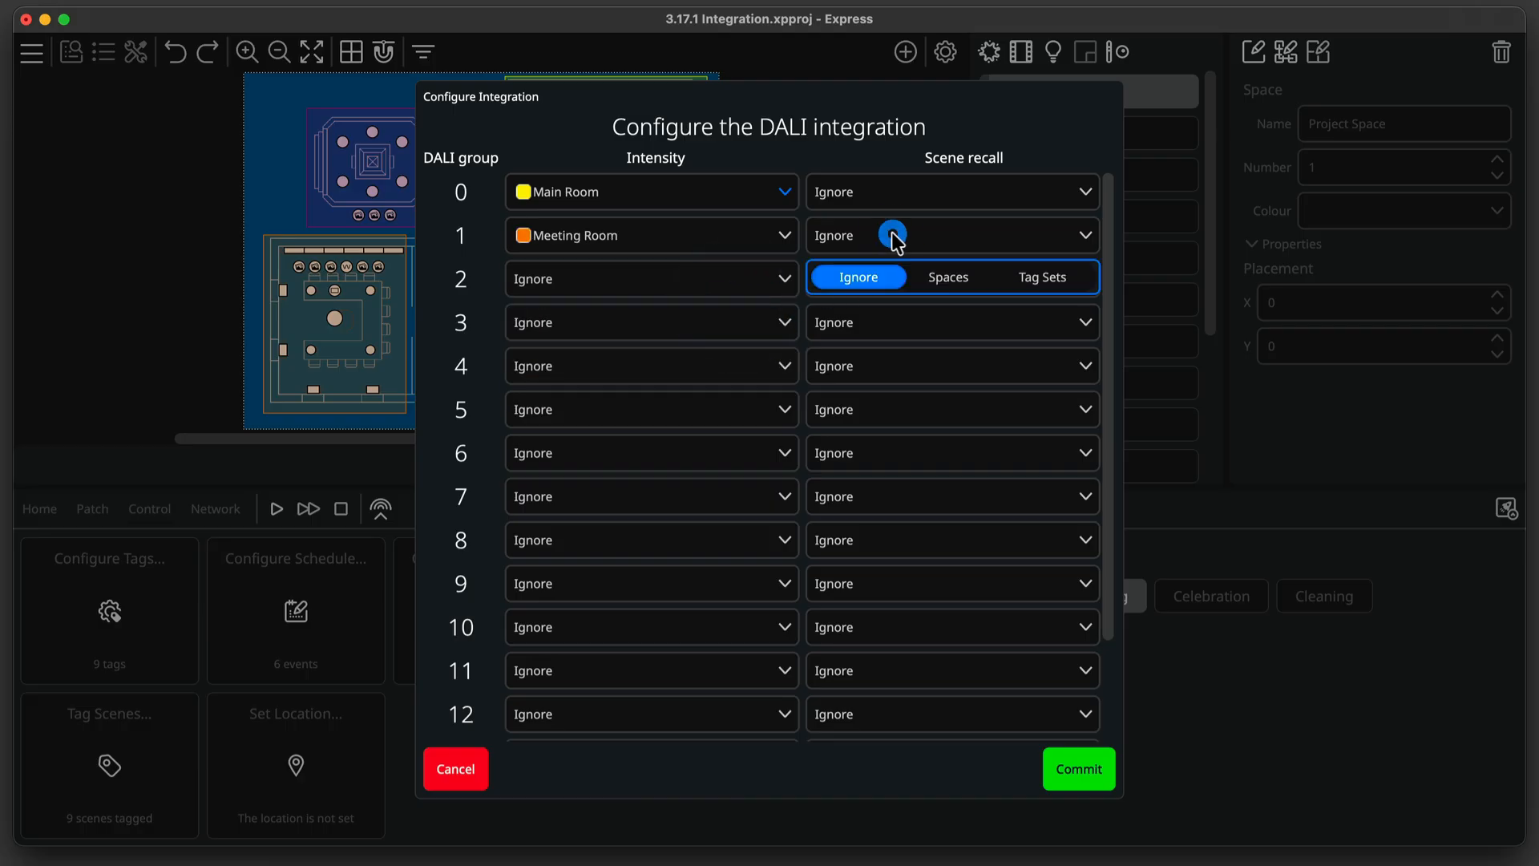
{"action": "left_click", "coordinate": [934, 276]}
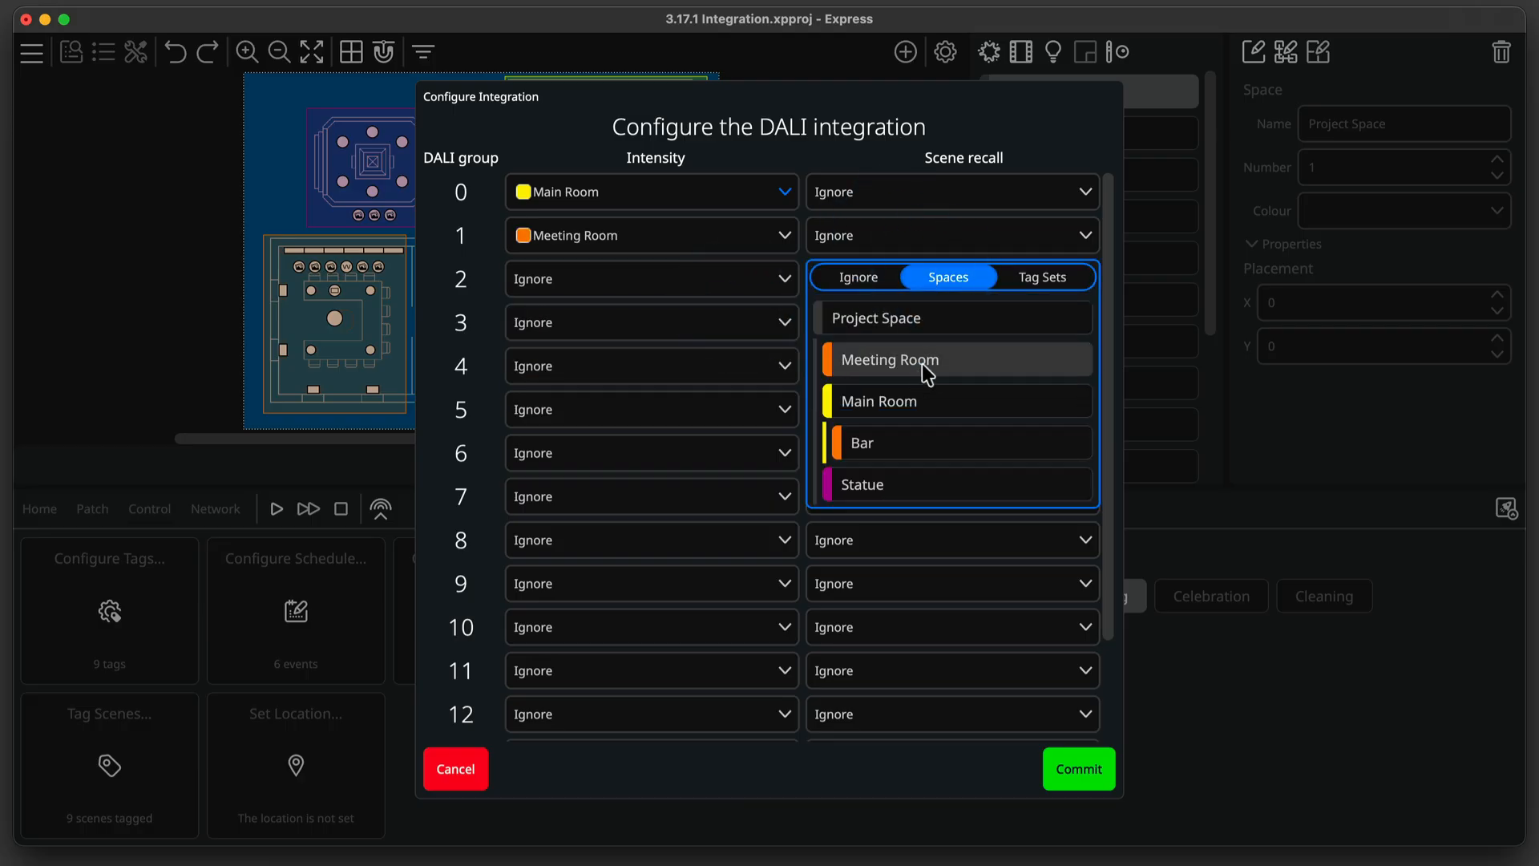
{"action": "left_click", "coordinate": [922, 360]}
{"action": "left_click", "coordinate": [941, 281]}
{"action": "left_click", "coordinate": [1034, 323]}
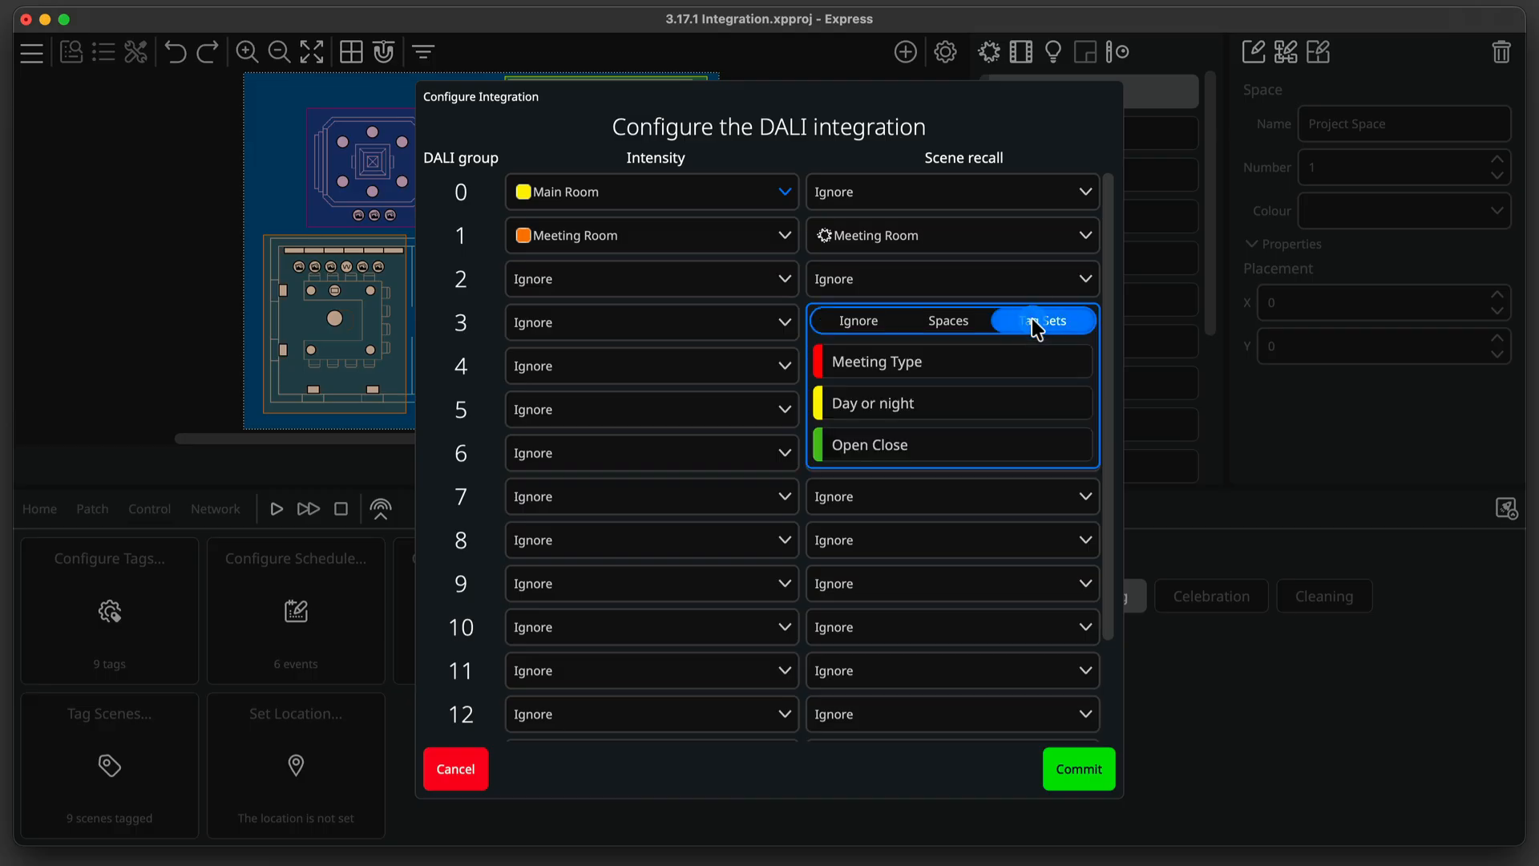
{"action": "left_click", "coordinate": [932, 441]}
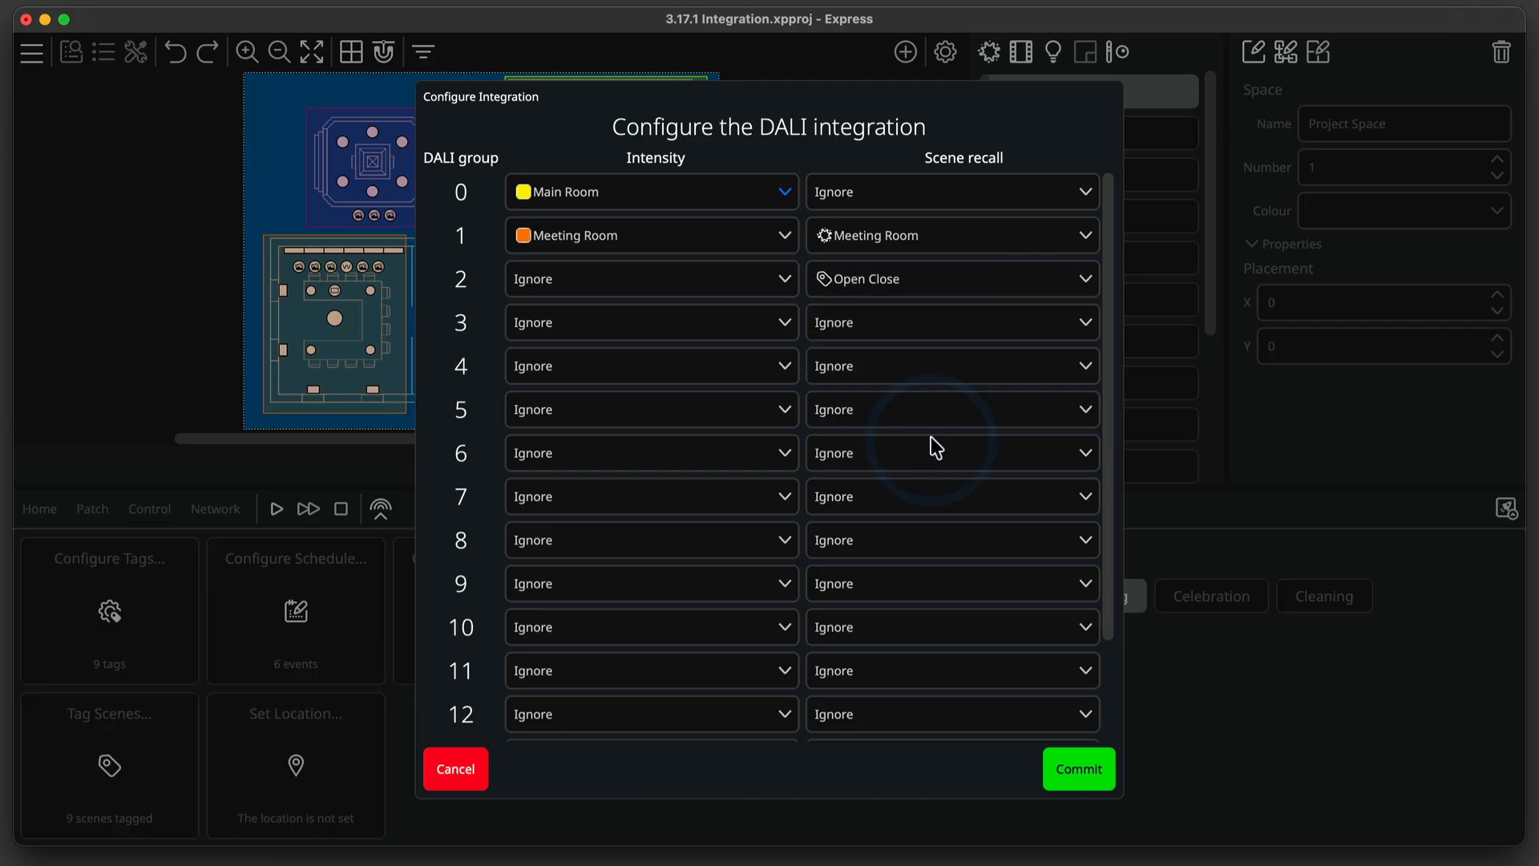
{"action": "left_click", "coordinate": [1059, 780]}
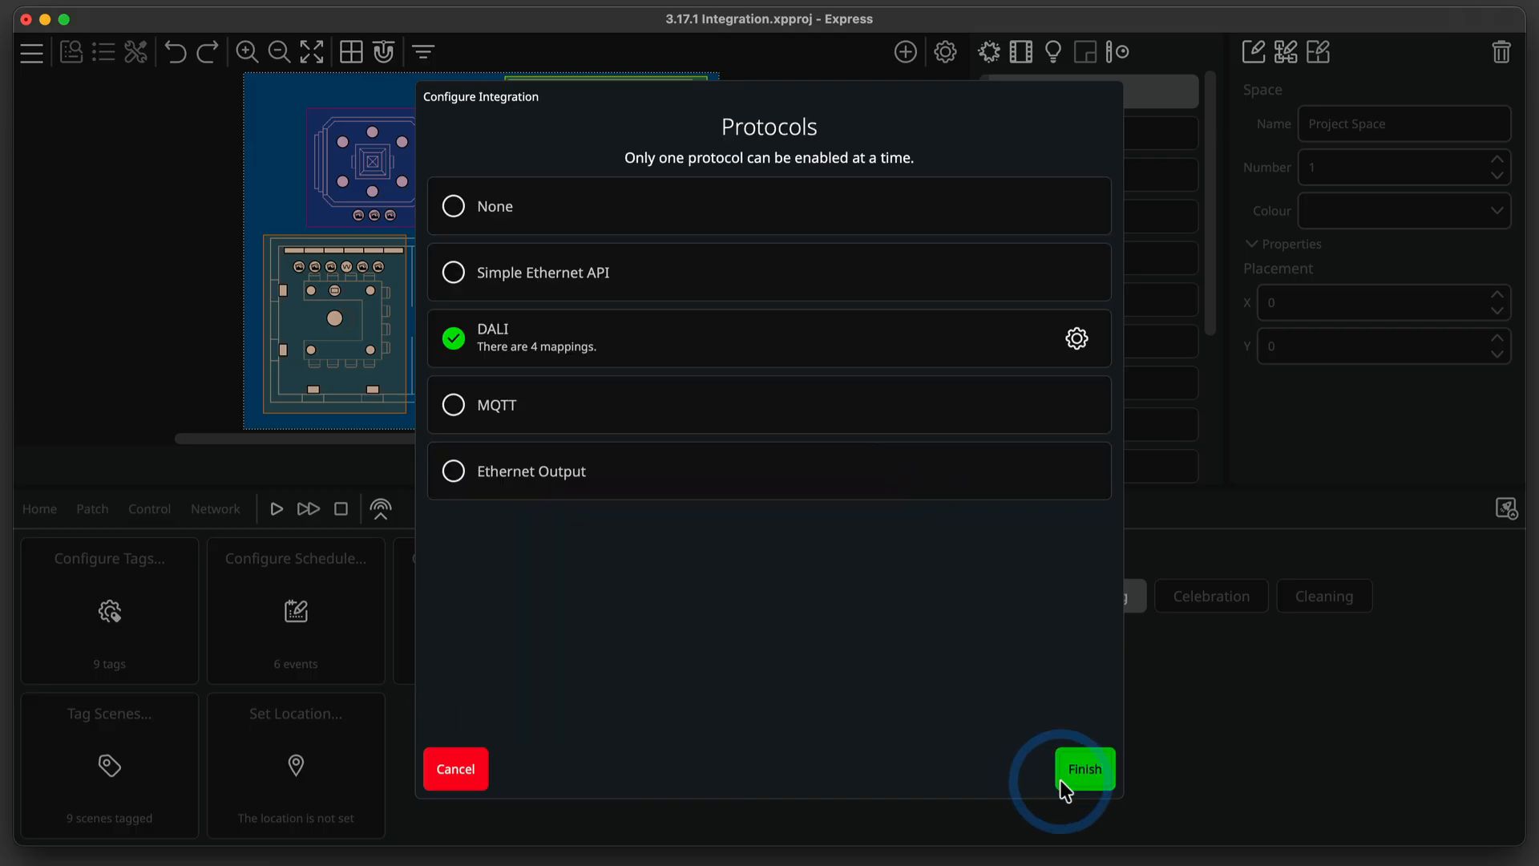
{"action": "left_click", "coordinate": [1084, 770]}
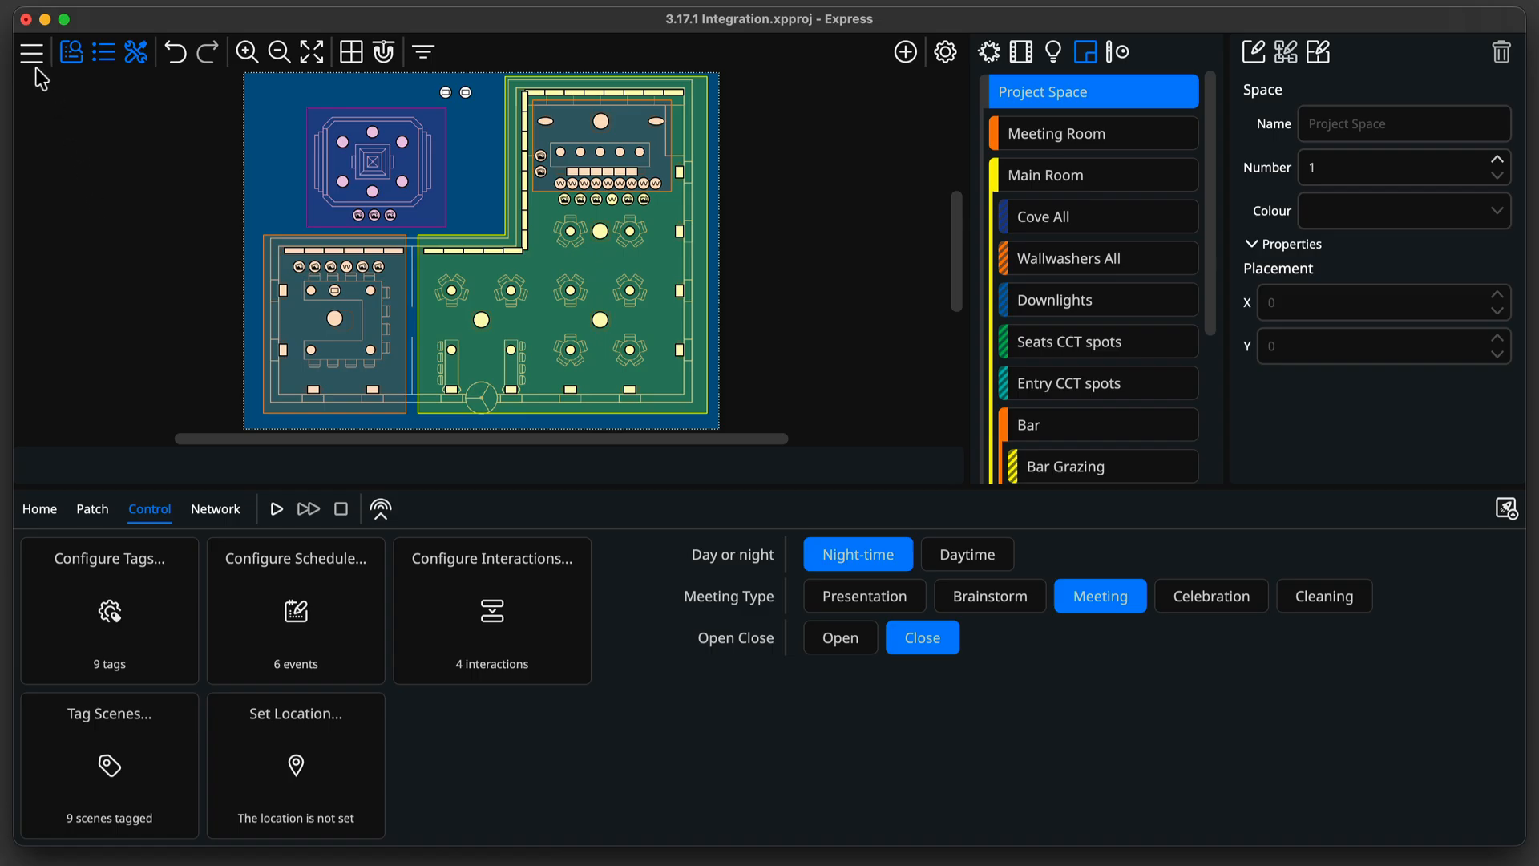
Open the integration configuration again and switch the enabled protocol to MQTT.
{"action": "left_click", "coordinate": [32, 53]}
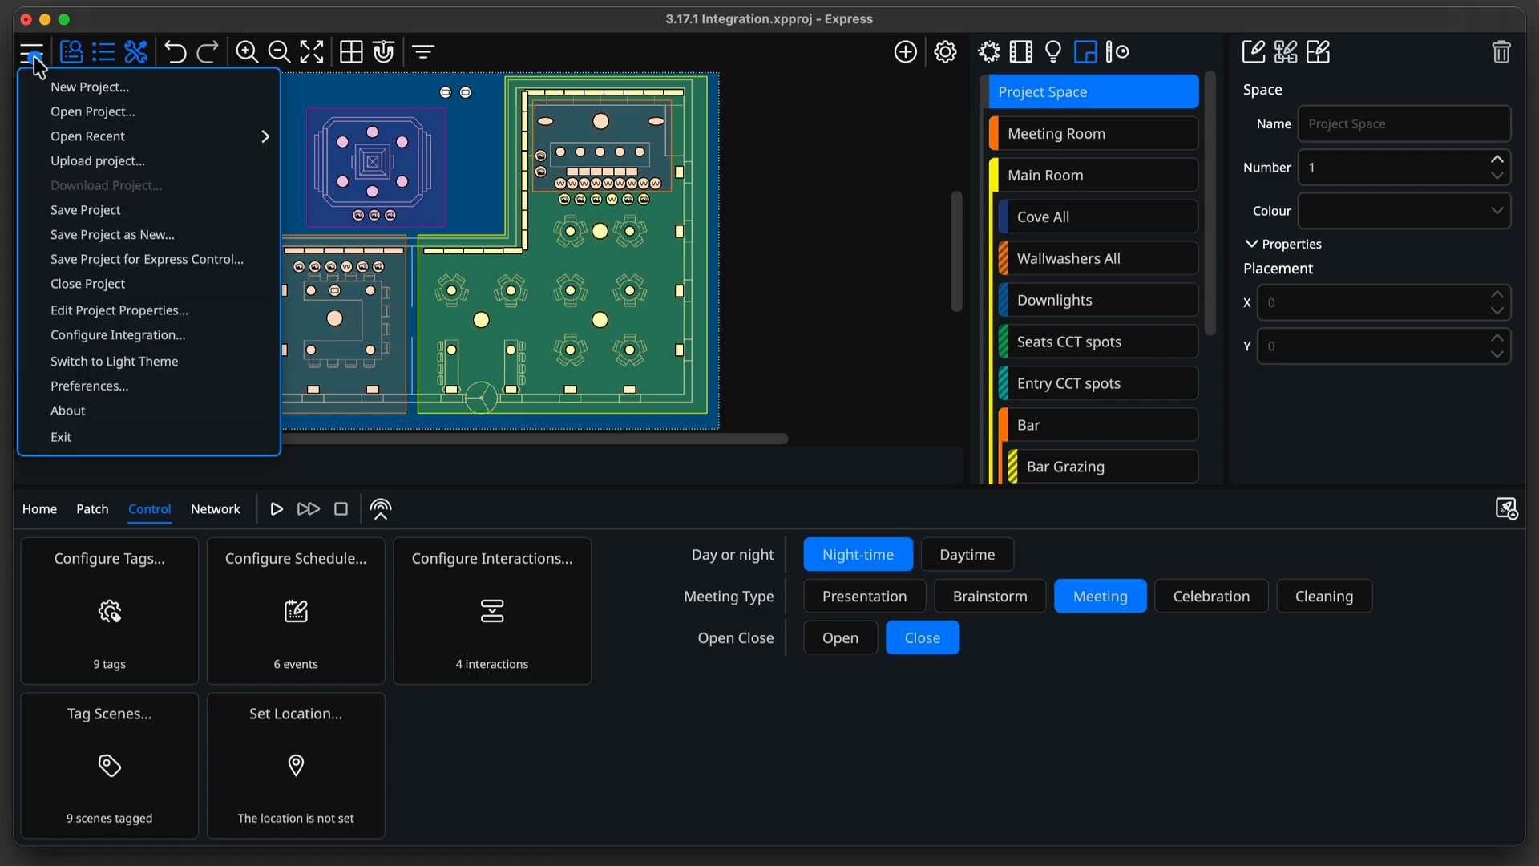
{"action": "left_click", "coordinate": [90, 335]}
{"action": "left_click", "coordinate": [522, 399]}
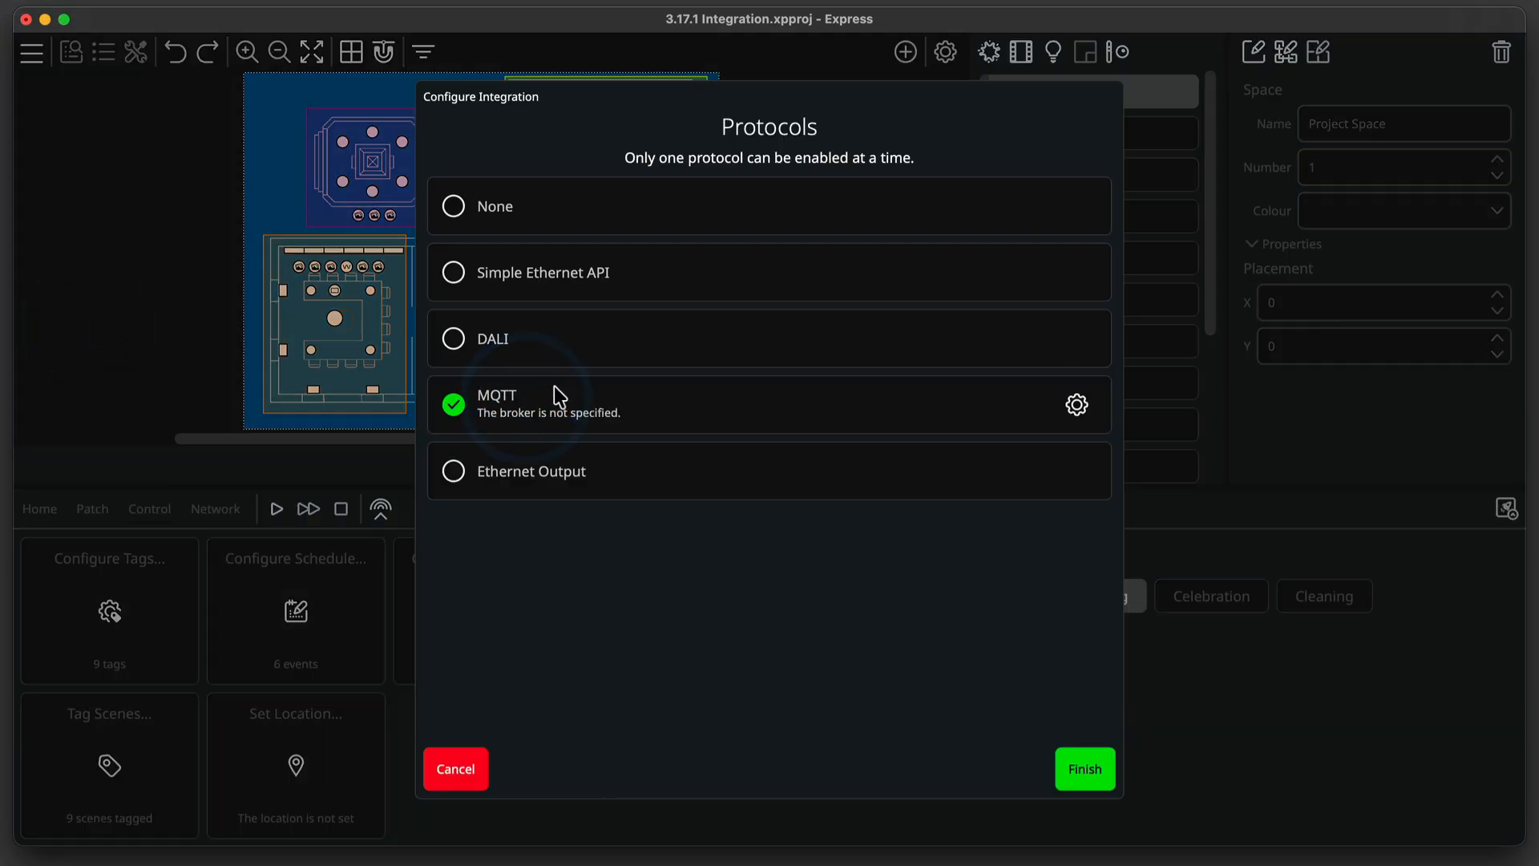
In the MQTT settings, paste the HiveMQ broker address, set the port to 8883 and enable SSL/TLS.
{"action": "left_click", "coordinate": [1077, 406]}
{"action": "left_click", "coordinate": [926, 189]}
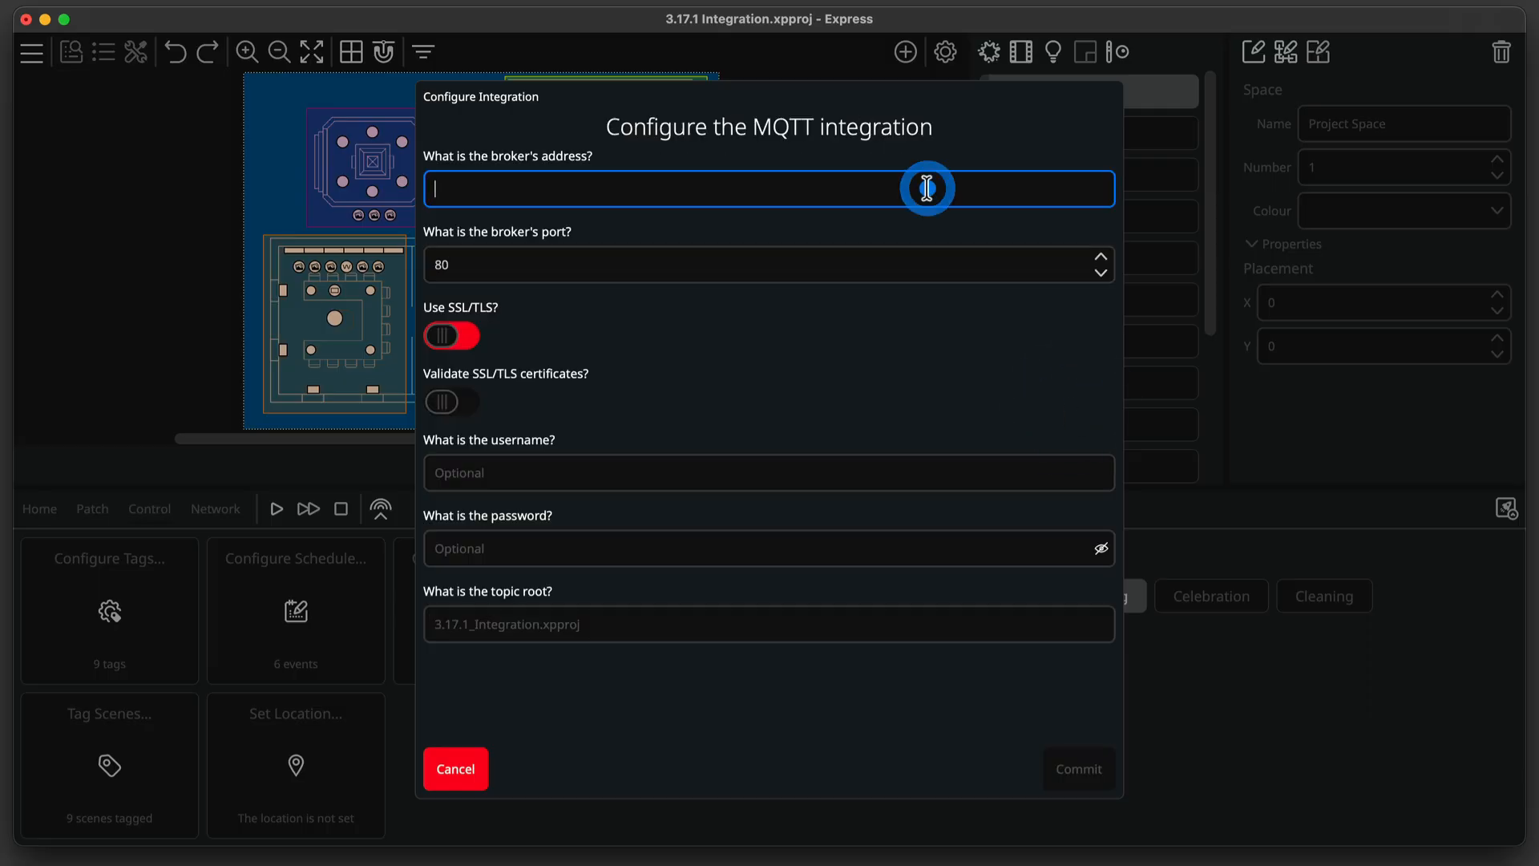
{"action": "type", "text": "6fa127a229e848f3840509dc412ef74e.s1.eu.hivemq.cloud"}
{"action": "left_click", "coordinate": [877, 261]}
{"action": "type", "text": "8883"}
{"action": "left_click", "coordinate": [445, 335]}
Enter the MQTT broker username and paste the account password.
{"action": "left_click", "coordinate": [676, 481]}
{"action": "type", "text": "Test3MQTT"}
{"action": "key", "text": "Tab"}
{"action": "key", "text": "super+v"}
Set the MQTT topic root to training, then commit the settings and finish the integration setup.
{"action": "key", "text": "Tab"}
{"action": "type", "text": "training"}
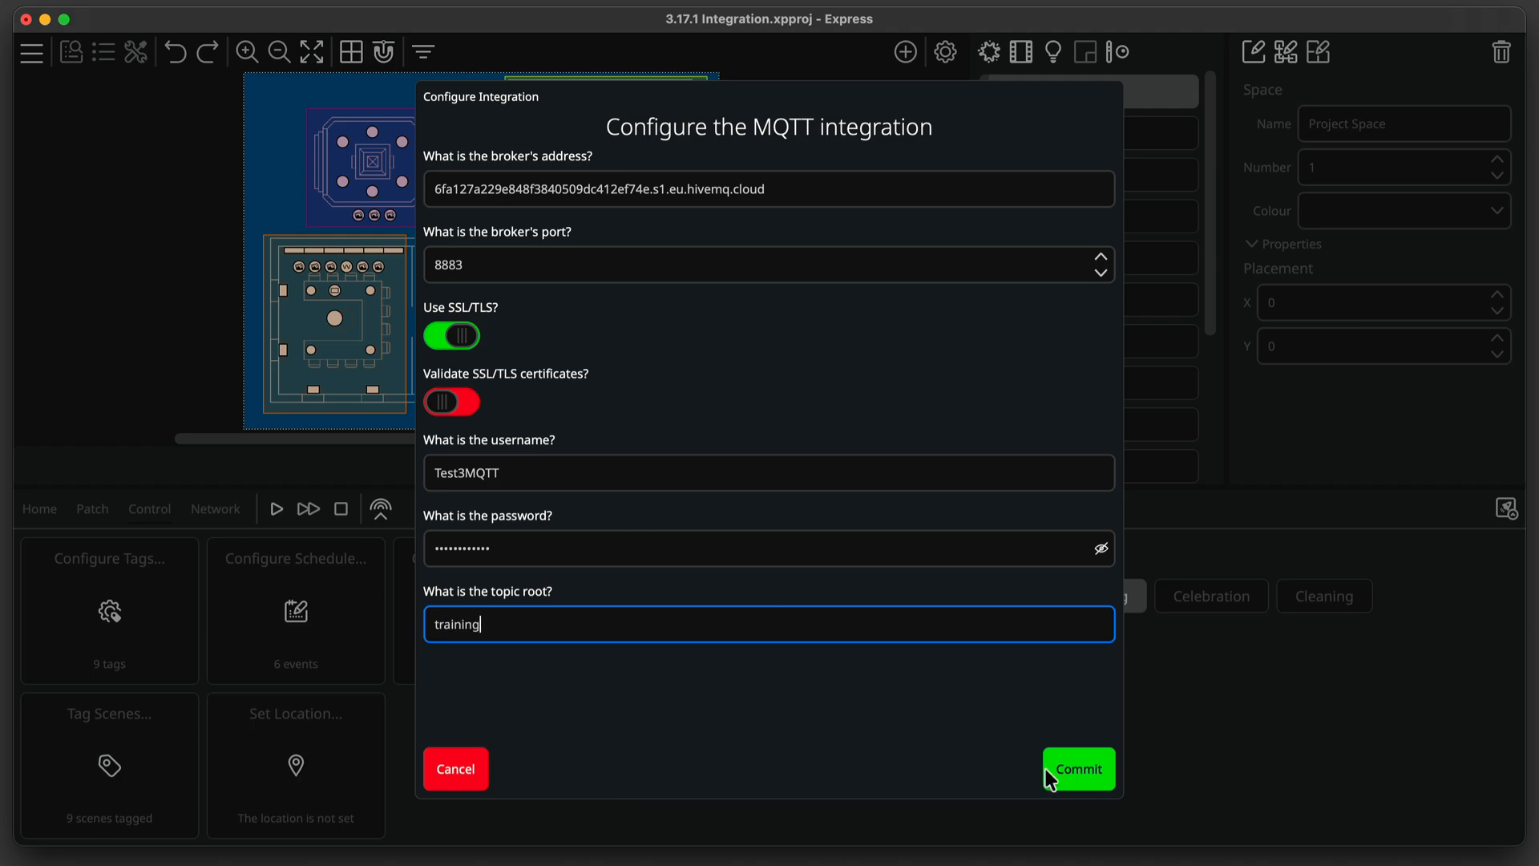
{"action": "left_click", "coordinate": [1073, 768]}
{"action": "left_click", "coordinate": [1072, 768]}
Upload the project to the Express Control.
{"action": "left_click", "coordinate": [1504, 508]}
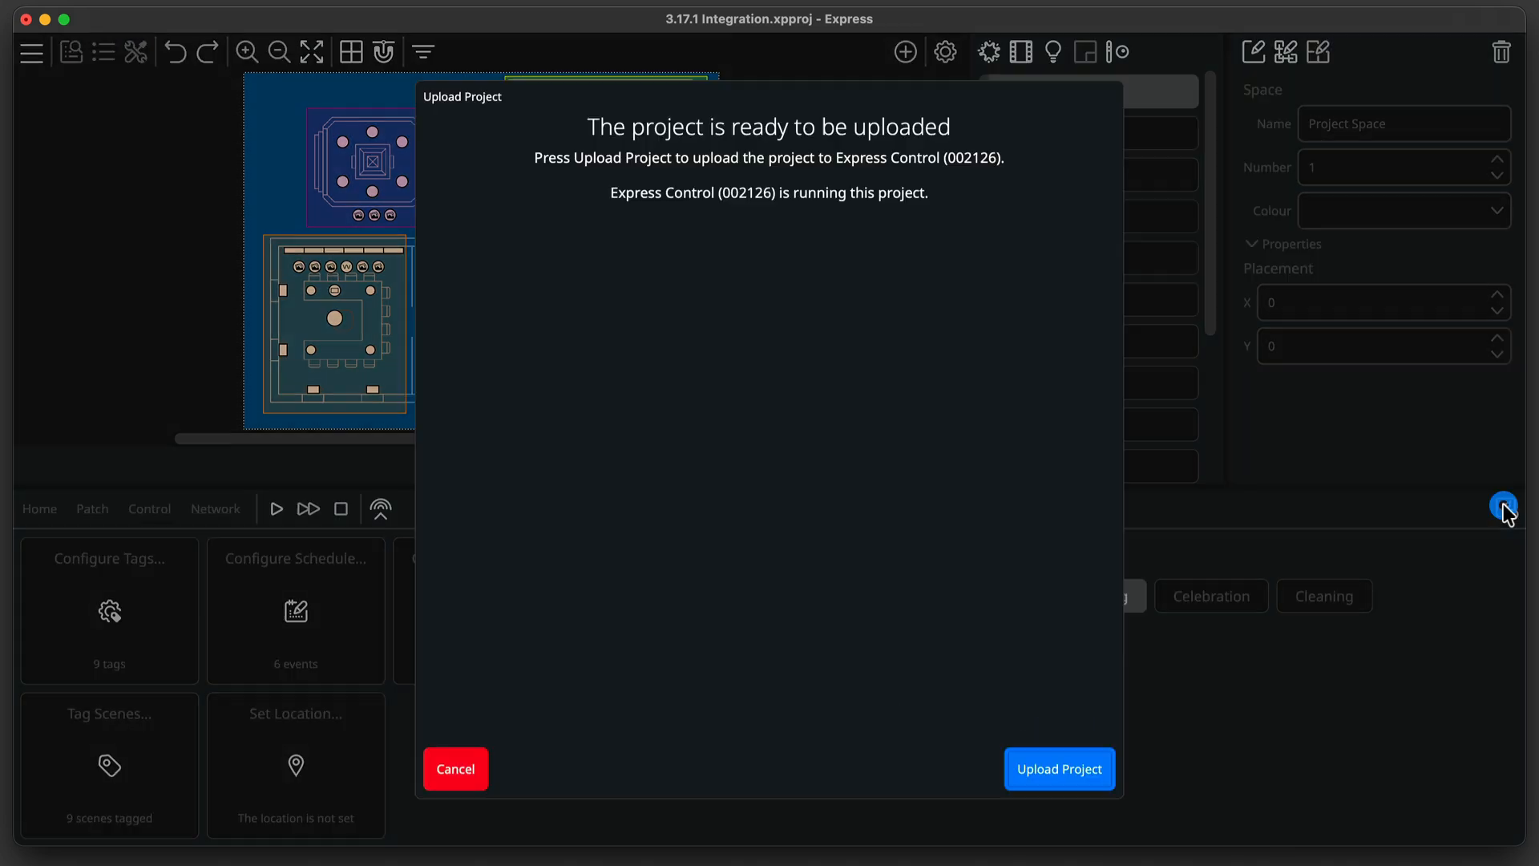
{"action": "left_click", "coordinate": [1057, 772]}
{"action": "left_click", "coordinate": [1056, 772]}
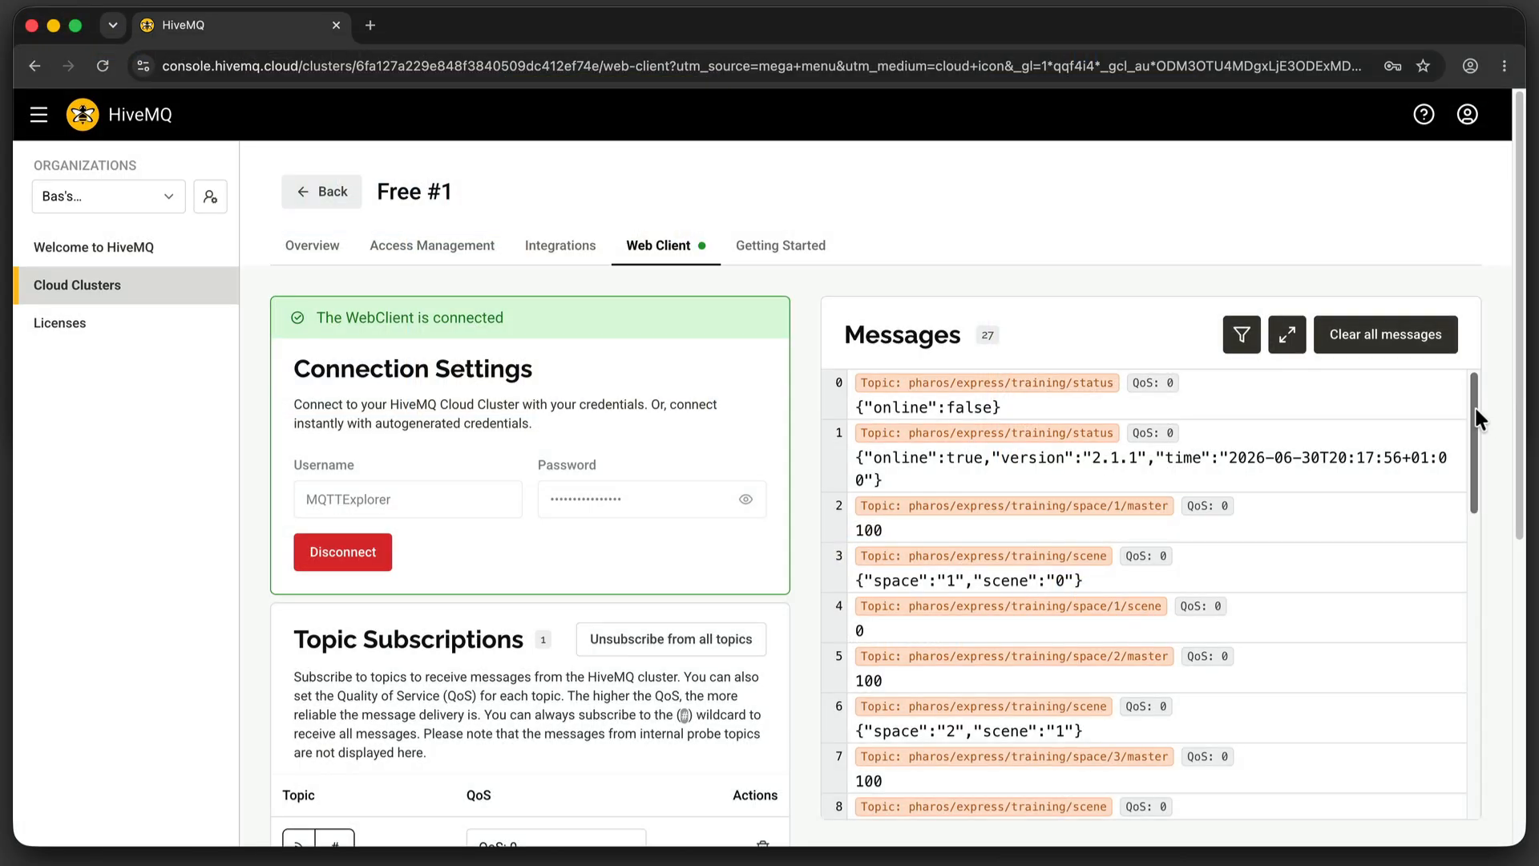
In the HiveMQ web client, publish message 2 to topic pharos/express/training/set/space/4/scene.
{"action": "scroll", "coordinate": [1472, 431], "scroll_direction": "down", "scroll_amount": 1}
{"action": "left_click_drag", "start_coordinate": [1472, 431], "coordinate": [1458, 779]}
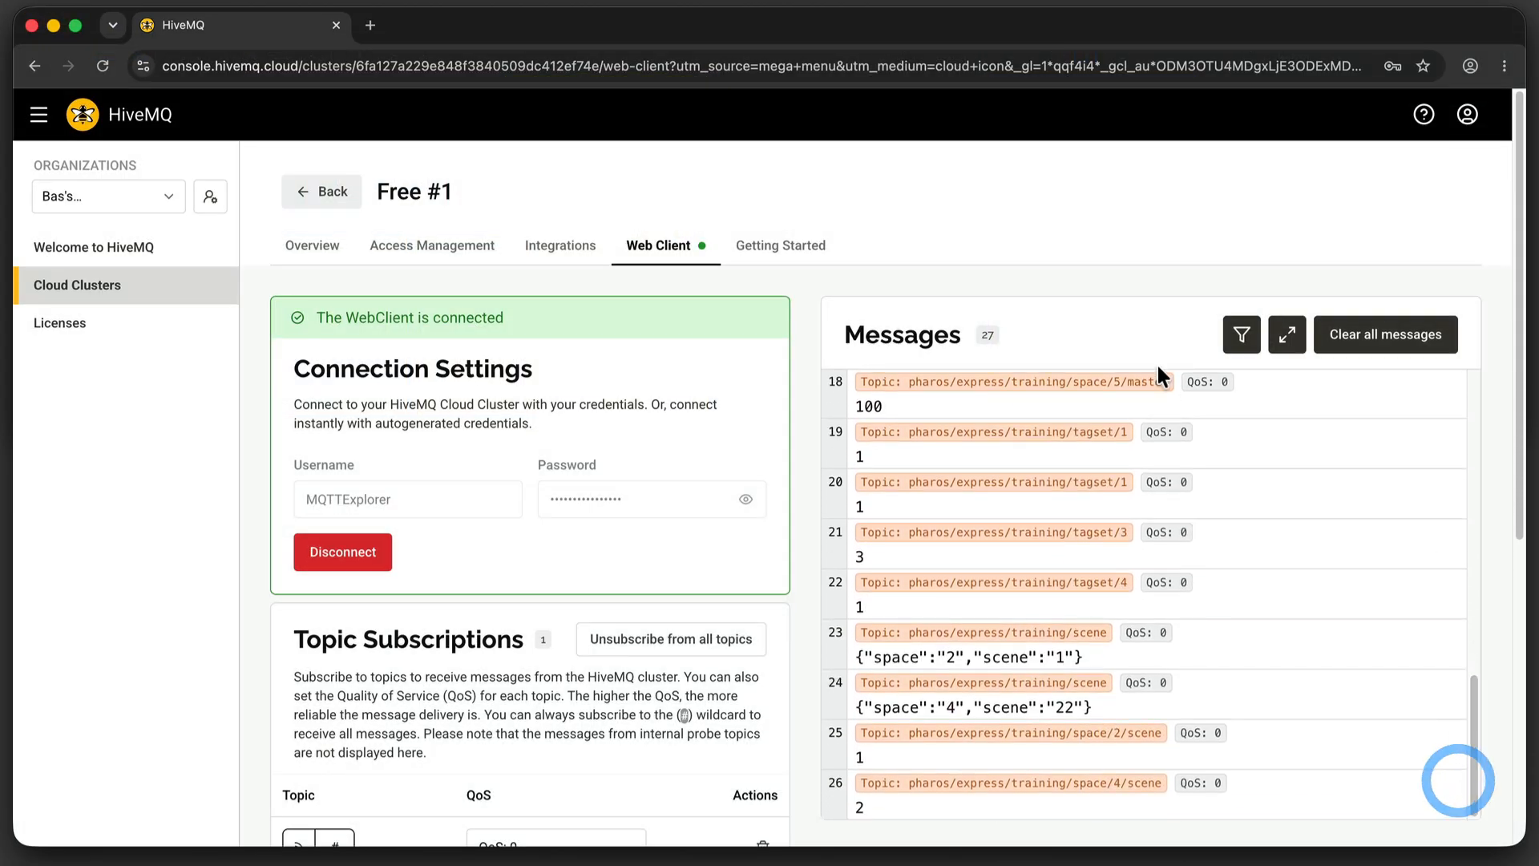
{"action": "left_click_drag", "start_coordinate": [1129, 12], "coordinate": [1103, 357]}
{"action": "left_click_drag", "start_coordinate": [1523, 471], "coordinate": [1516, 753]}
{"action": "left_click", "coordinate": [356, 773]}
{"action": "left_click", "coordinate": [320, 621]}
{"action": "key", "text": "BackSpace"}
{"action": "type", "text": "2"}
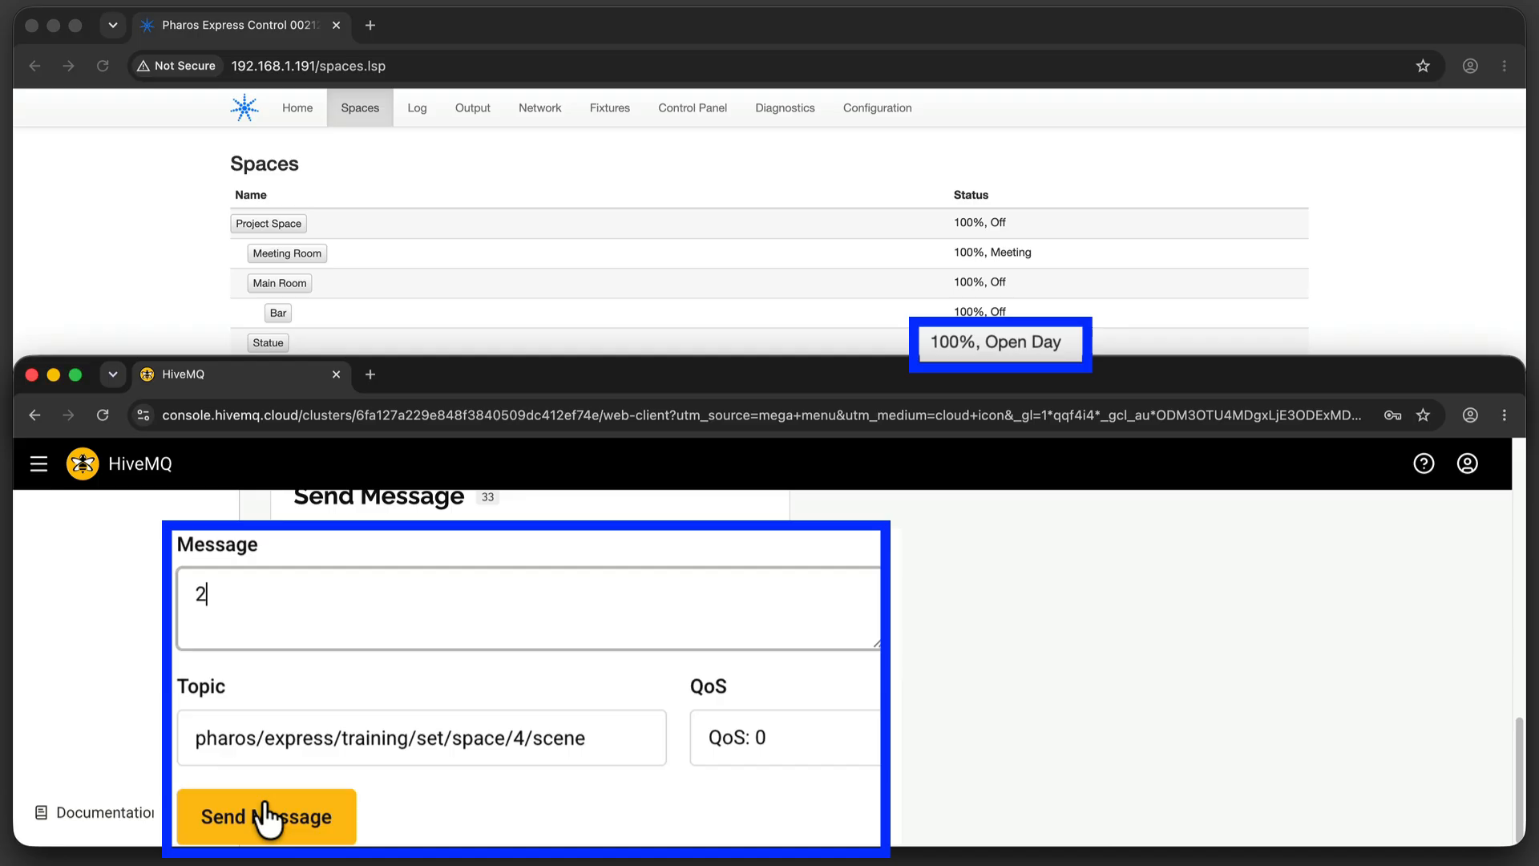
{"action": "left_click", "coordinate": [271, 816]}
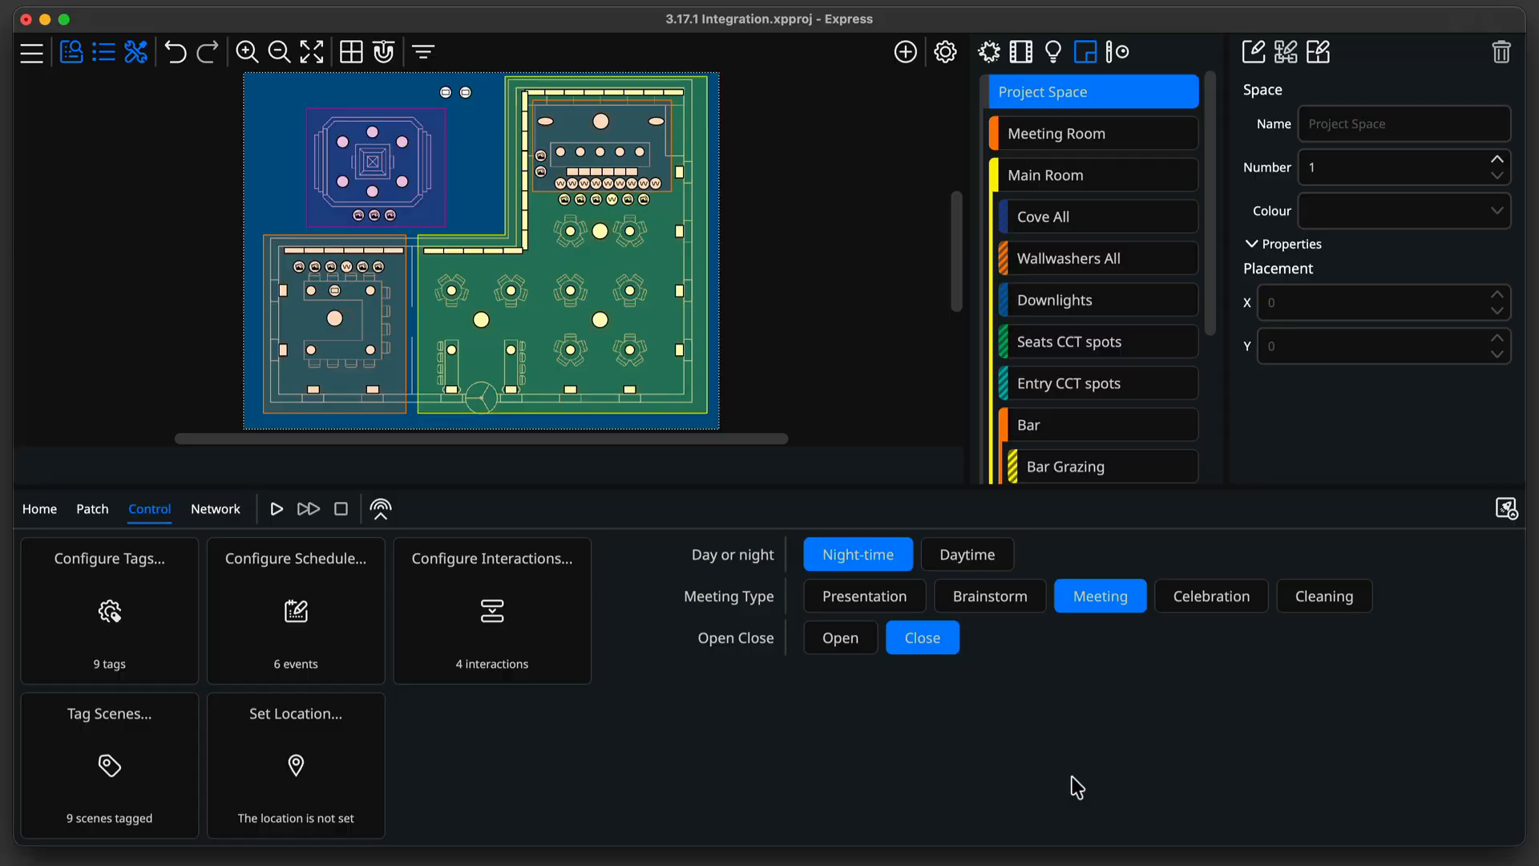
Open the integration configuration, enable the Ethernet Output protocol and open its settings.
{"action": "left_click", "coordinate": [34, 55]}
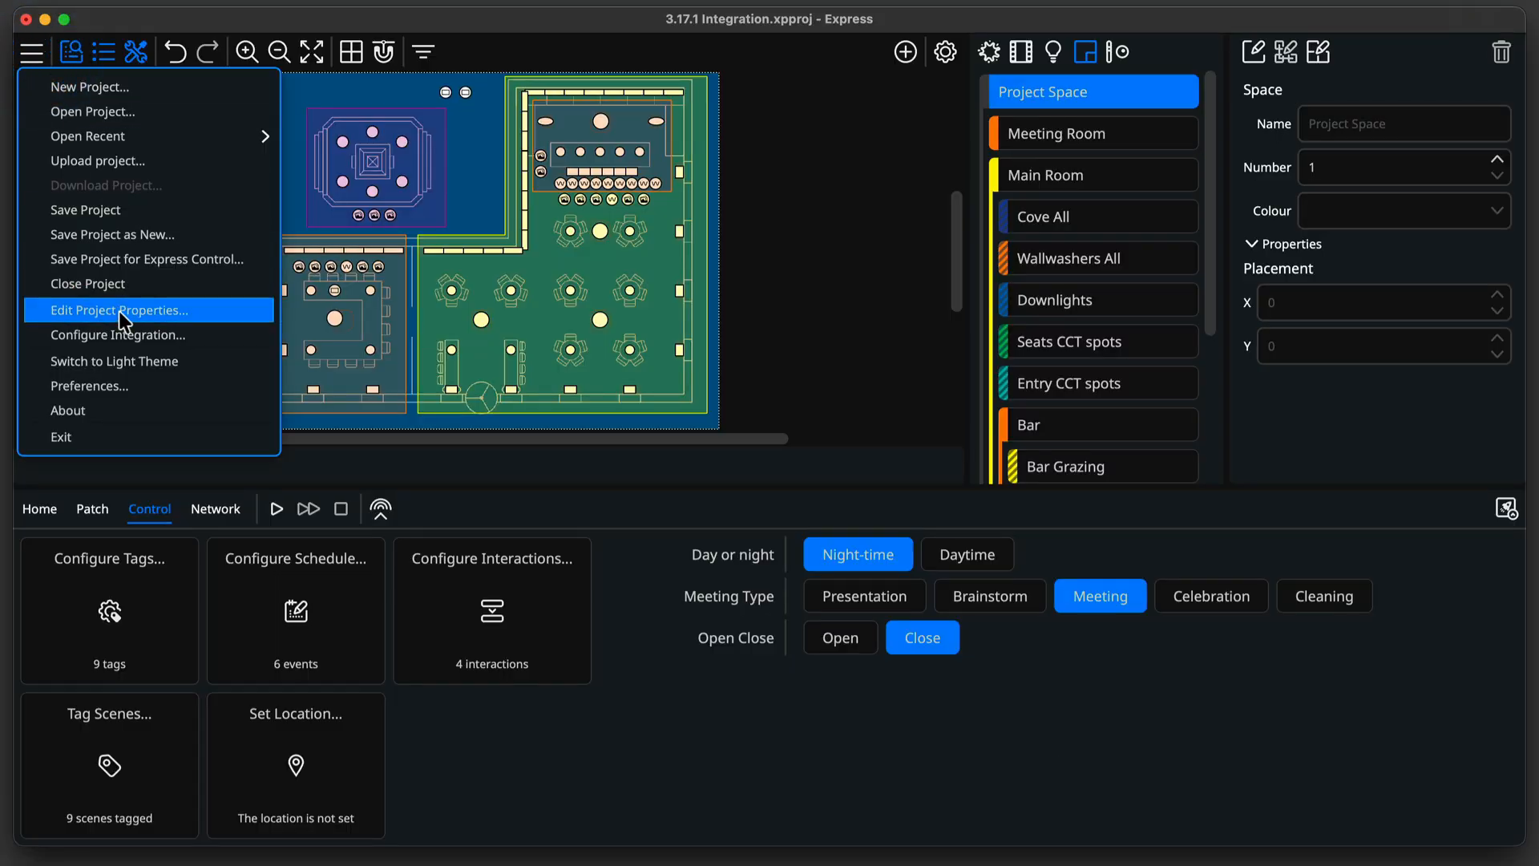
{"action": "left_click", "coordinate": [128, 334]}
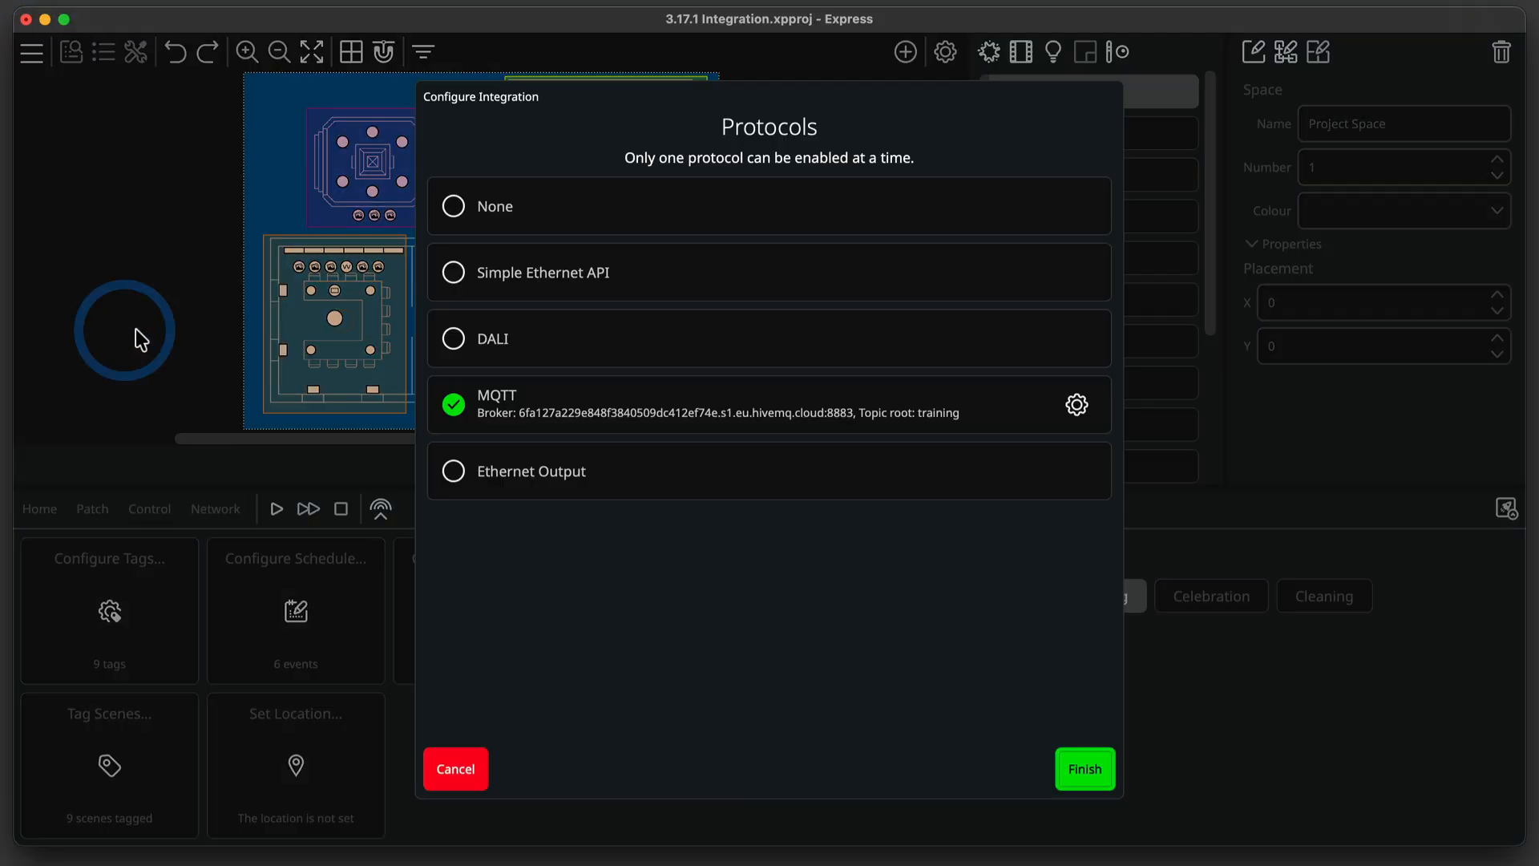
{"action": "left_click", "coordinate": [507, 477]}
{"action": "left_click", "coordinate": [1075, 473]}
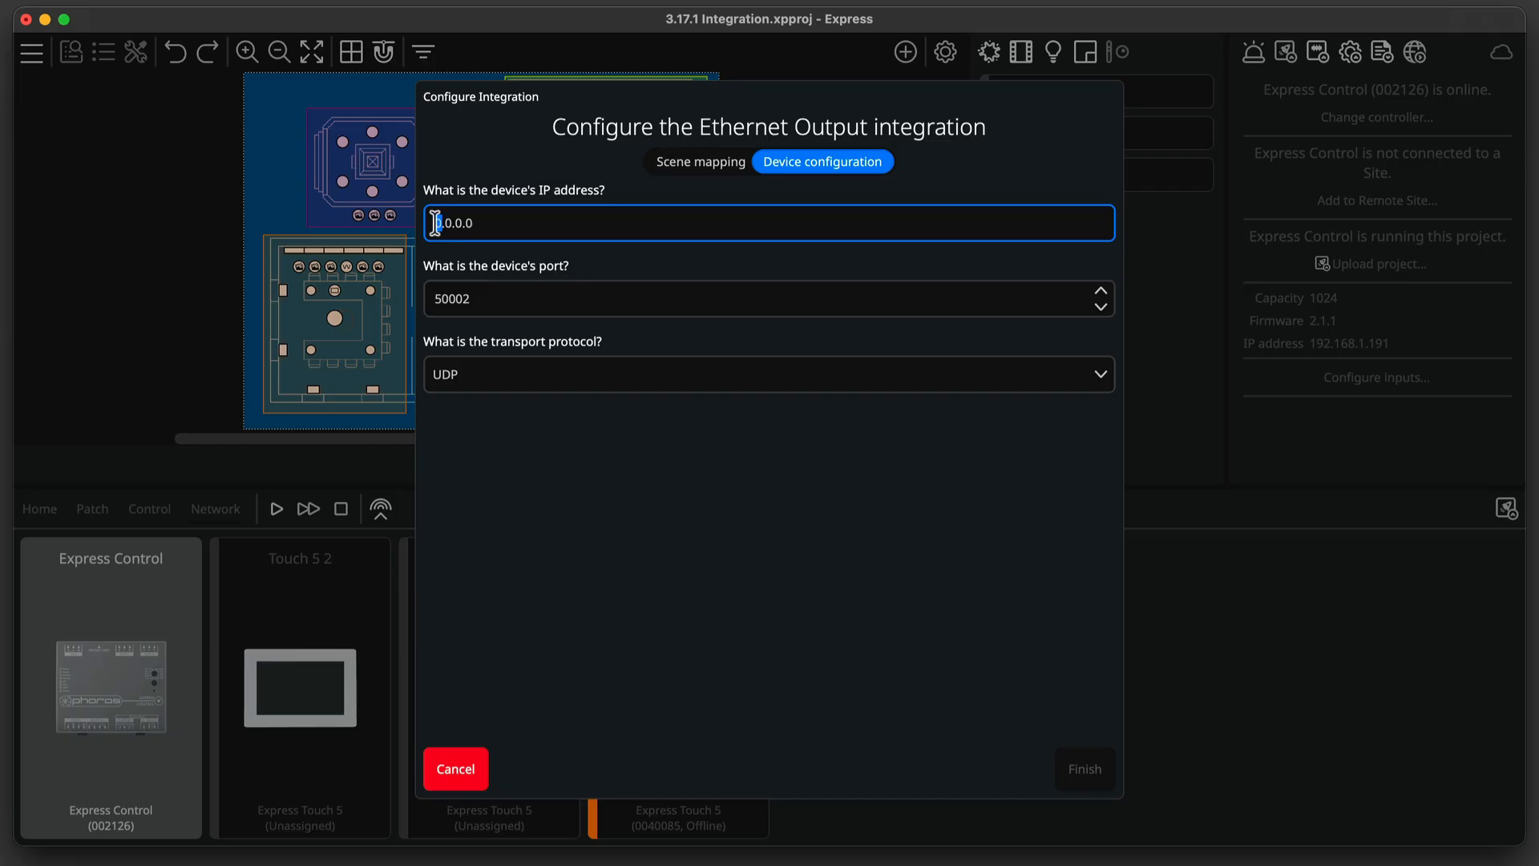
Set the Ethernet Output device IP address to 192.168.1.131, port 1005 and transport protocol UDP.
{"action": "type", "text": "192"}
{"action": "type", "text": ".168.1.131"}
{"action": "key", "text": "Tab"}
{"action": "type", "text": "1005"}
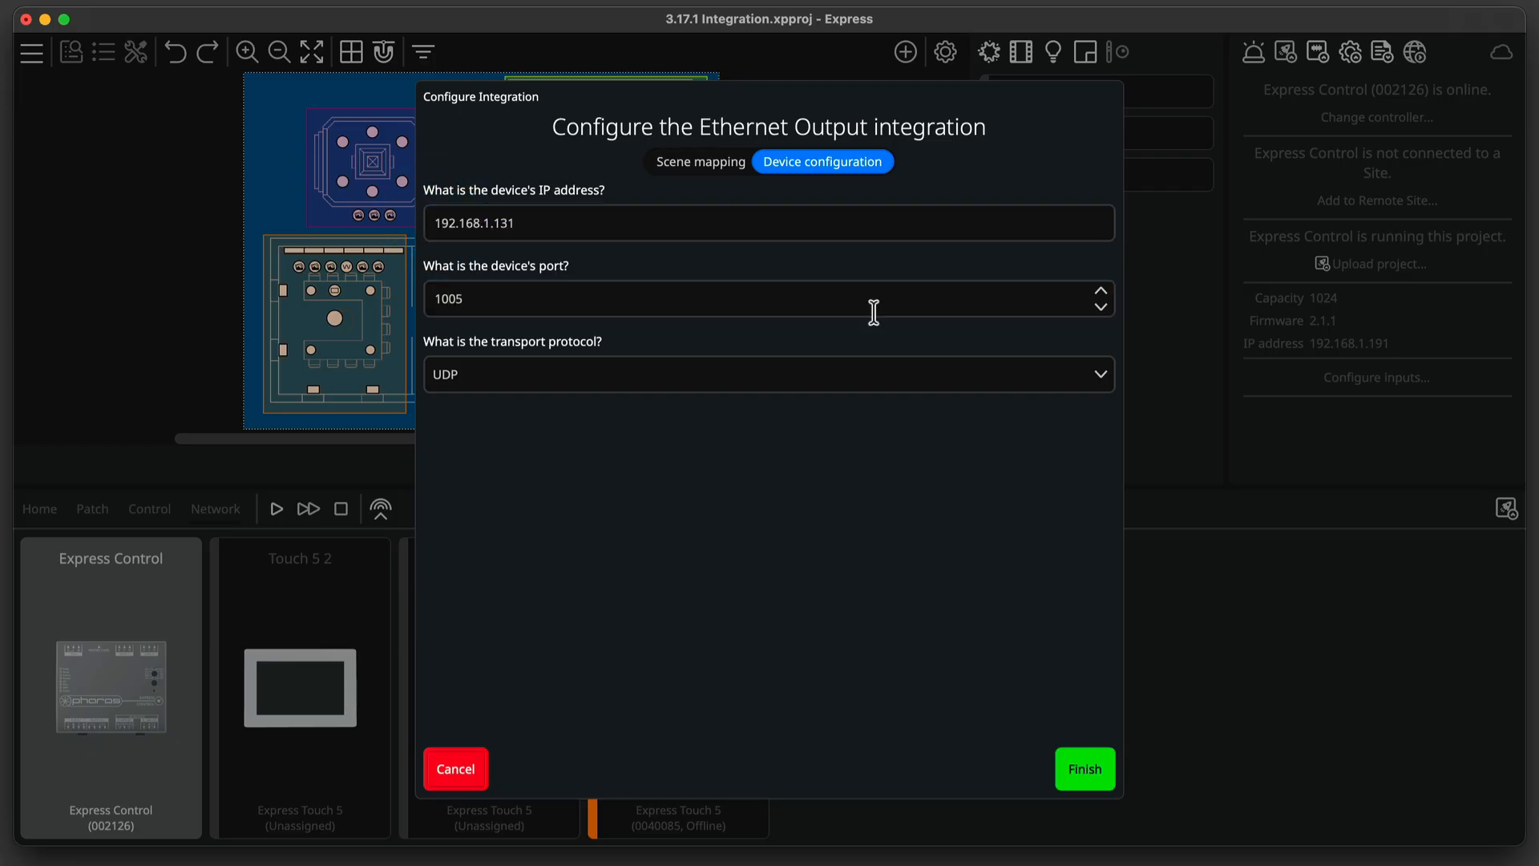
{"action": "left_click", "coordinate": [1012, 370]}
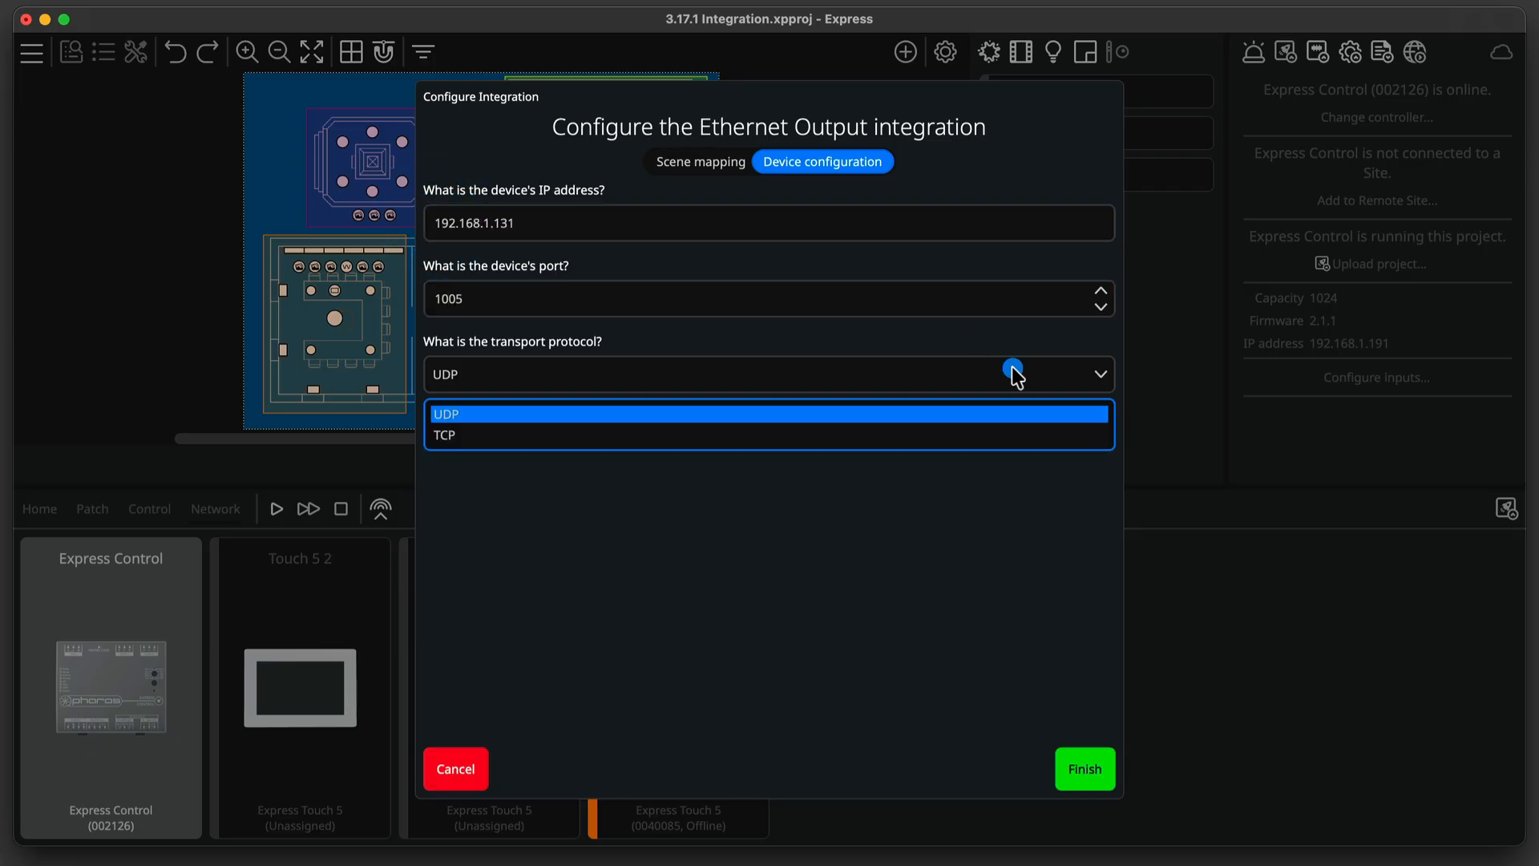
{"action": "left_click", "coordinate": [994, 422]}
In the scene mapping, map the Meeting scene to dothis and the Presentation scene to dothat.
{"action": "left_click", "coordinate": [720, 164]}
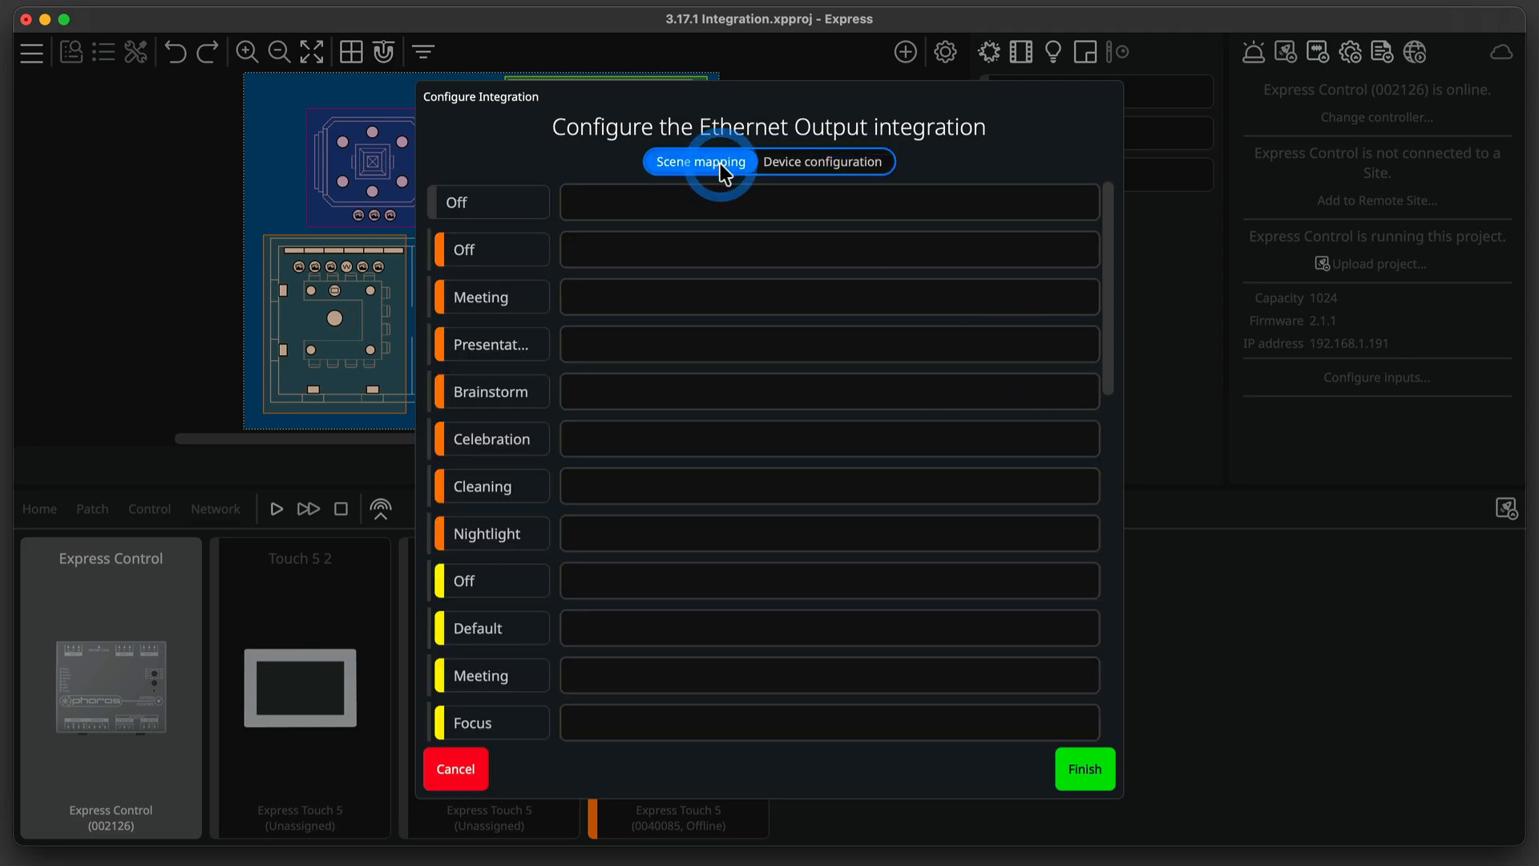
{"action": "left_click", "coordinate": [666, 297]}
{"action": "type", "text": "dothis"}
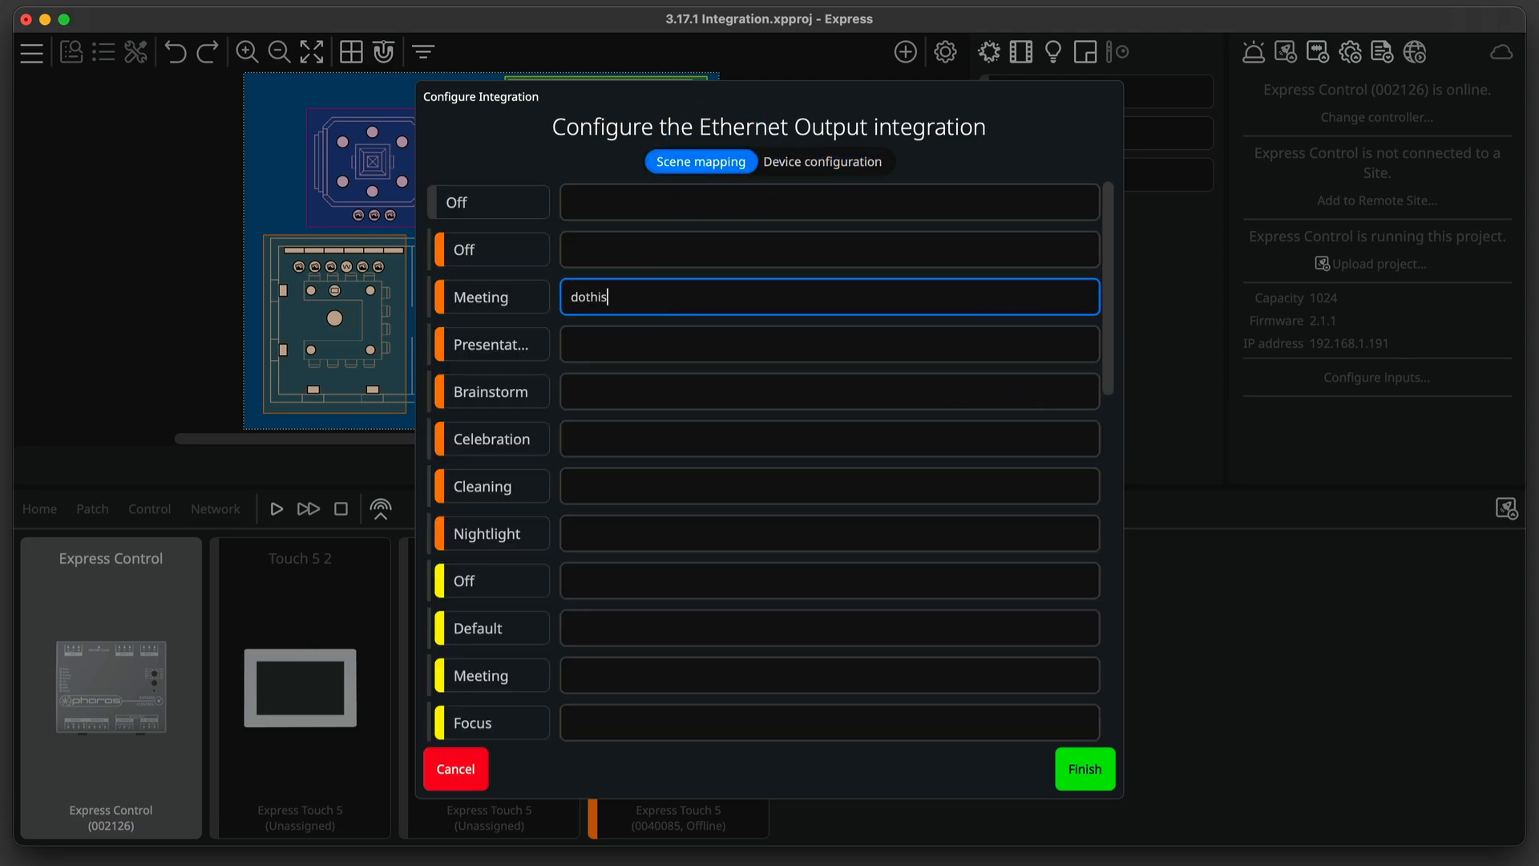
{"action": "key", "text": "Tab"}
{"action": "type", "text": "dothat"}
{"action": "key", "text": "Tab"}
Map Brainstorm to orthis and Celebration to ^&$ }{\ etcetera are all supported, then commit and finish.
{"action": "type", "text": "orthis"}
{"action": "key", "text": "Tab"}
{"action": "type", "text": "^&$"}
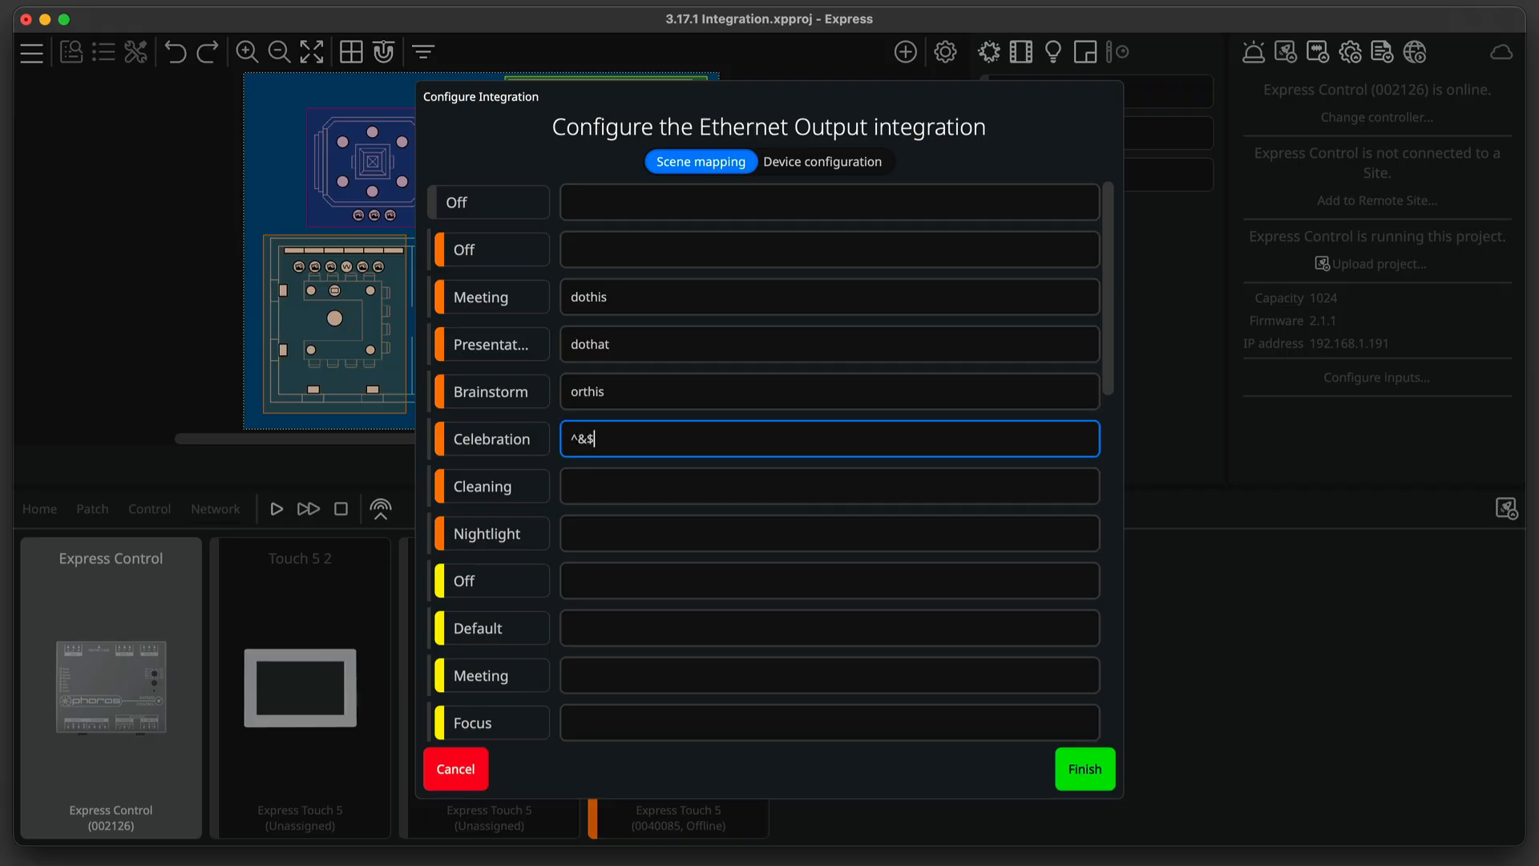
{"action": "type", "text": " }{\\ etcetera are all supported"}
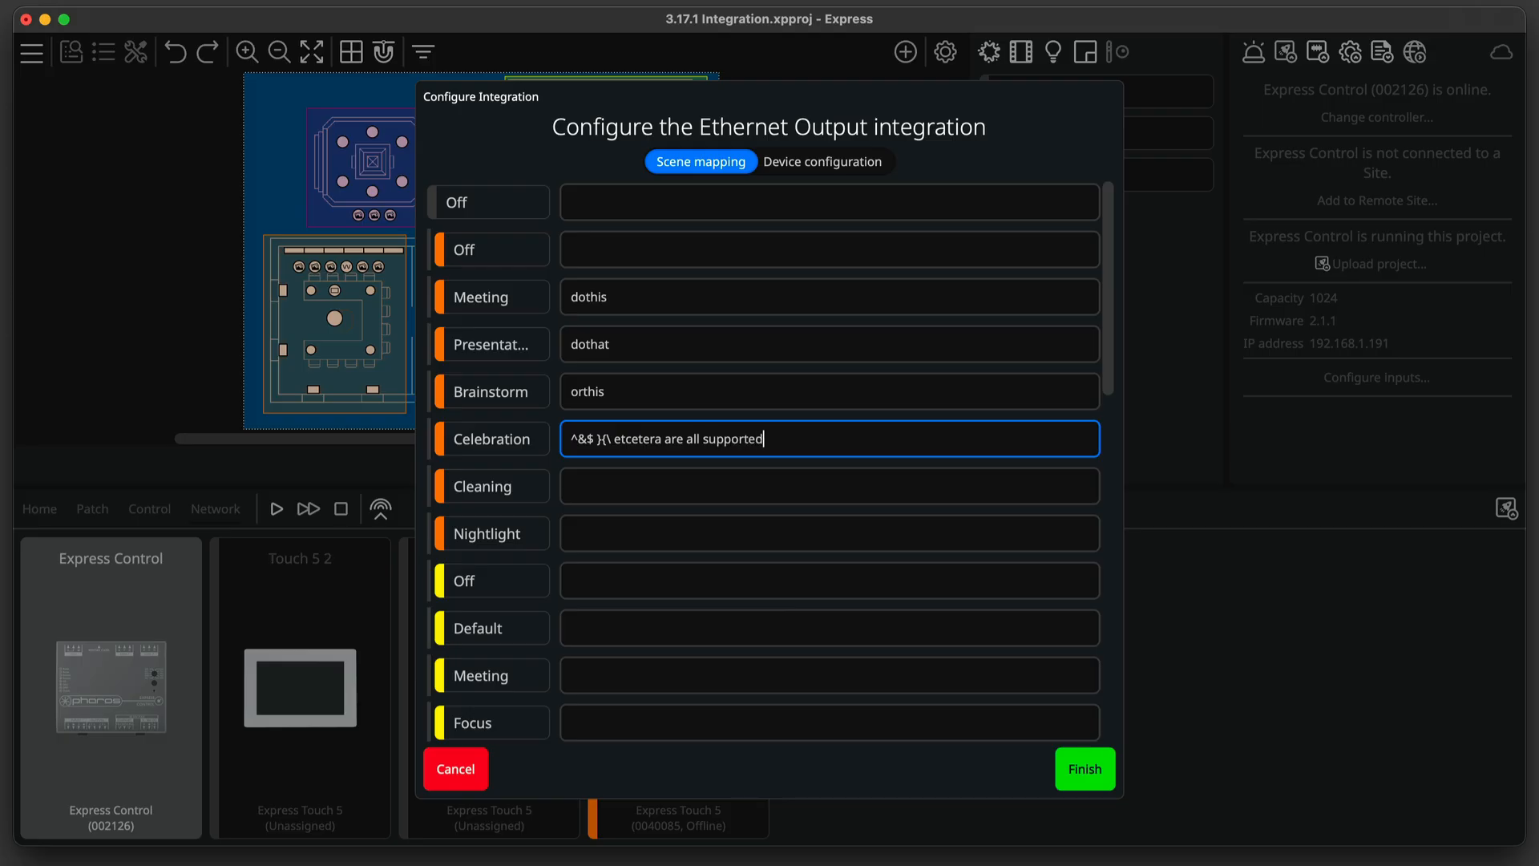
{"action": "left_click", "coordinate": [1073, 779]}
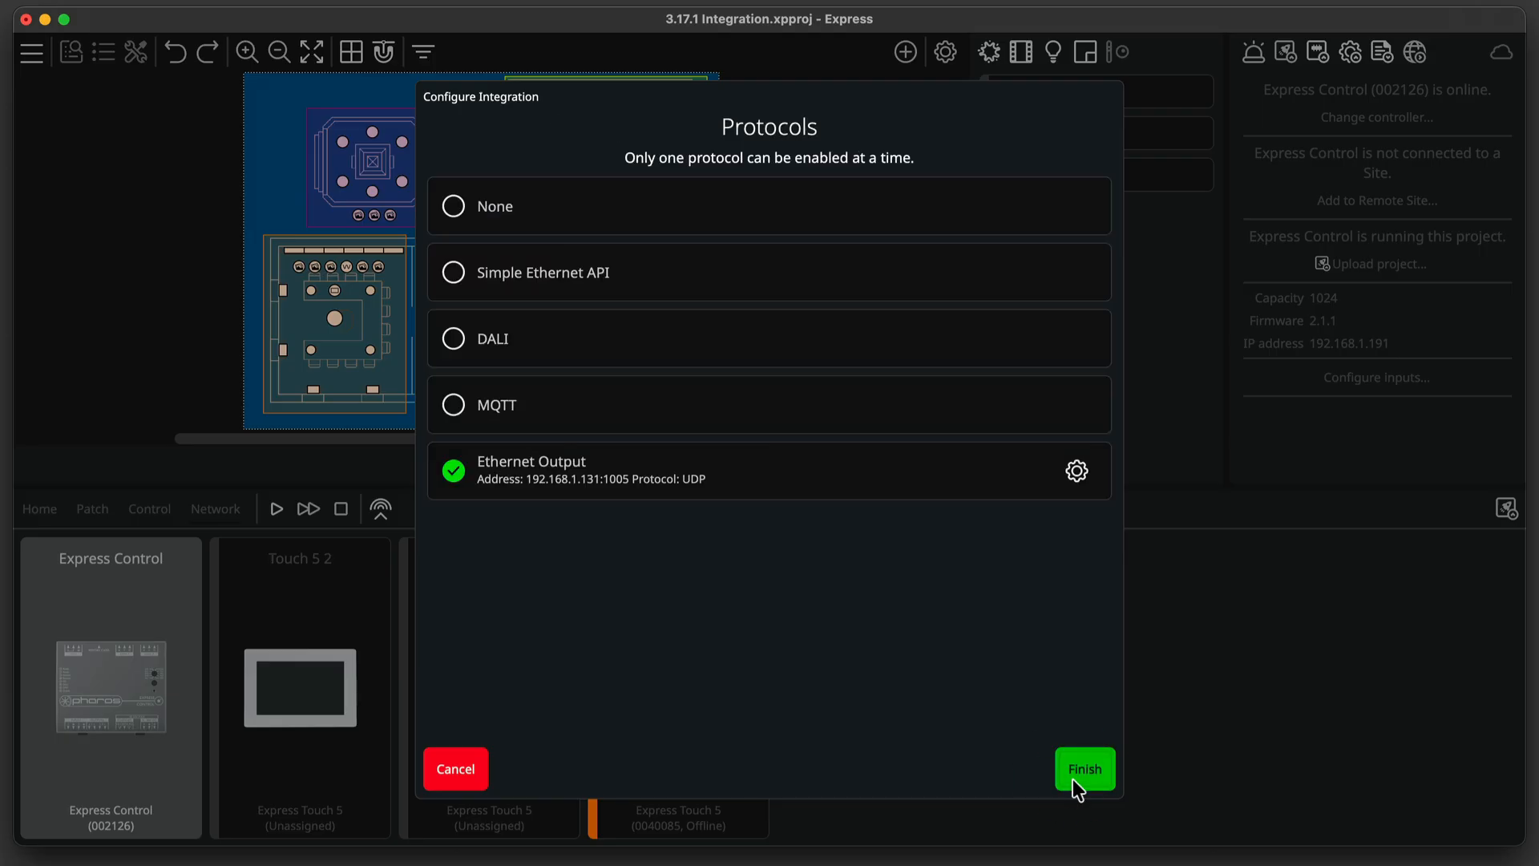
{"action": "left_click", "coordinate": [1073, 779]}
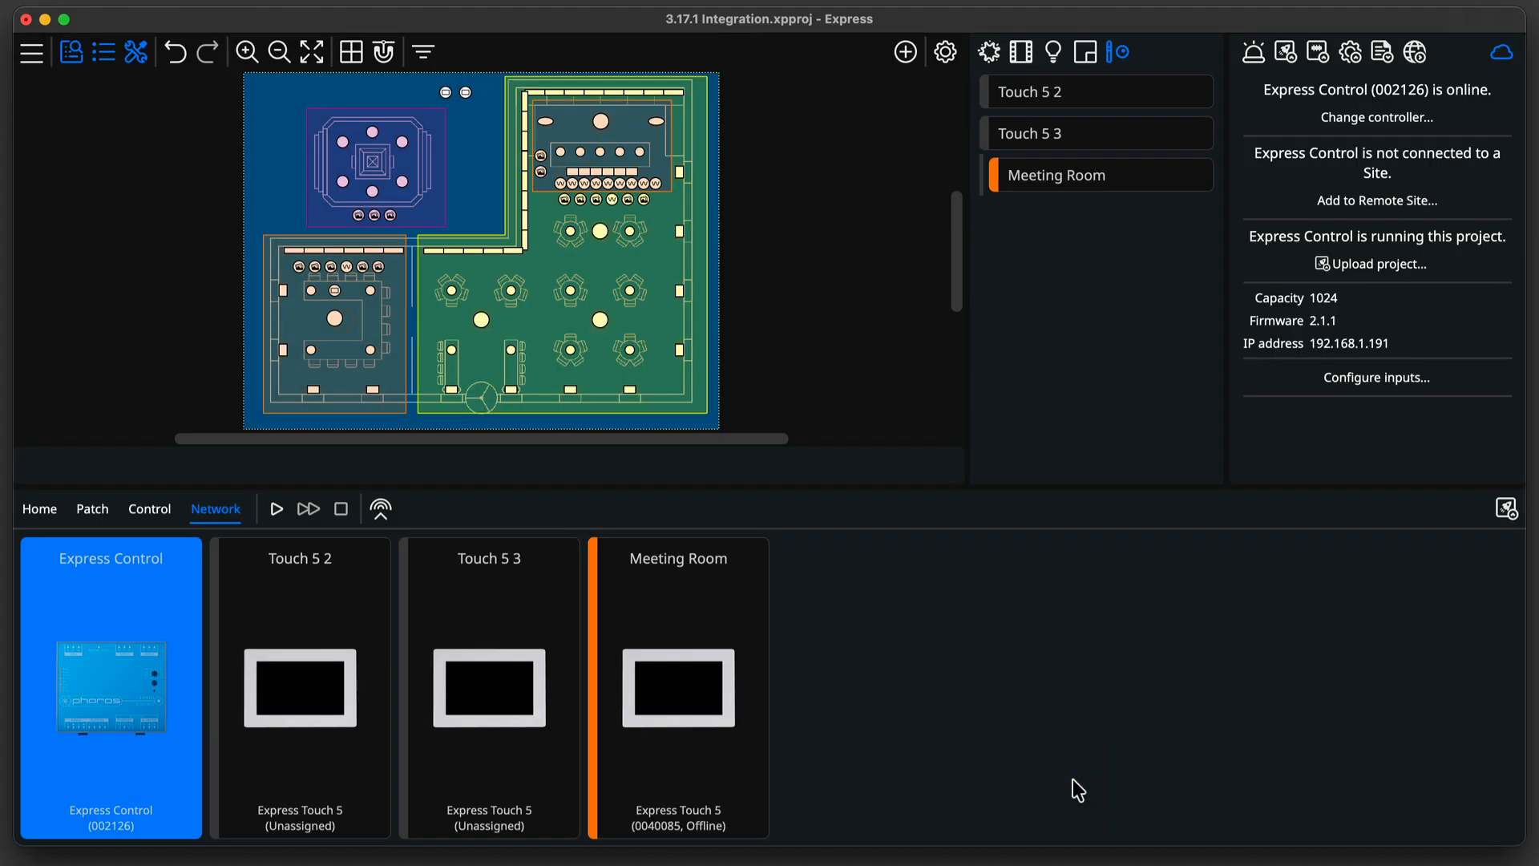